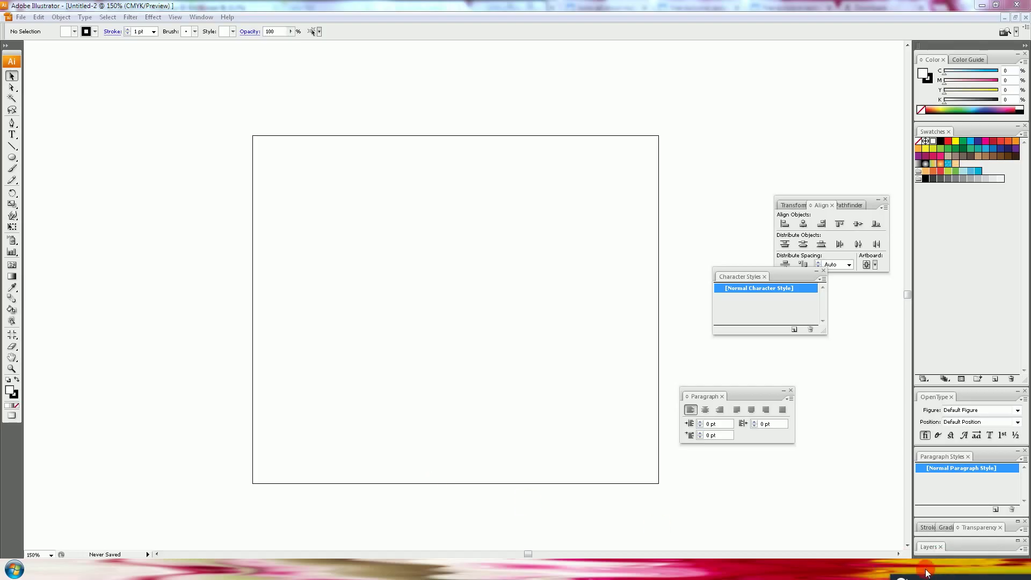
# - In Document Setup, make the artboard 88 mm wide by 55 mm high
pyautogui.moveTo(499, 417)
pyautogui.mouseDown()
pyautogui.moveTo(438, 407)
pyautogui.moveTo(324, 285)
pyautogui.mouseUp()
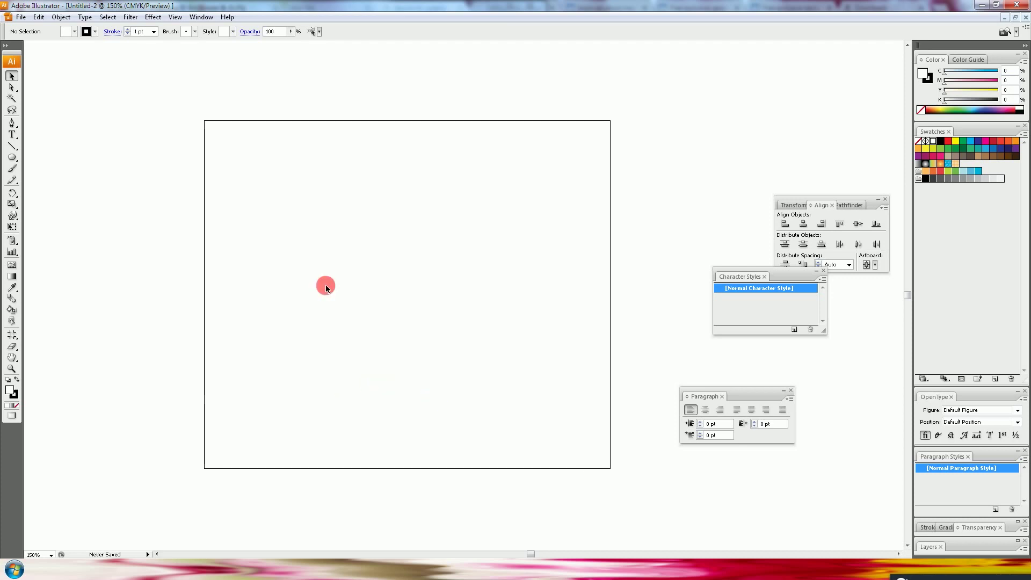
pyautogui.click(21, 18)
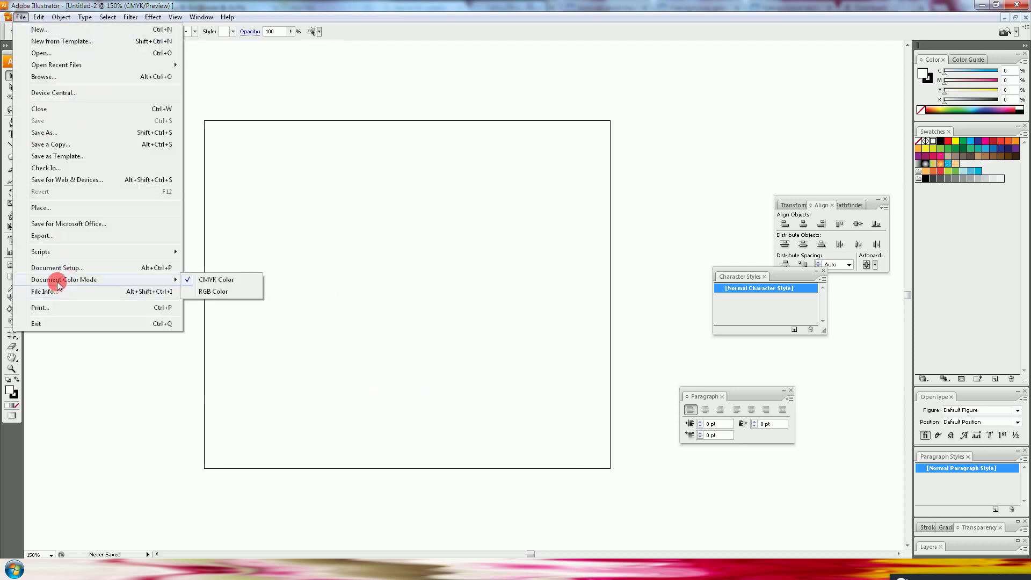
pyautogui.click(48, 267)
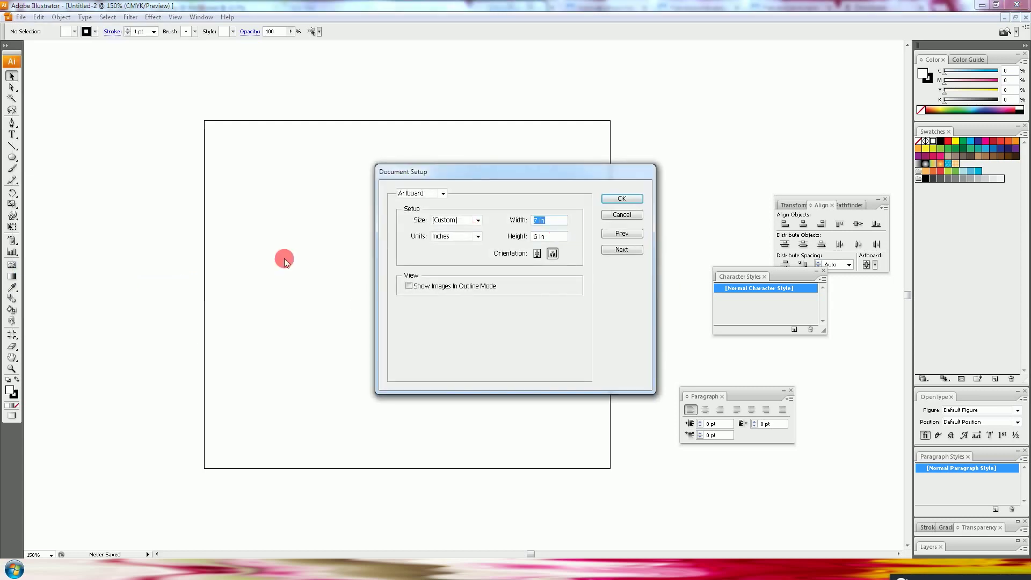
pyautogui.write('88')
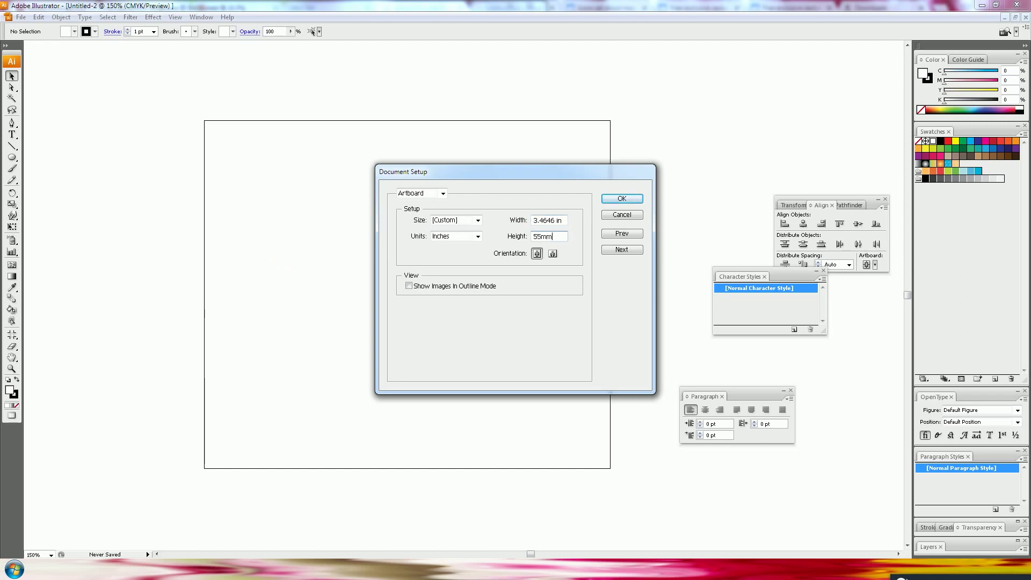
pyautogui.press('Return')
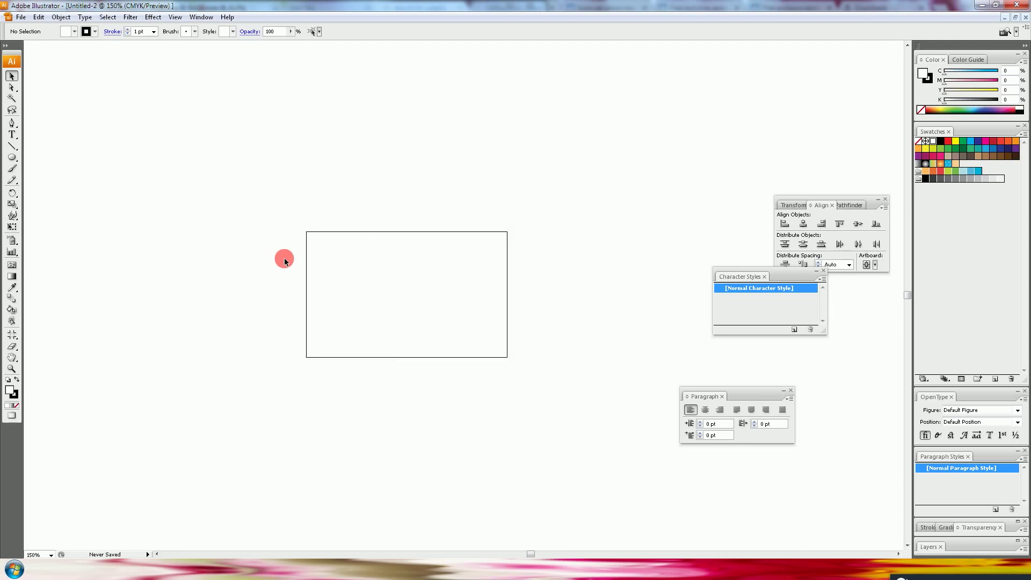
# - Zoom and pan until the small card artboard fills the canvas at 300% magnification
pyautogui.moveTo(214, 172); pyautogui.dragTo(585, 399)
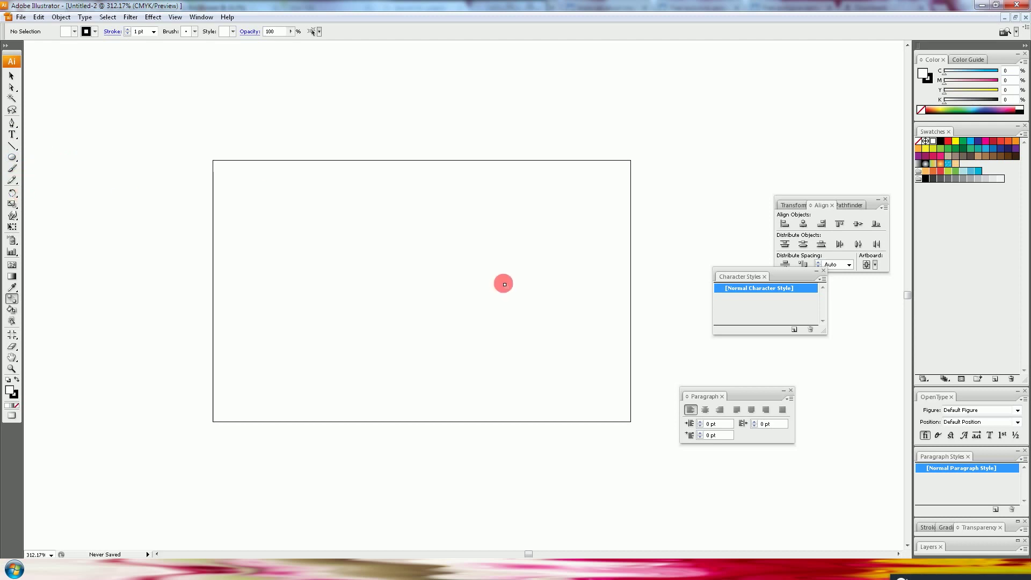
pyautogui.scroll(2, 461, 292)
pyautogui.hscroll(-4, 406, 319)
pyautogui.moveTo(406, 320)
pyautogui.mouseDown()
pyautogui.moveTo(406, 298)
pyautogui.moveTo(359, 286)
pyautogui.mouseUp()
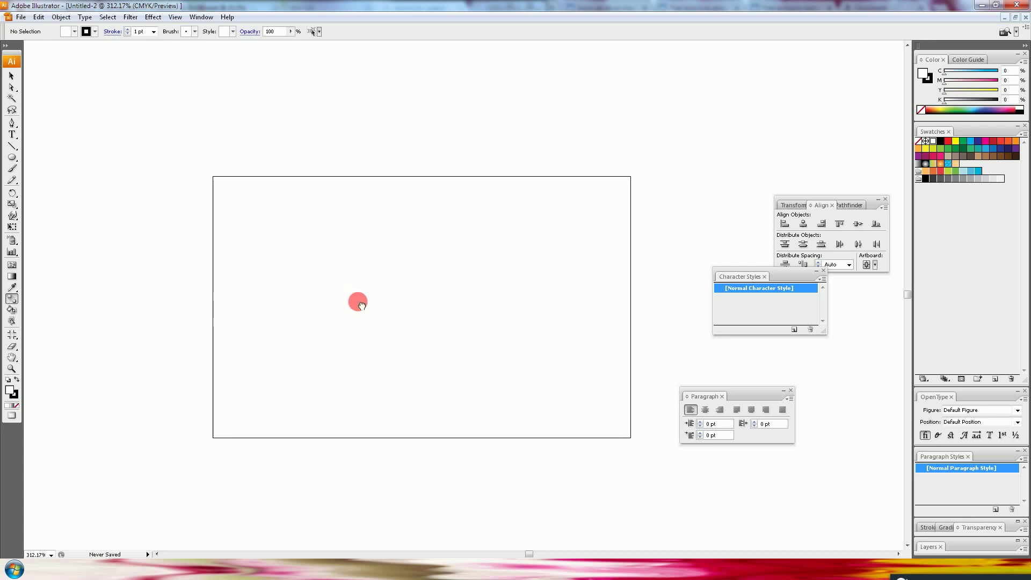
pyautogui.click(12, 76)
pyautogui.moveTo(147, 131); pyautogui.dragTo(152, 127)
pyautogui.moveTo(275, 209); pyautogui.dragTo(290, 201)
pyautogui.hotkey('ctrl', '-')
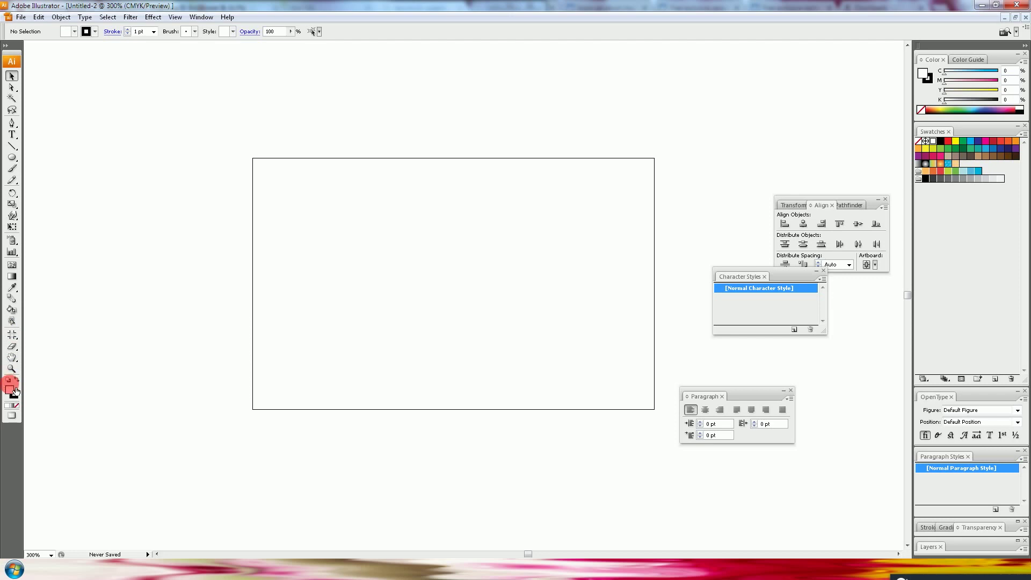
pyautogui.click(11, 147)
# - Draw a rectangle matching the artboard exactly, corner to corner
pyautogui.moveTo(13, 161); pyautogui.dragTo(63, 156)
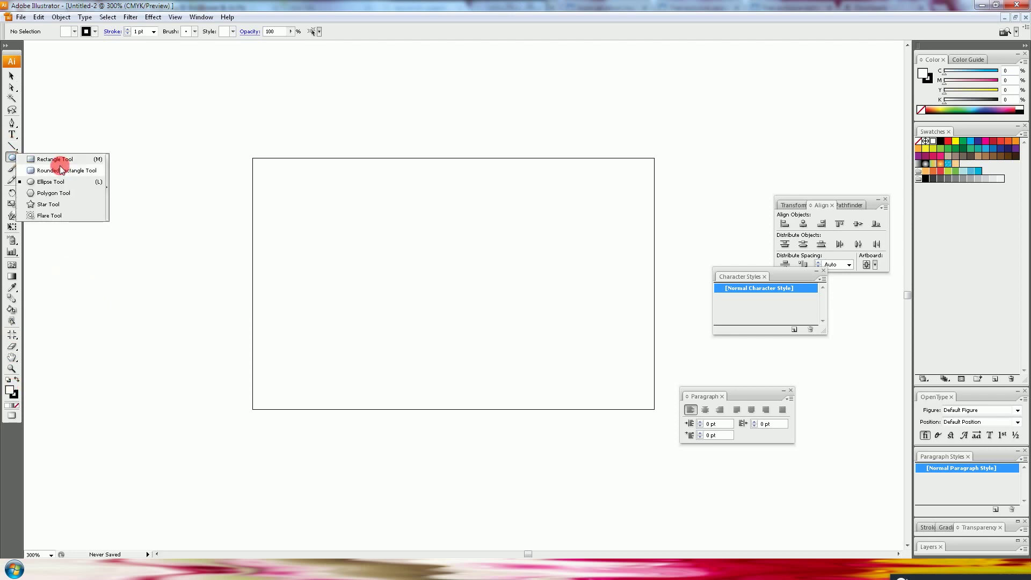
pyautogui.moveTo(254, 157); pyautogui.dragTo(653, 408)
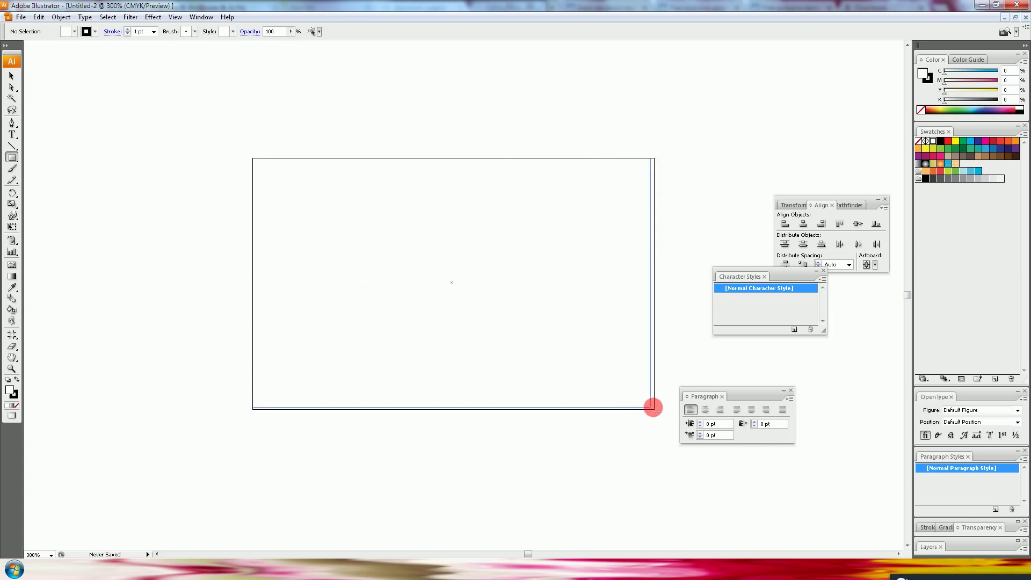
pyautogui.moveTo(653, 407); pyautogui.dragTo(653, 410)
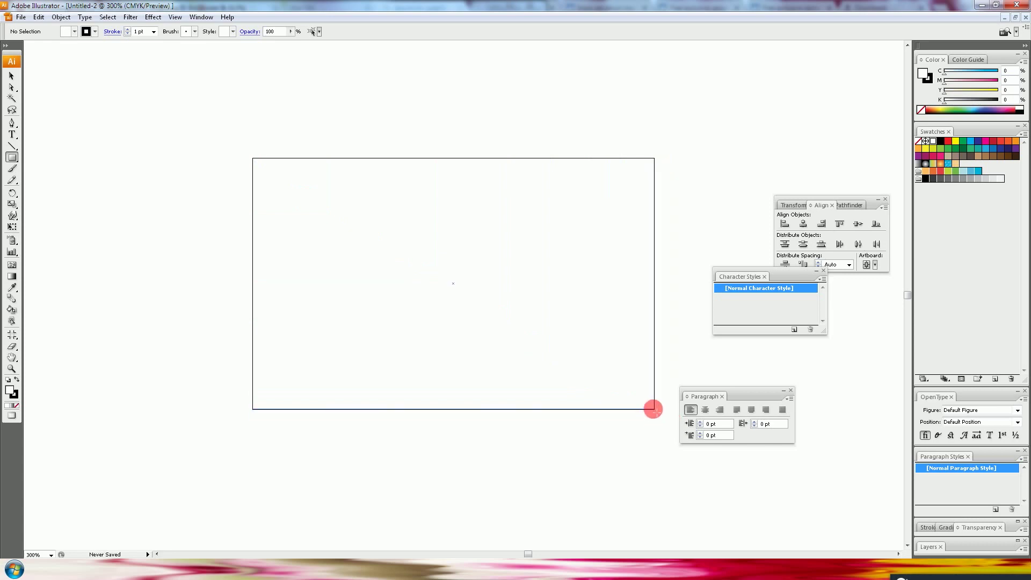
pyautogui.moveTo(655, 410); pyautogui.dragTo(653, 410)
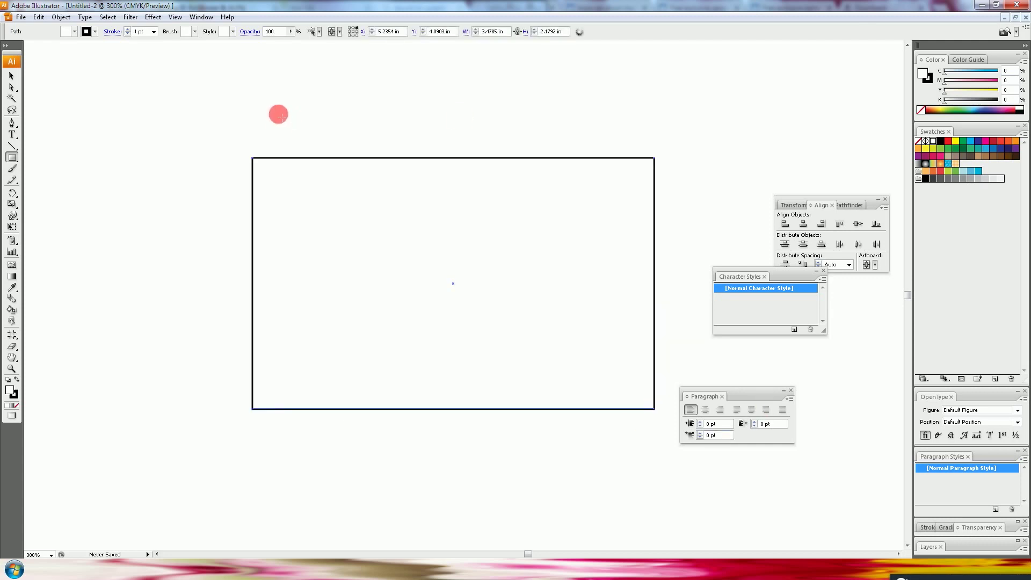
pyautogui.write('.5')
# - Give the rectangle a 0.5 pt stroke, hide its bounding box, and show rulers
pyautogui.click(175, 30)
pyautogui.write('15 in-6mm')
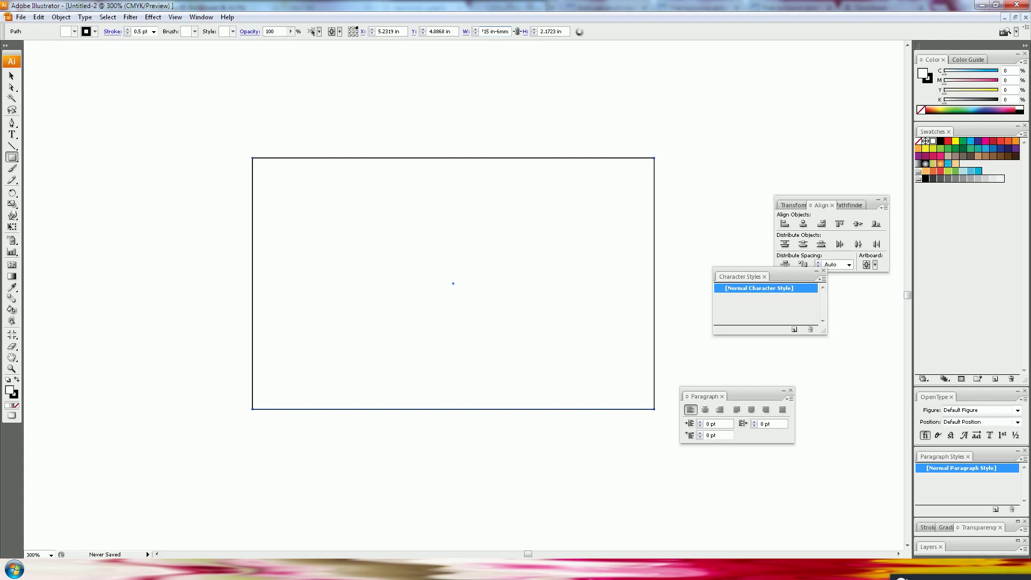
pyautogui.click(534, 32)
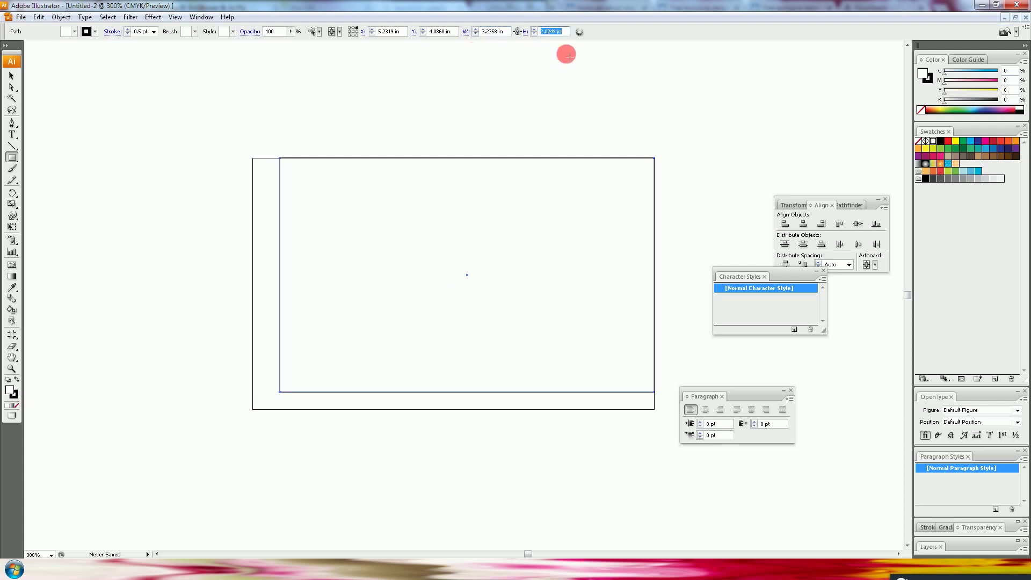
pyautogui.hotkey('ctrl', 'z')
pyautogui.hotkey('ctrl', 'shift', 'b')
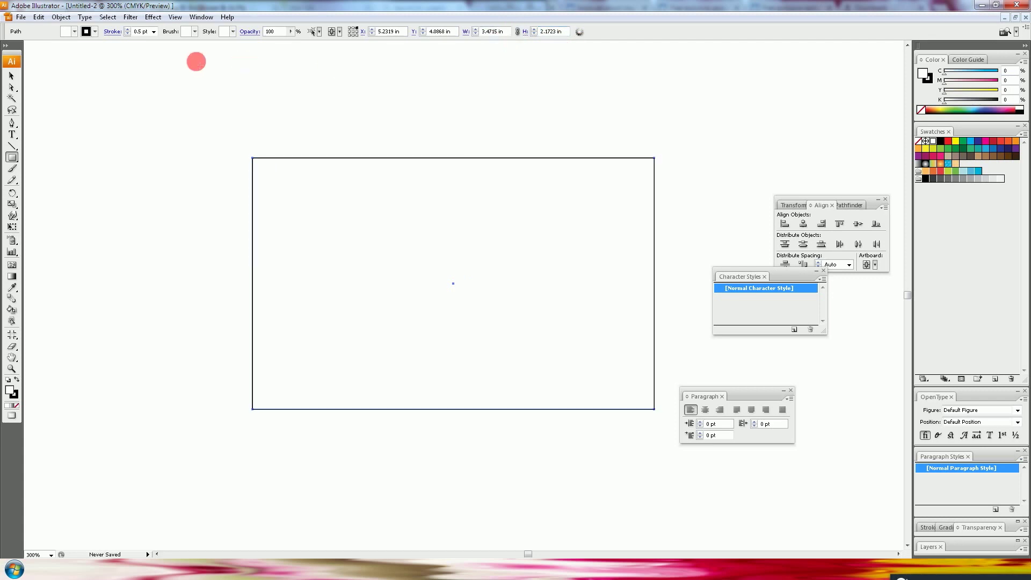
pyautogui.hotkey('ctrl', 'r')
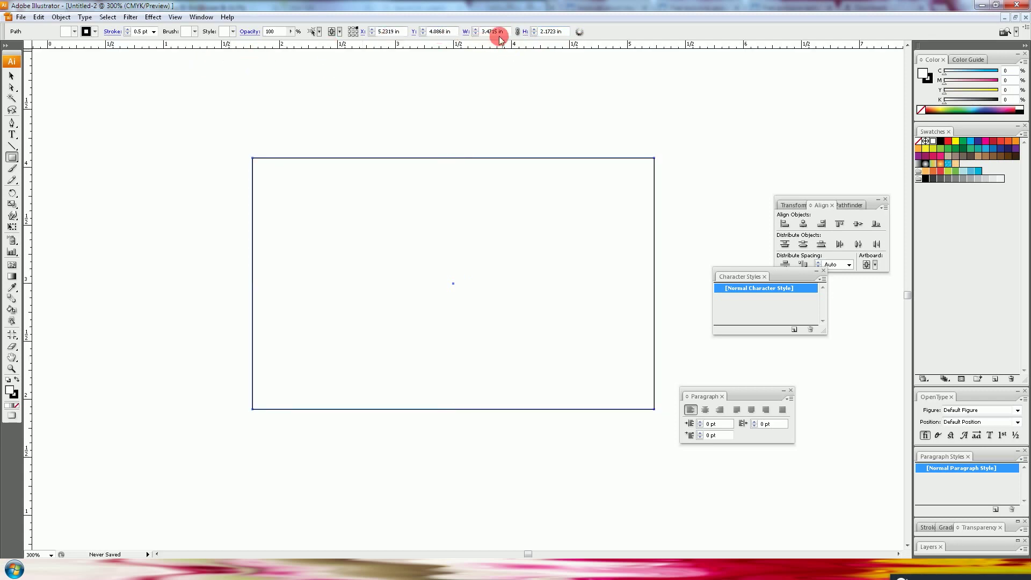
pyautogui.rightClick(503, 39)
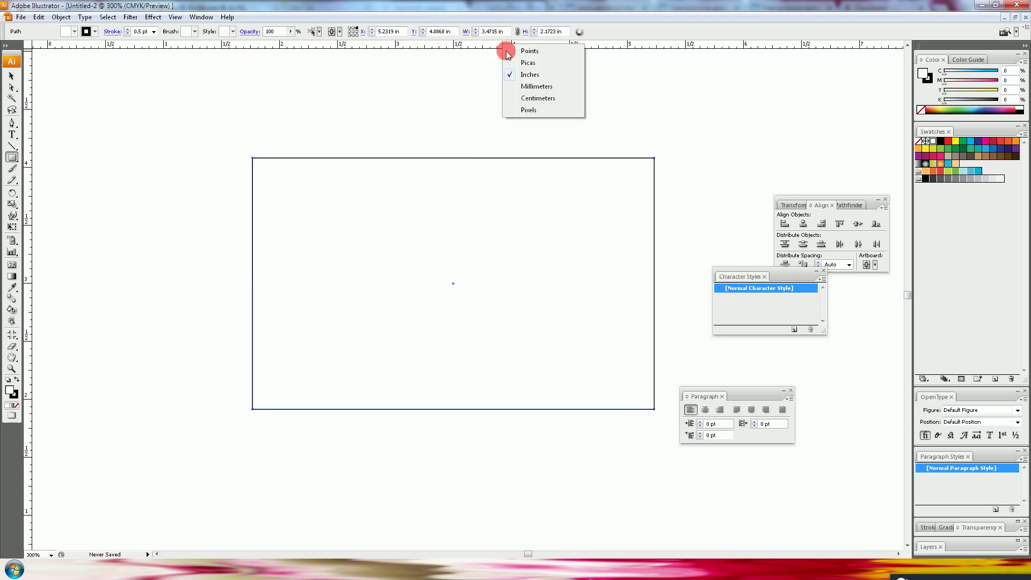
# - Switch the ruler measurement units to millimetres
pyautogui.click(529, 86)
pyautogui.rightClick(28, 132)
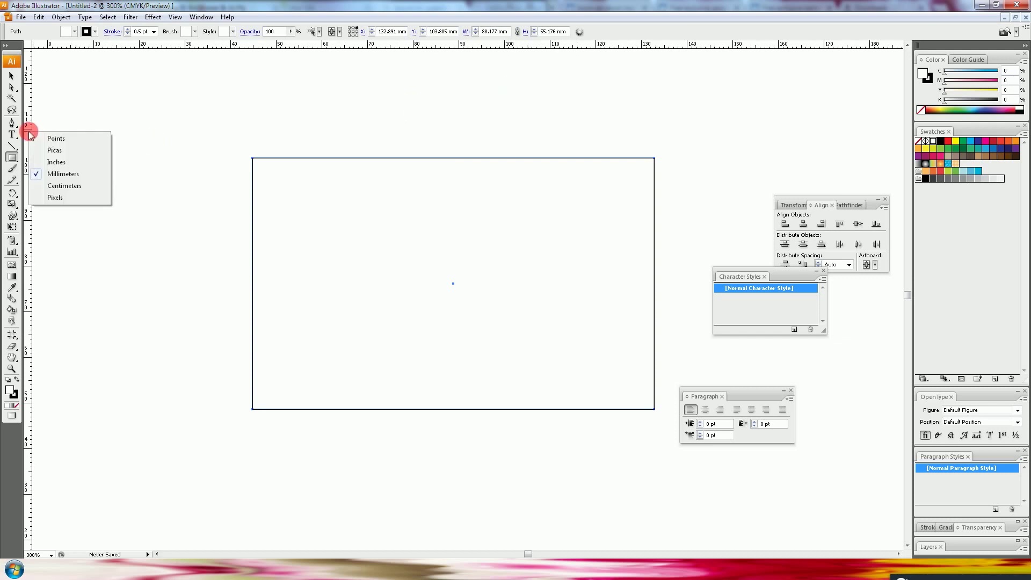
pyautogui.click(63, 175)
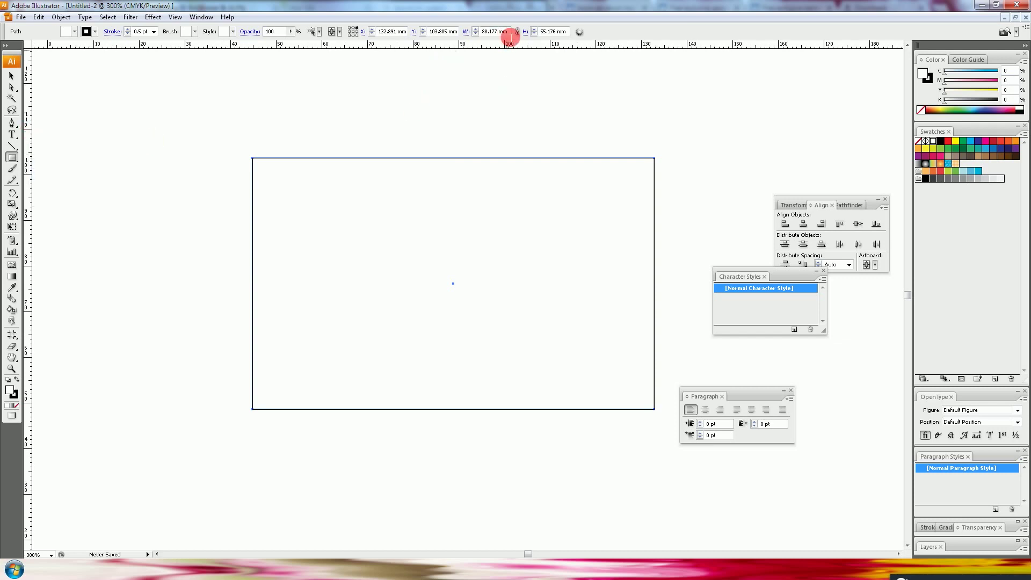
# - Set the rectangle to 88 × 55 mm, then shrink it 6 mm each way
pyautogui.click(510, 32)
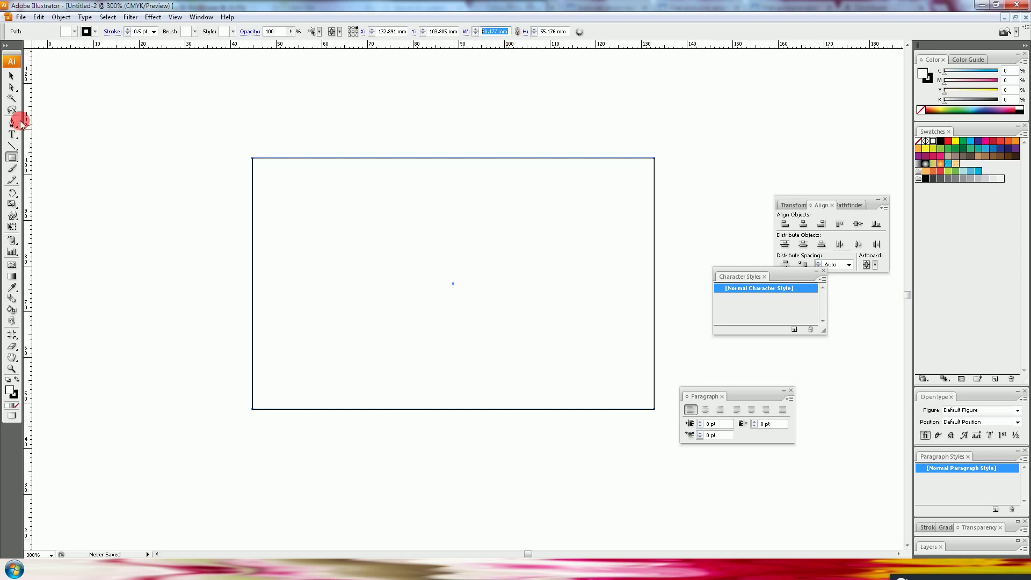
pyautogui.write('88')
pyautogui.press('Tab')
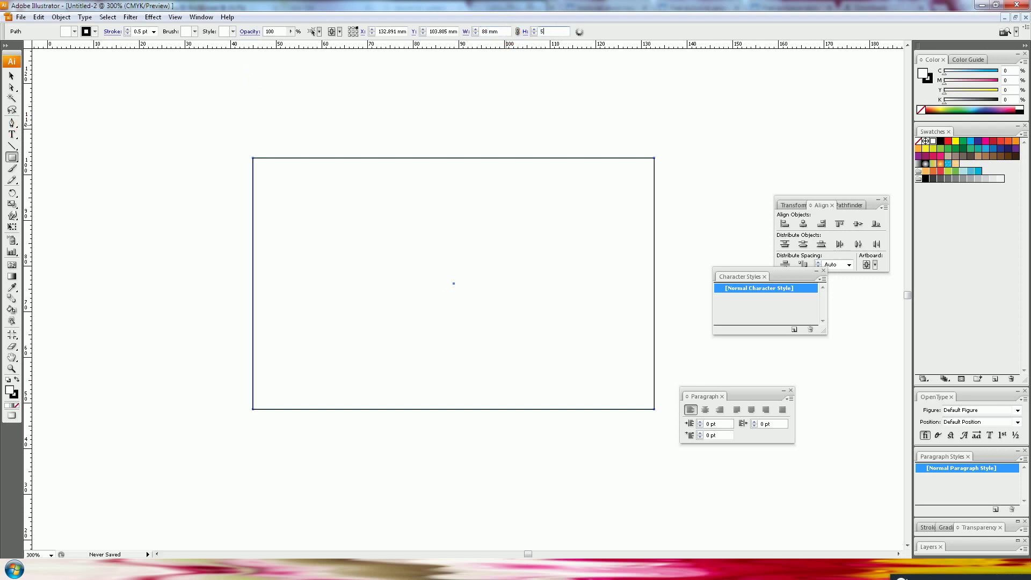
pyautogui.write('5')
pyautogui.press('Return')
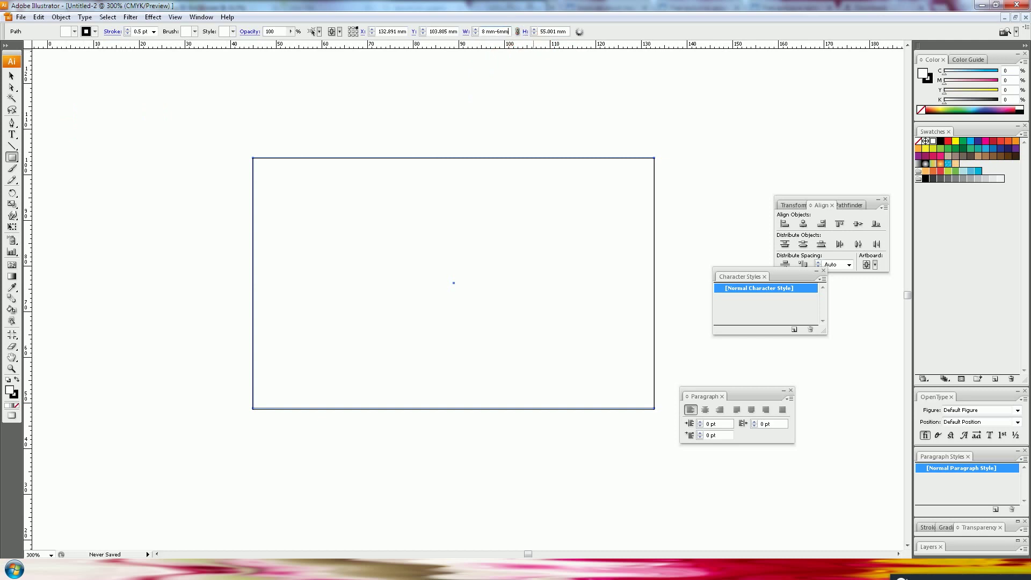
pyautogui.press('Return')
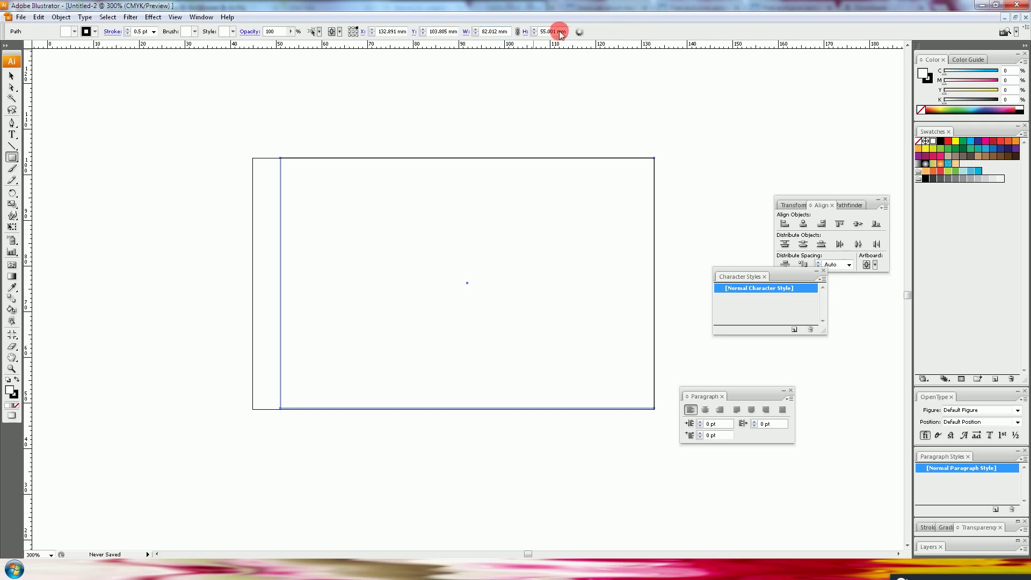
pyautogui.click(562, 32)
pyautogui.write('49.02')
pyautogui.press('Return')
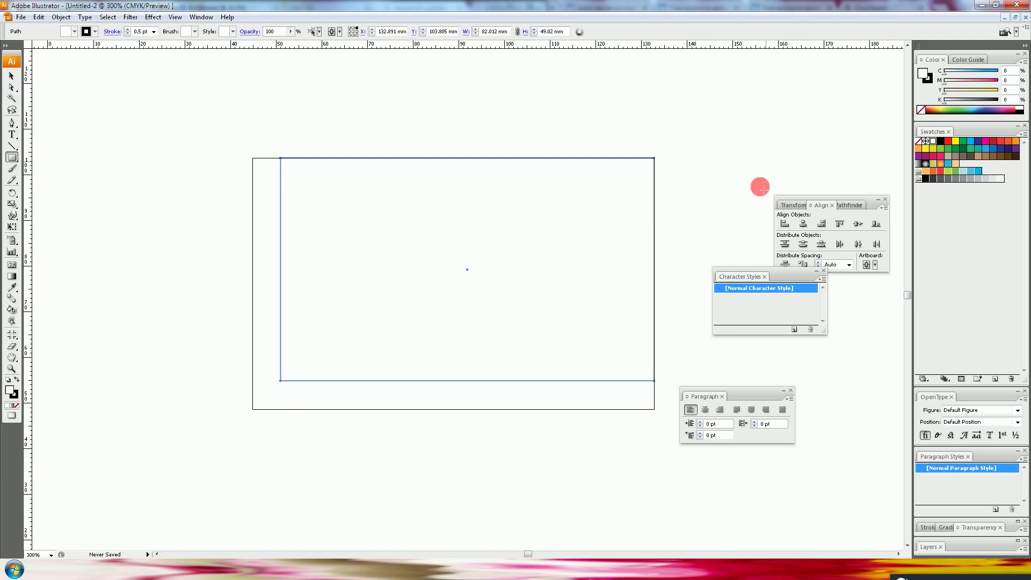
# - Toggle the Align reference between crop area and artboard, and group the text style panels
pyautogui.click(849, 264)
pyautogui.click(875, 264)
pyautogui.click(892, 289)
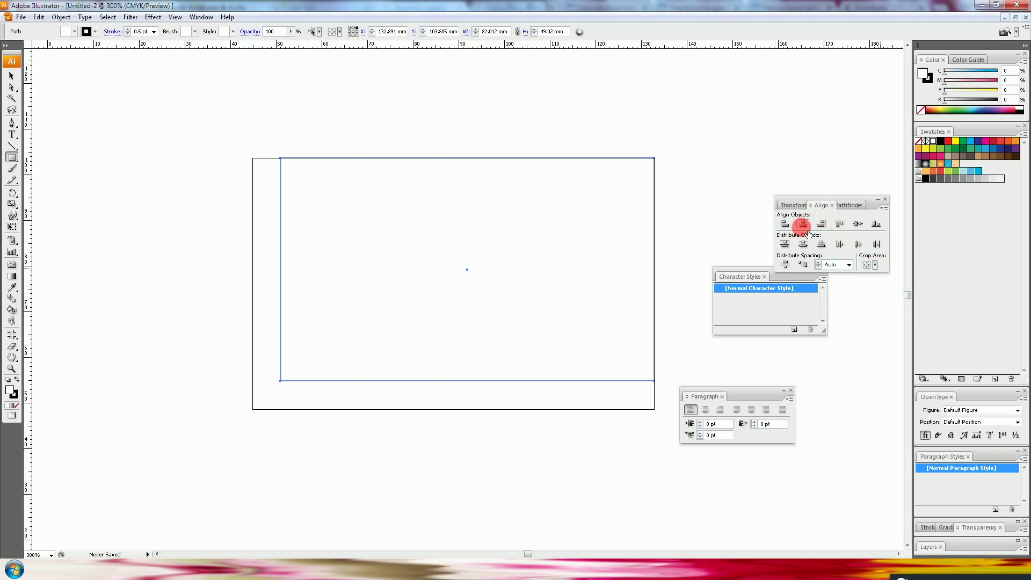
pyautogui.click(874, 264)
pyautogui.click(913, 277)
pyautogui.moveTo(752, 276); pyautogui.dragTo(741, 396)
pyautogui.click(710, 317)
pyautogui.click(558, 289)
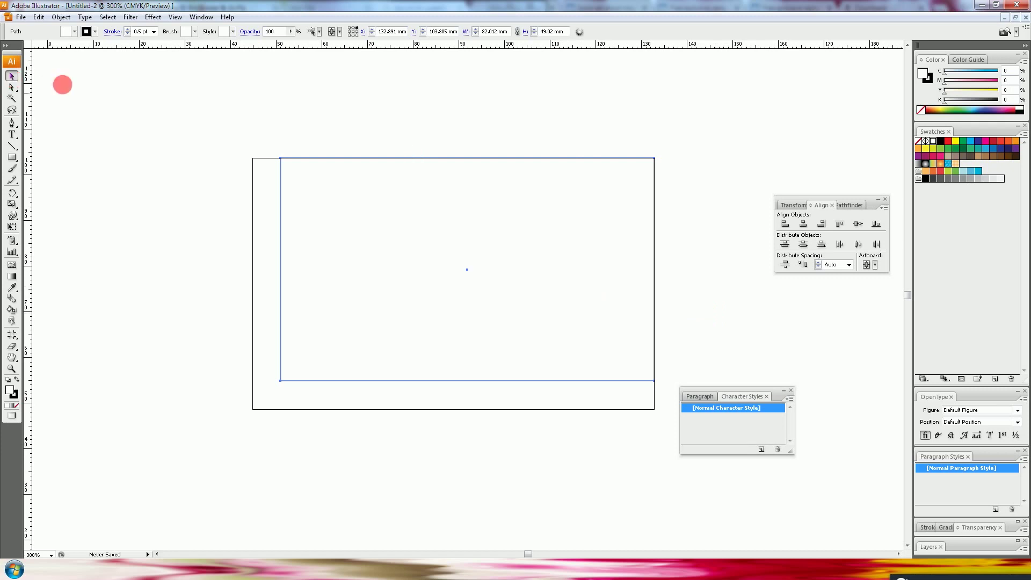
# - Centre the inner rectangle horizontally and align it to the artboard's bottom edge
pyautogui.click(11, 77)
pyautogui.click(165, 85)
pyautogui.click(652, 297)
pyautogui.click(803, 224)
pyautogui.click(876, 224)
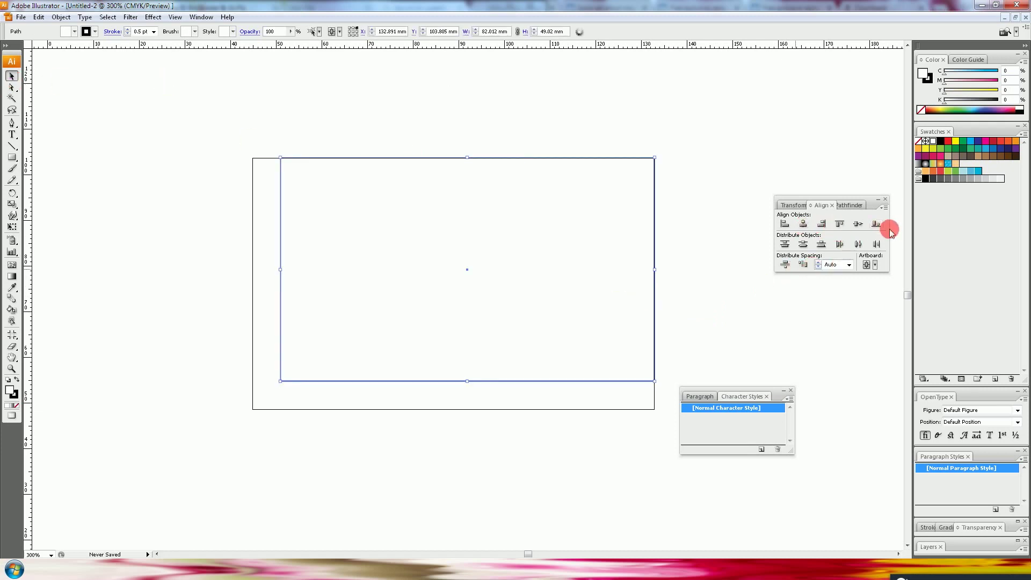
# - Keep the alignment reference set to the artboard and pan to centre the card
pyautogui.click(884, 207)
pyautogui.click(877, 262)
pyautogui.click(874, 264)
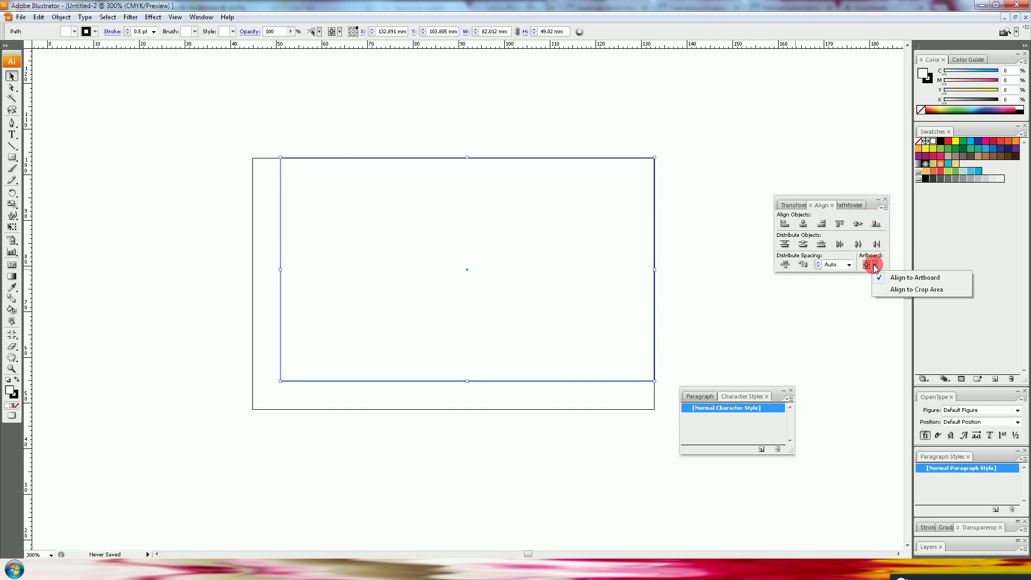
pyautogui.click(907, 277)
pyautogui.moveTo(704, 300); pyautogui.dragTo(698, 282)
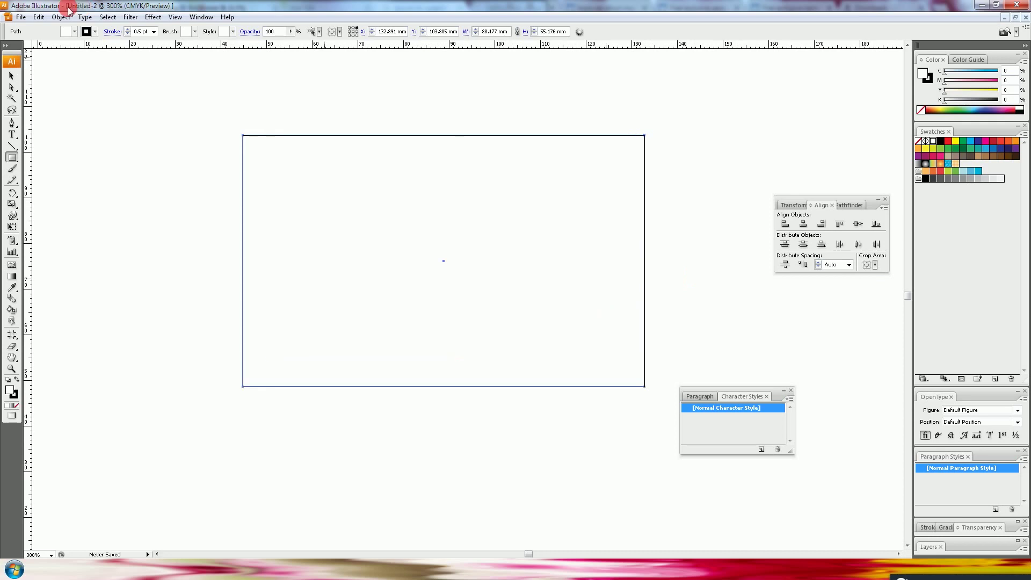
# - Create a smaller rectangle inside the card, centred horizontally and vertically
pyautogui.click(12, 77)
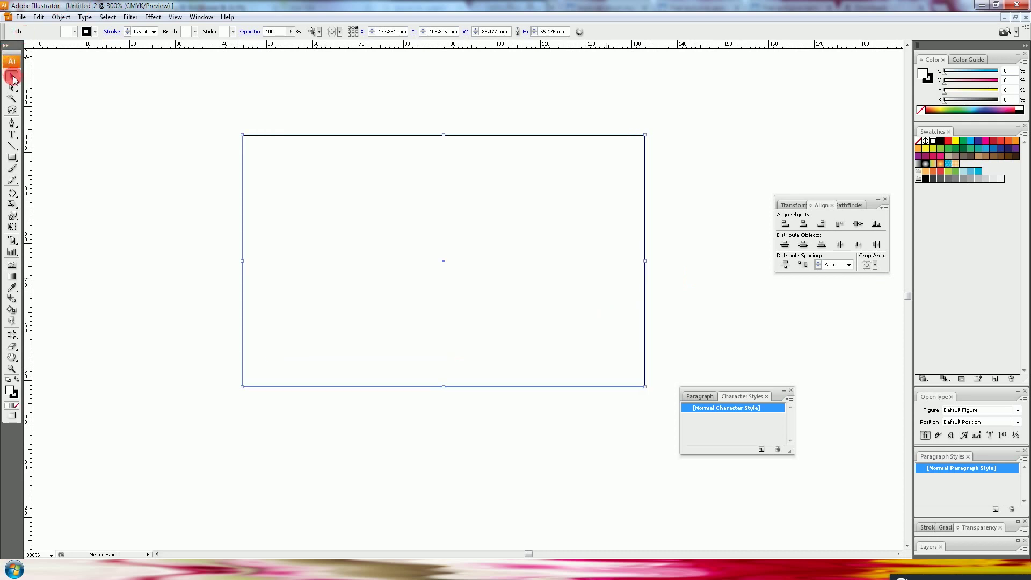
pyautogui.click(368, 149)
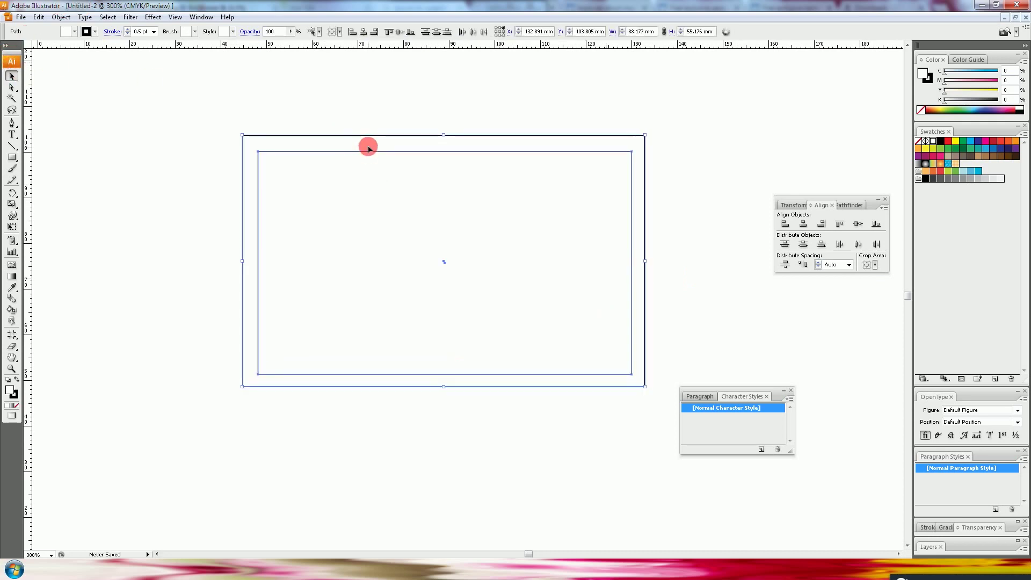
pyautogui.click(364, 31)
pyautogui.click(400, 32)
pyautogui.moveTo(379, 120); pyautogui.dragTo(395, 143)
# - Make the inner rectangle a compound path and convert it into a guide
pyautogui.rightClick(426, 193)
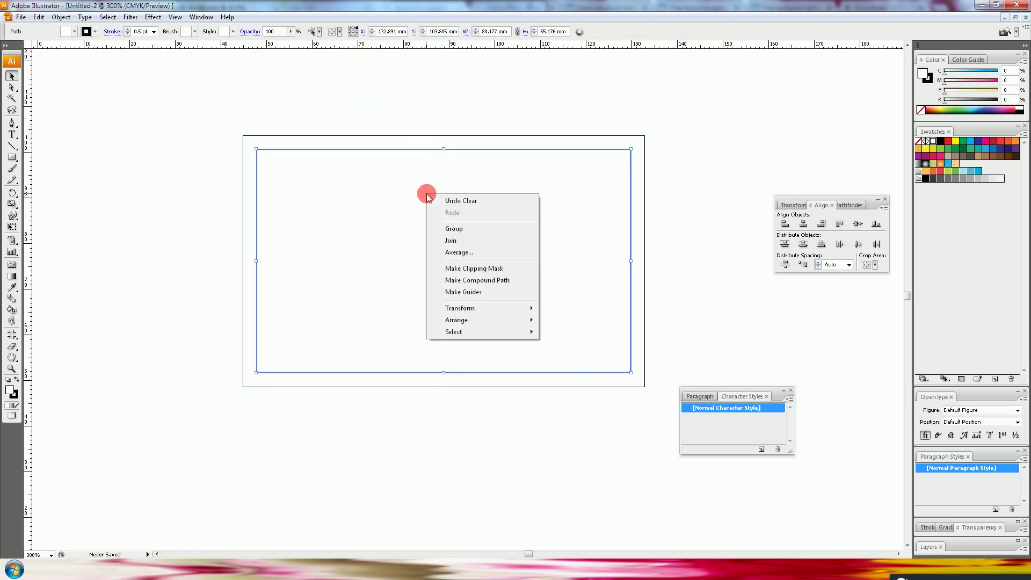
pyautogui.click(477, 281)
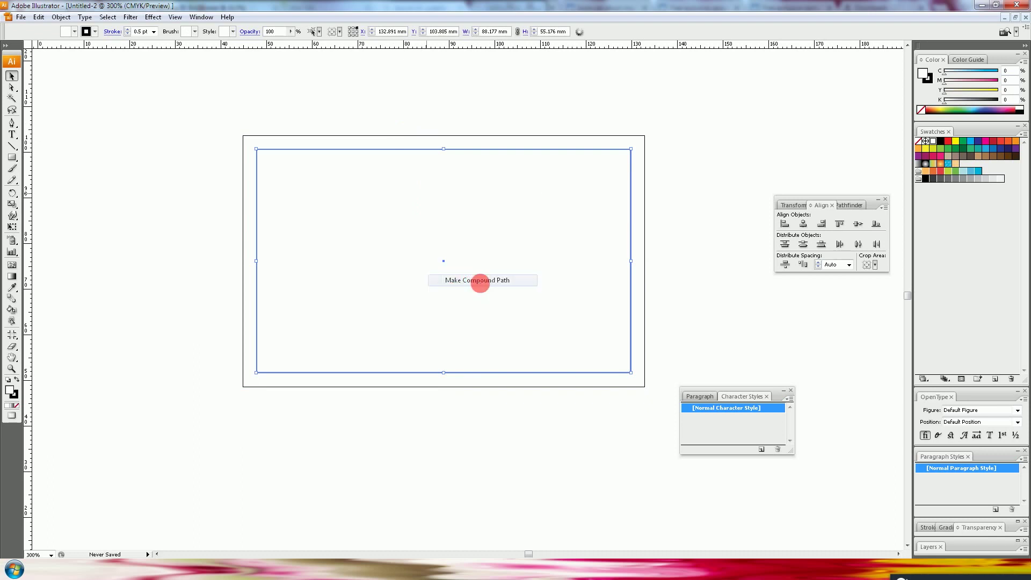
pyautogui.click(389, 111)
pyautogui.rightClick(443, 238)
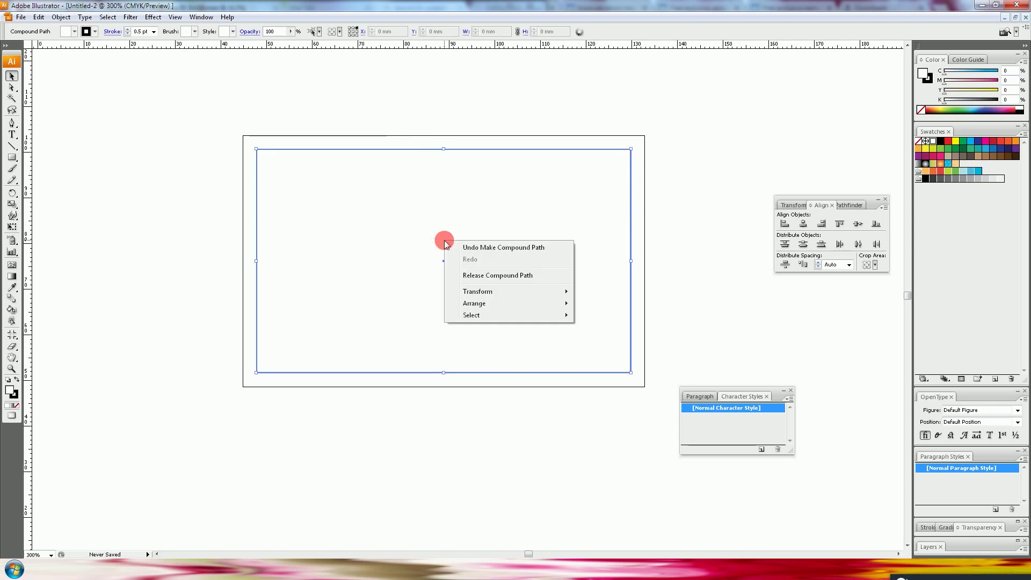
pyautogui.click(334, 135)
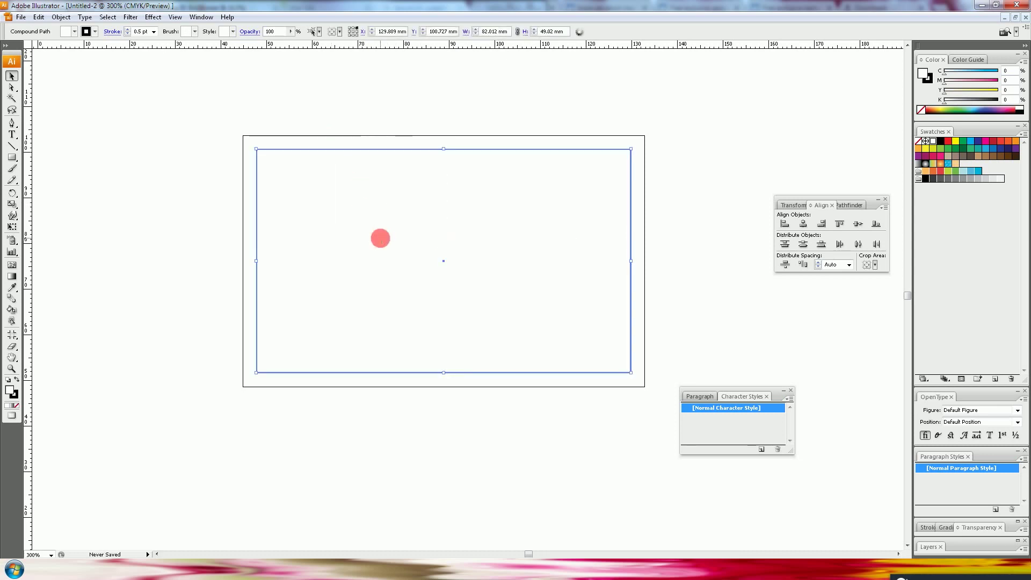
pyautogui.rightClick(380, 237)
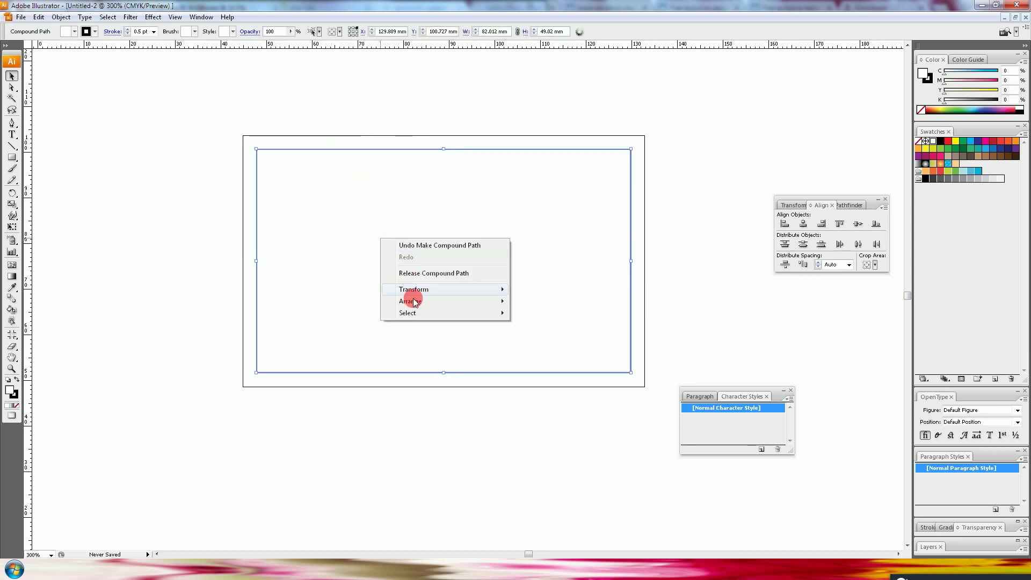
pyautogui.click(695, 207)
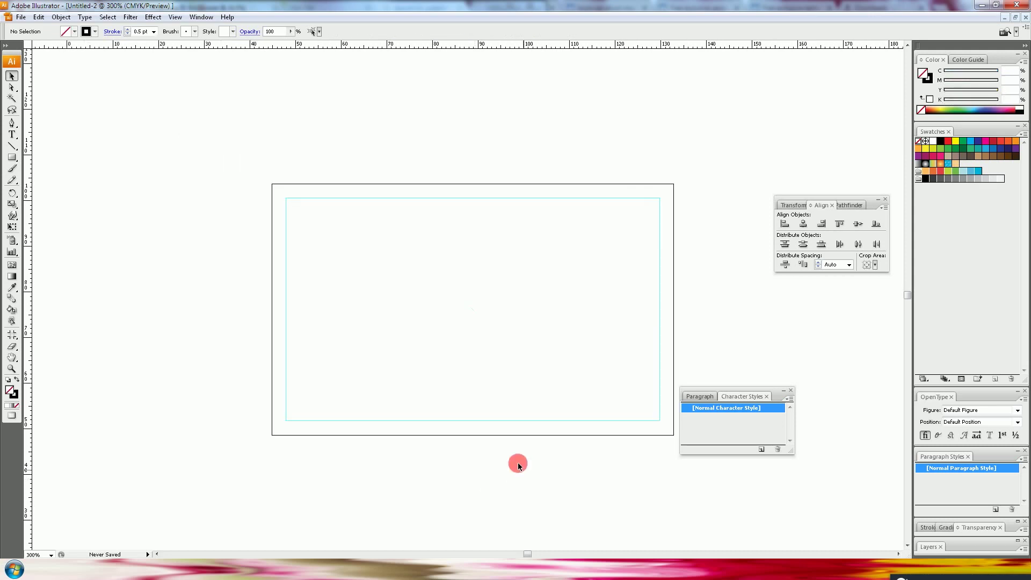
# - Draw a large circle overlapping the card's left side, after undoing a stray rectangle
pyautogui.click(12, 158)
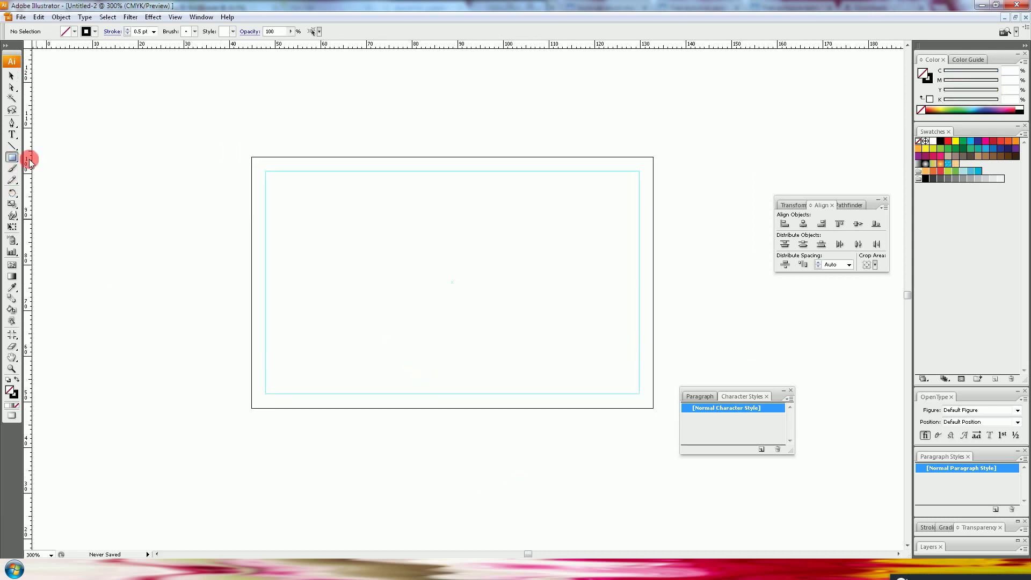
pyautogui.moveTo(174, 135); pyautogui.dragTo(477, 429)
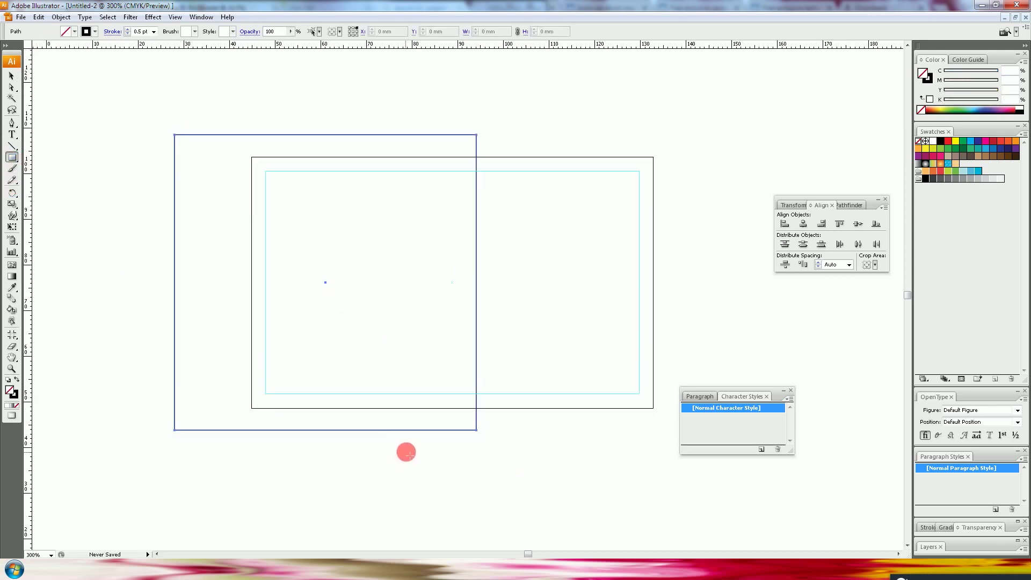
pyautogui.hotkey('ctrl', 'z')
pyautogui.moveTo(12, 157); pyautogui.dragTo(40, 184)
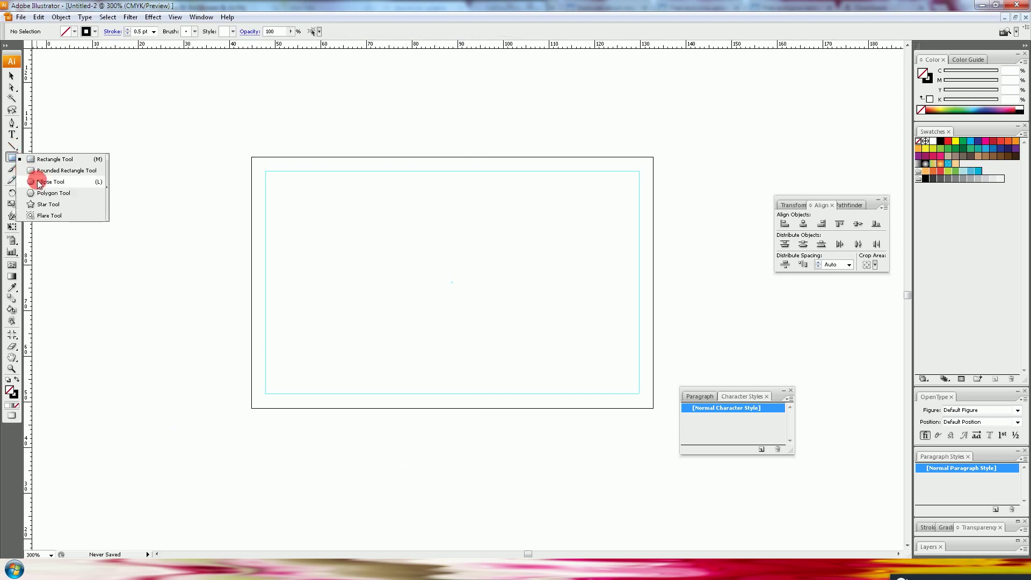
pyautogui.moveTo(182, 118); pyautogui.dragTo(490, 447)
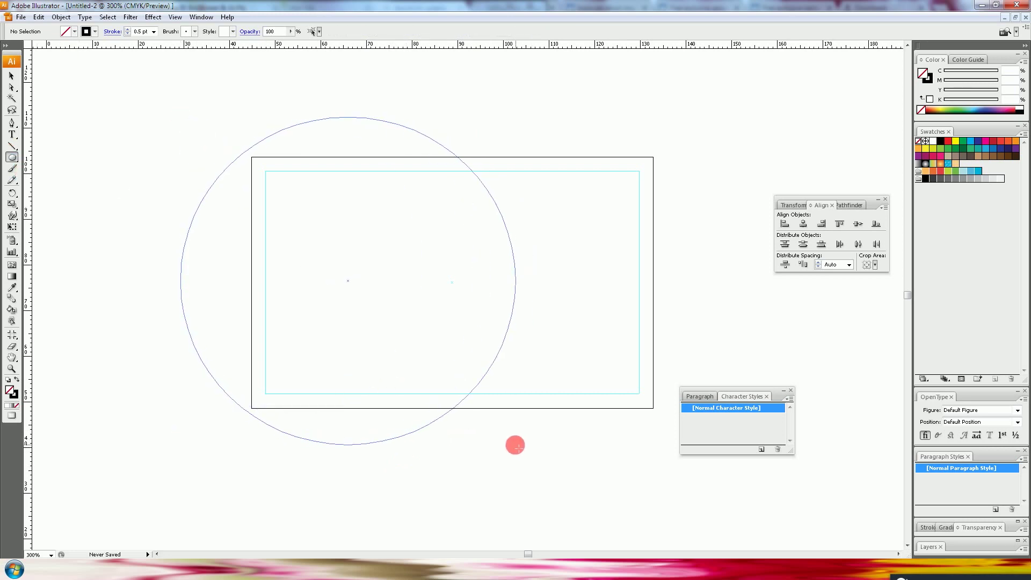
# - Stretch the circle wider to the left, delete its left anchor, then undo
pyautogui.click(11, 76)
pyautogui.moveTo(180, 281); pyautogui.dragTo(119, 281)
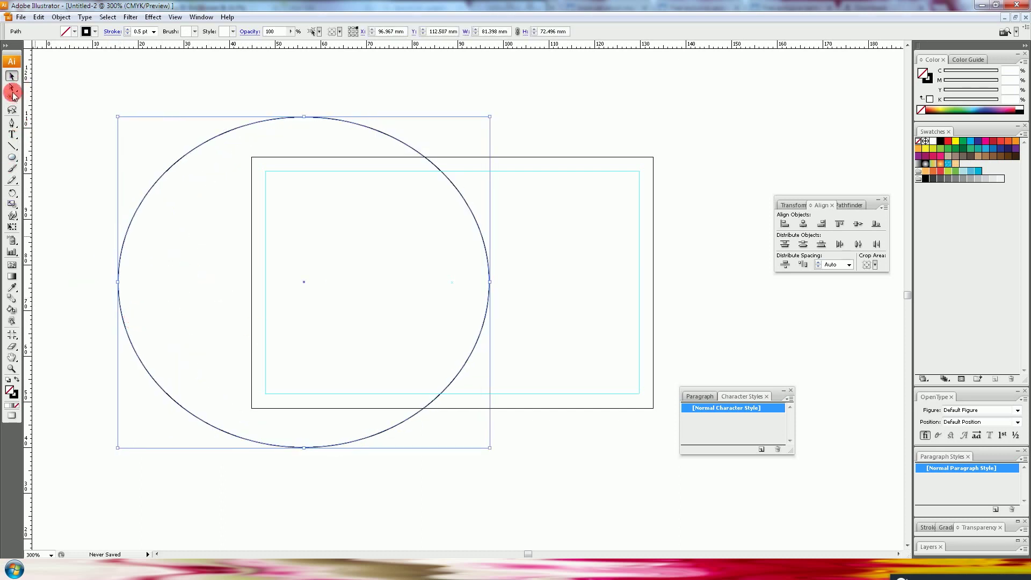
pyautogui.click(11, 89)
pyautogui.click(118, 281)
pyautogui.press('Delete')
pyautogui.click(231, 269)
pyautogui.hotkey('ctrl', 'z')
# - Delete the ellipse's left anchor and stretch the remaining half-arc wider to the left
pyautogui.click(238, 297)
pyautogui.moveTo(67, 243); pyautogui.dragTo(147, 315)
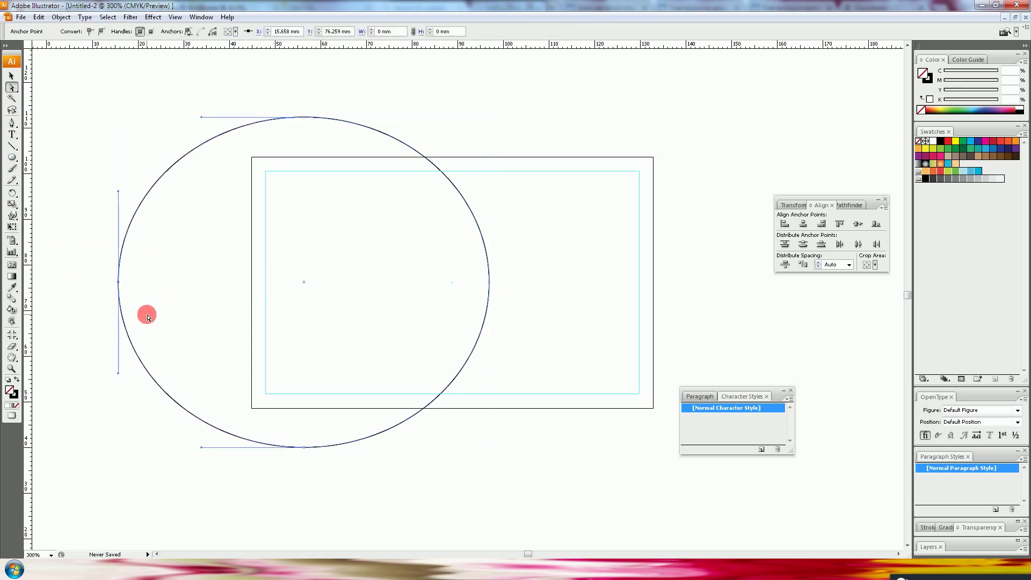
pyautogui.press('Delete')
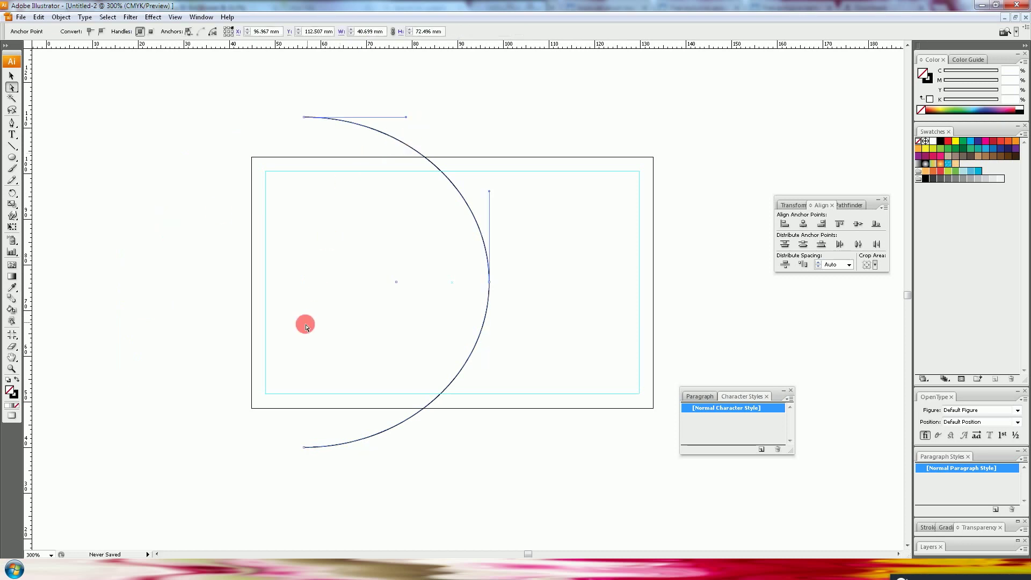
pyautogui.click(11, 76)
pyautogui.click(287, 245)
pyautogui.click(386, 125)
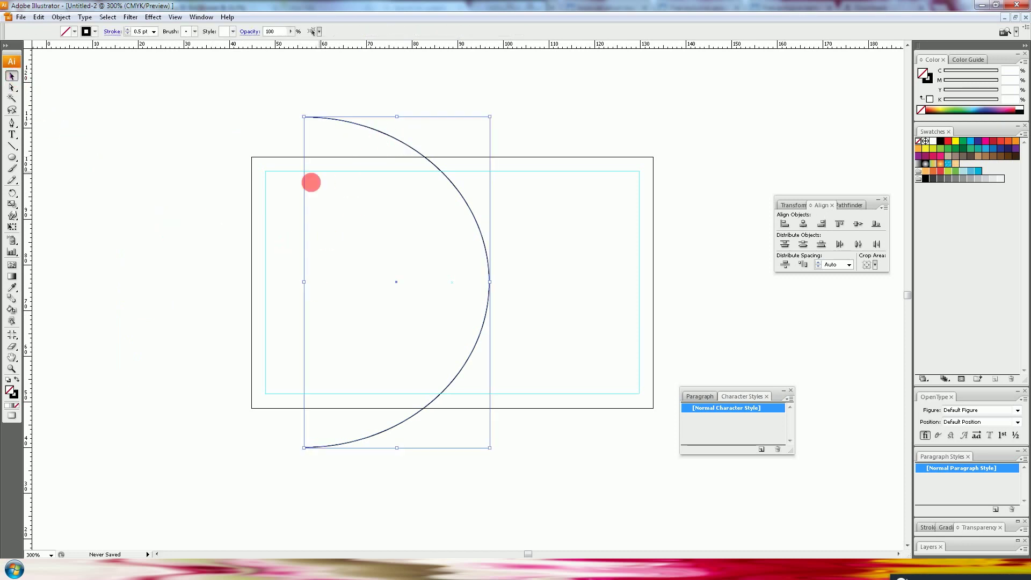
pyautogui.moveTo(304, 282); pyautogui.dragTo(218, 285)
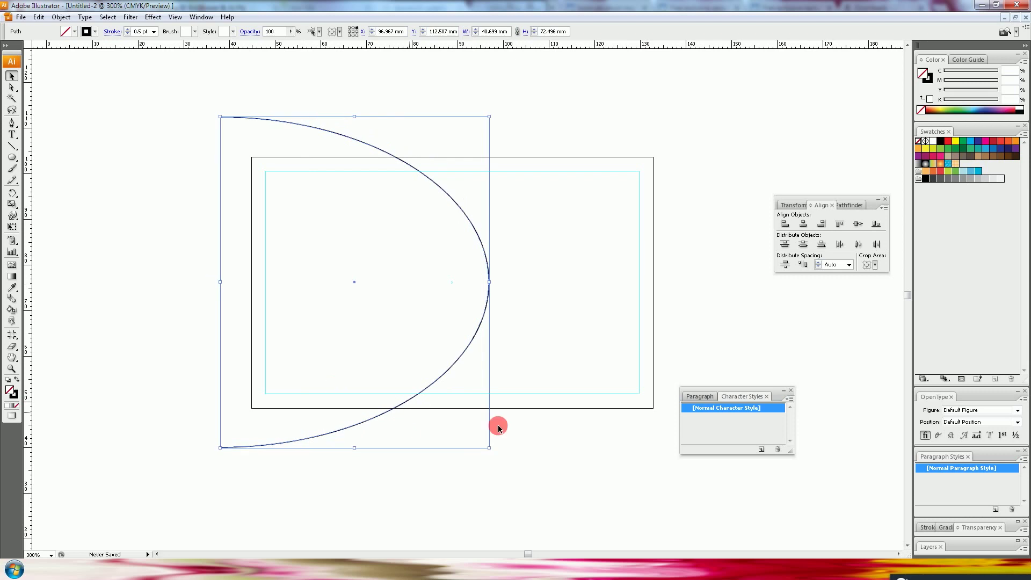
pyautogui.click(515, 432)
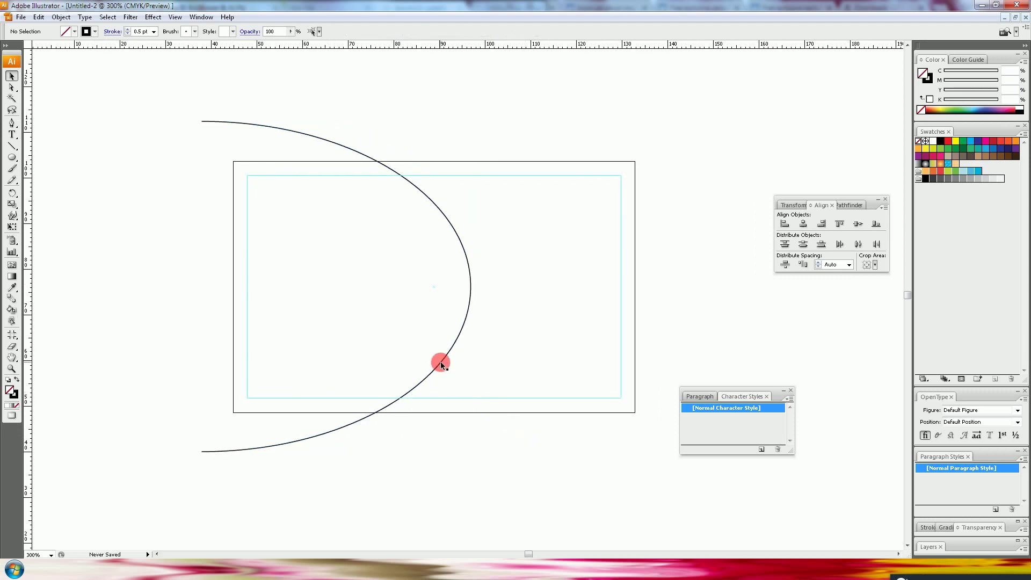
# - Duplicate the arc slightly up and right, raising the copy's top end higher
pyautogui.moveTo(447, 357); pyautogui.dragTo(456, 352)
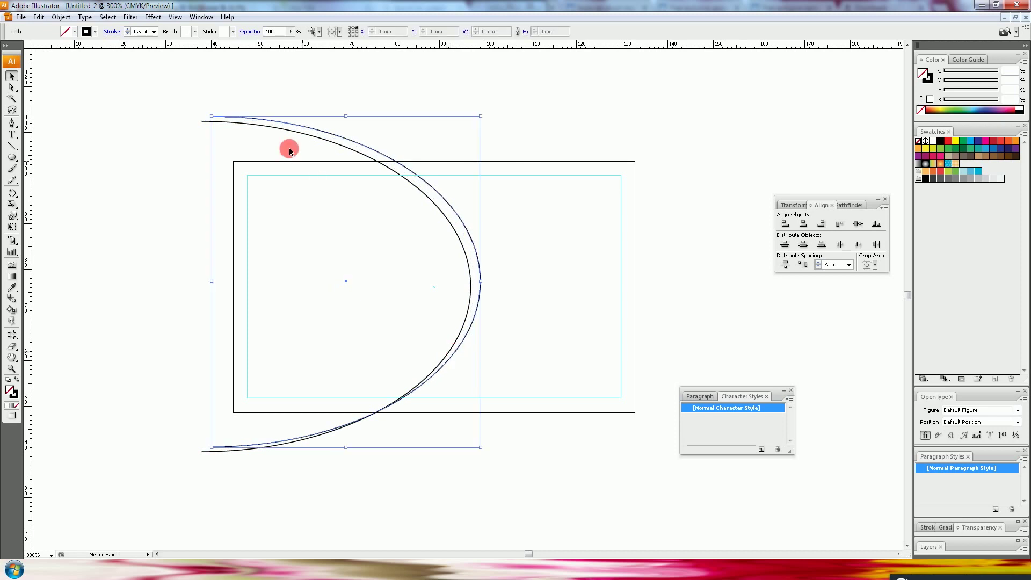
pyautogui.moveTo(237, 98); pyautogui.dragTo(246, 122)
pyautogui.click(215, 117)
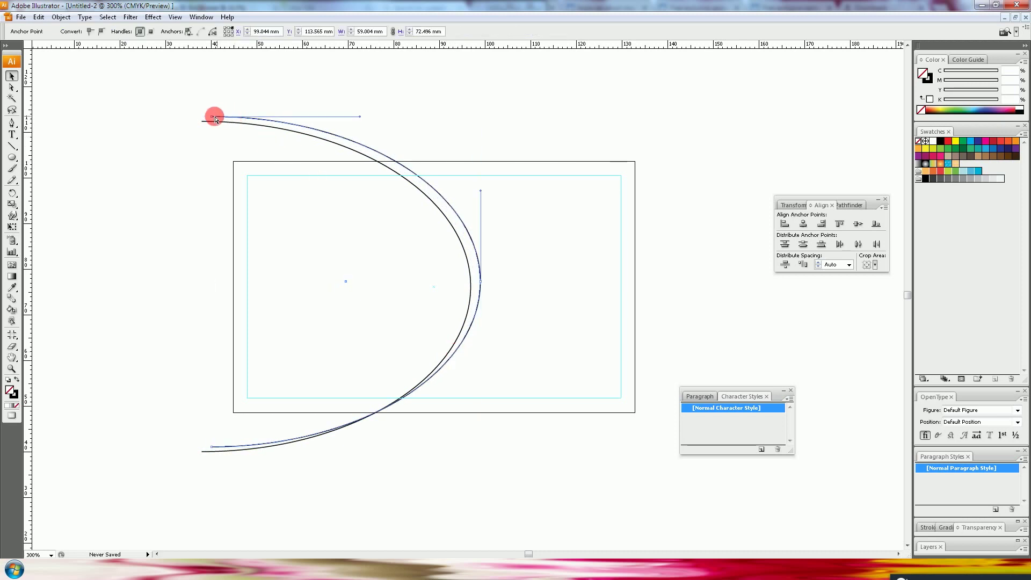
pyautogui.moveTo(214, 112); pyautogui.dragTo(220, 107)
pyautogui.click(444, 131)
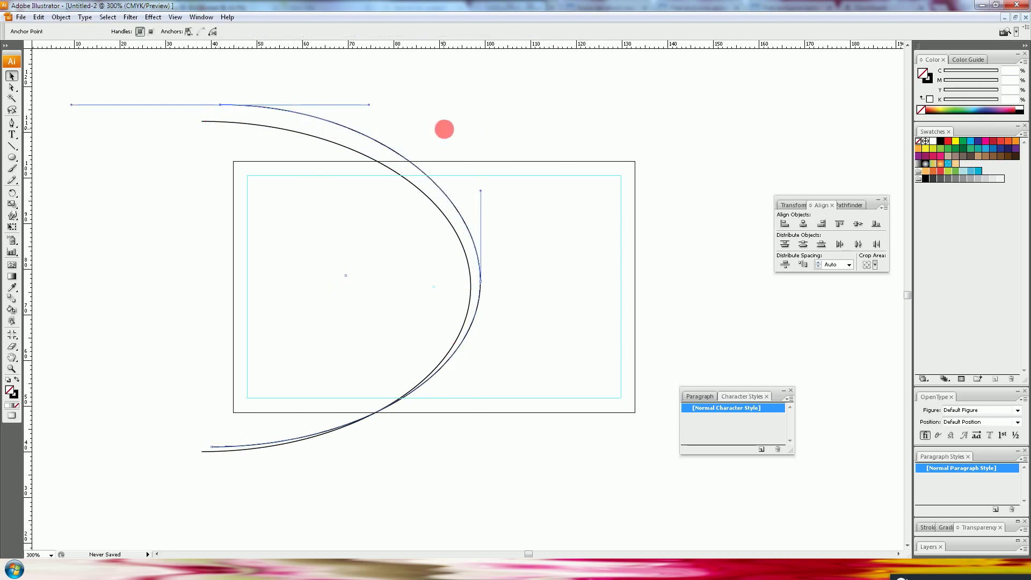
pyautogui.click(386, 149)
pyautogui.click(925, 81)
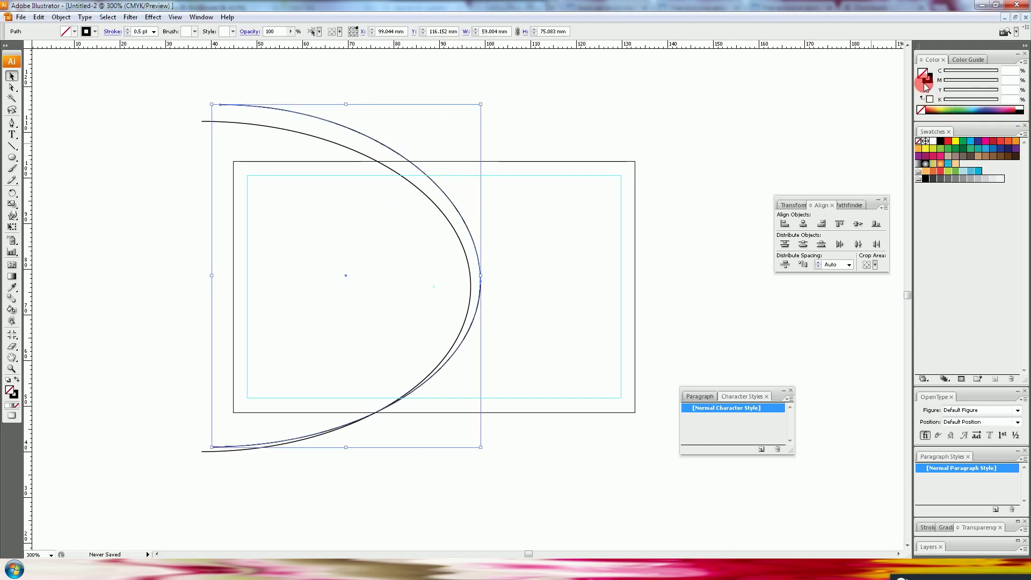
# - Fill the outer curve red with no stroke and send it behind the black curve
pyautogui.click(944, 137)
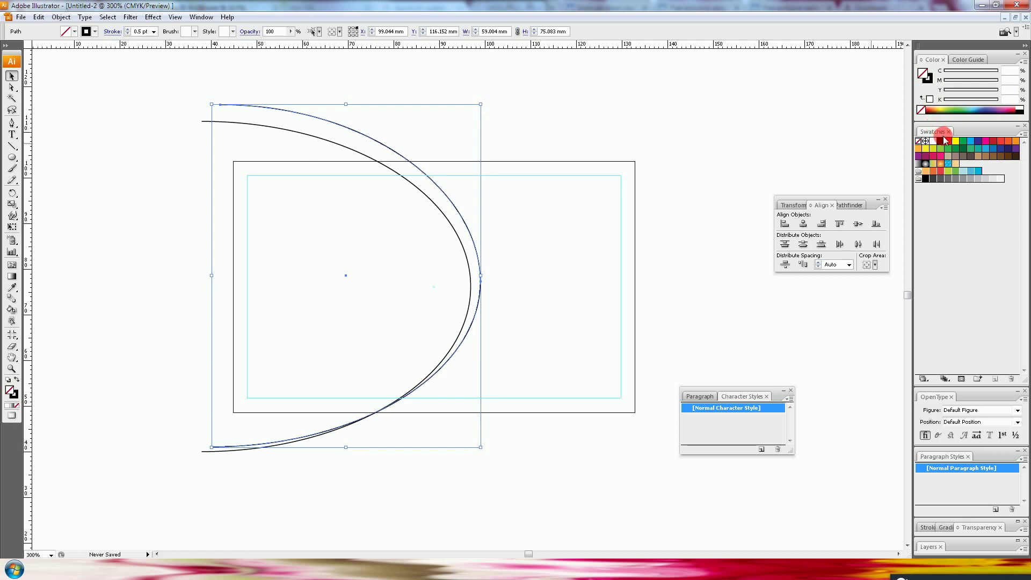
pyautogui.click(949, 141)
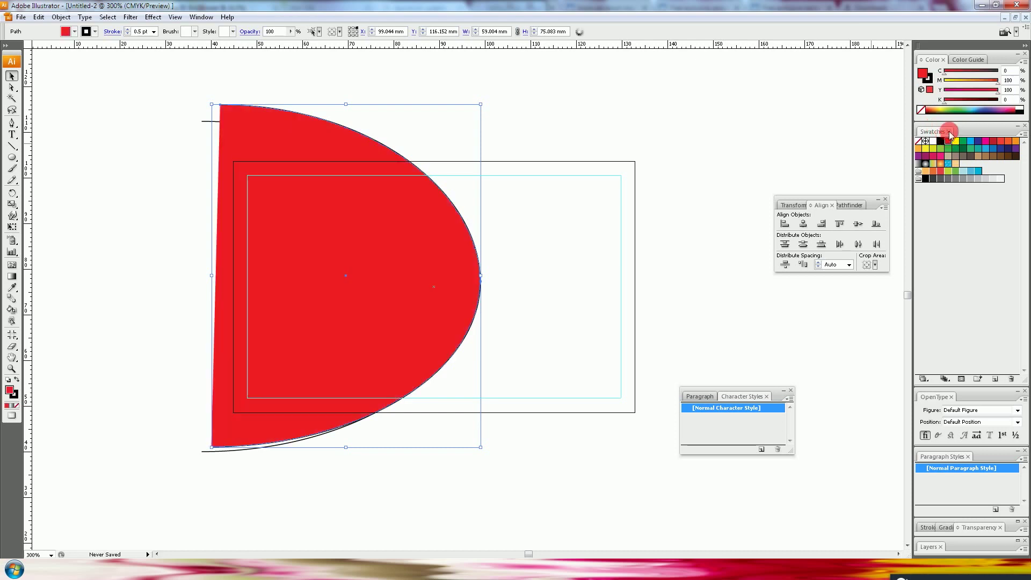
pyautogui.click(932, 81)
pyautogui.click(920, 110)
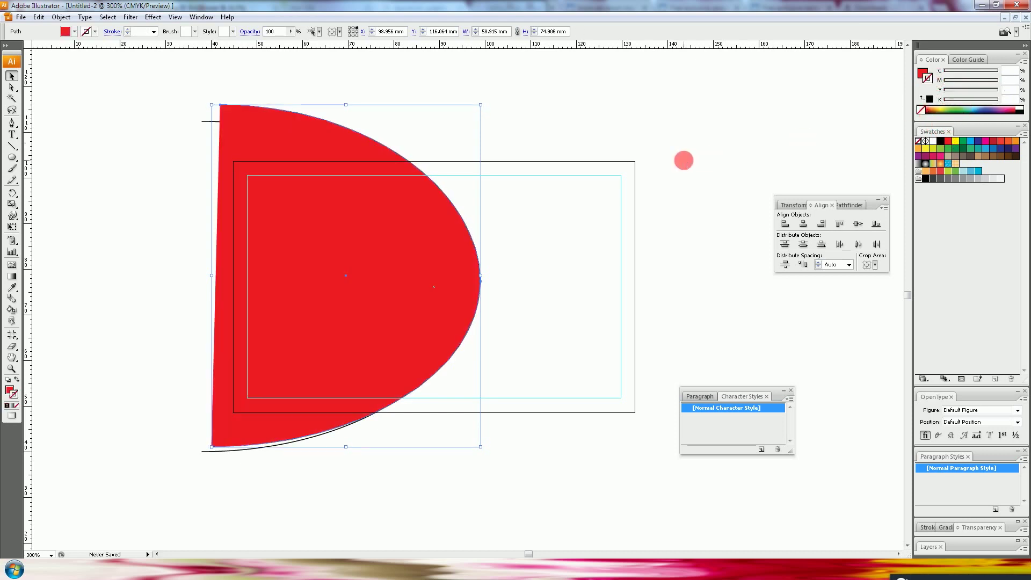
pyautogui.hotkey('ctrl', 'shift', '[')
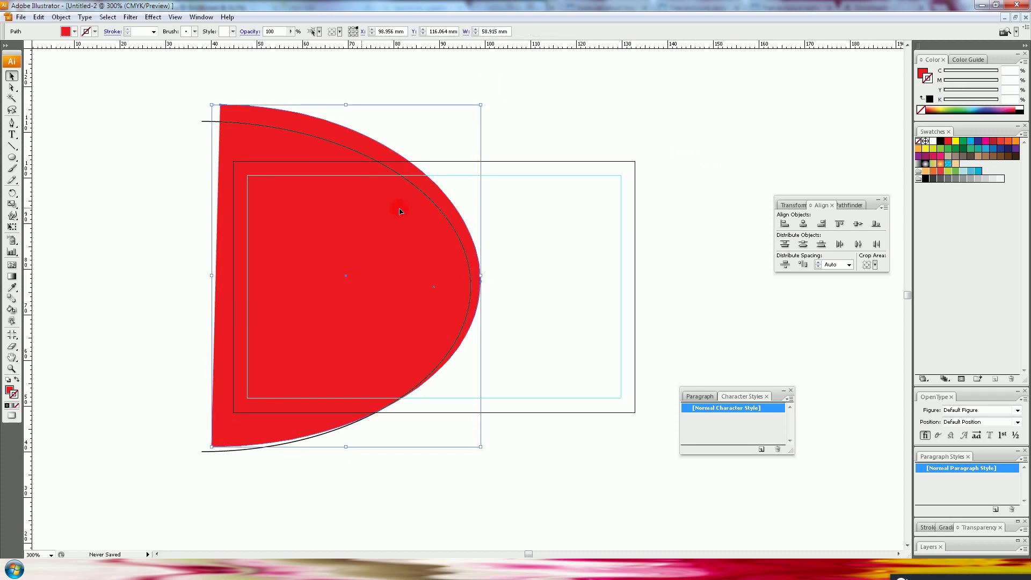
pyautogui.click(195, 123)
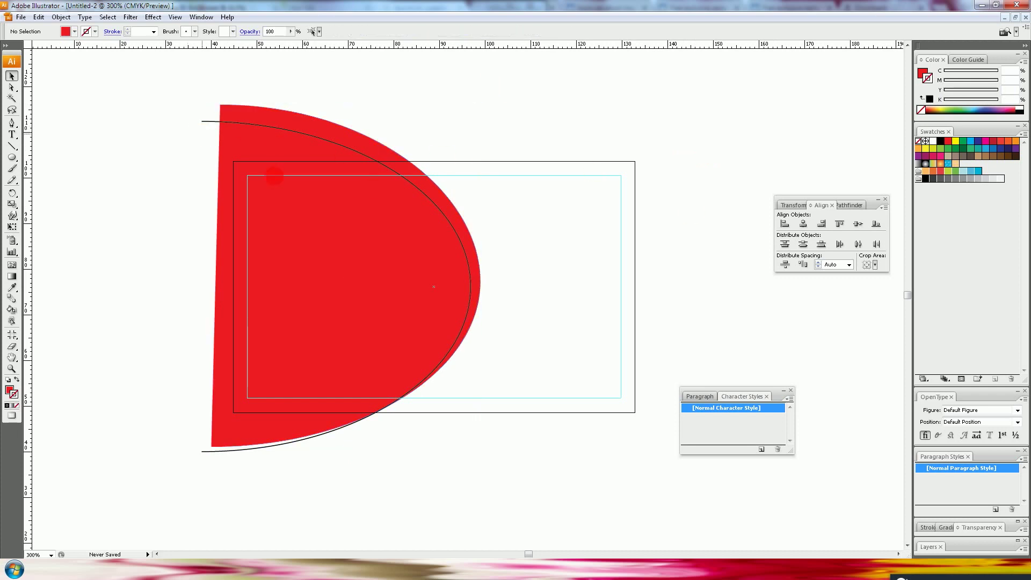
pyautogui.moveTo(209, 131); pyautogui.dragTo(210, 132)
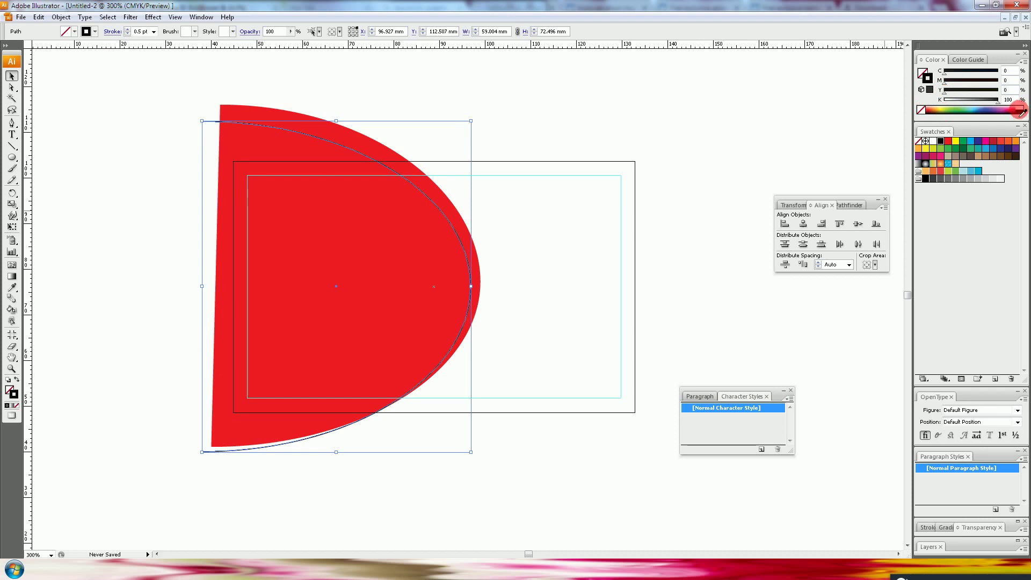
# - Remove the inner curve's black stroke and fill the large shape with light grey
pyautogui.click(922, 73)
pyautogui.click(921, 99)
pyautogui.click(919, 80)
pyautogui.click(938, 132)
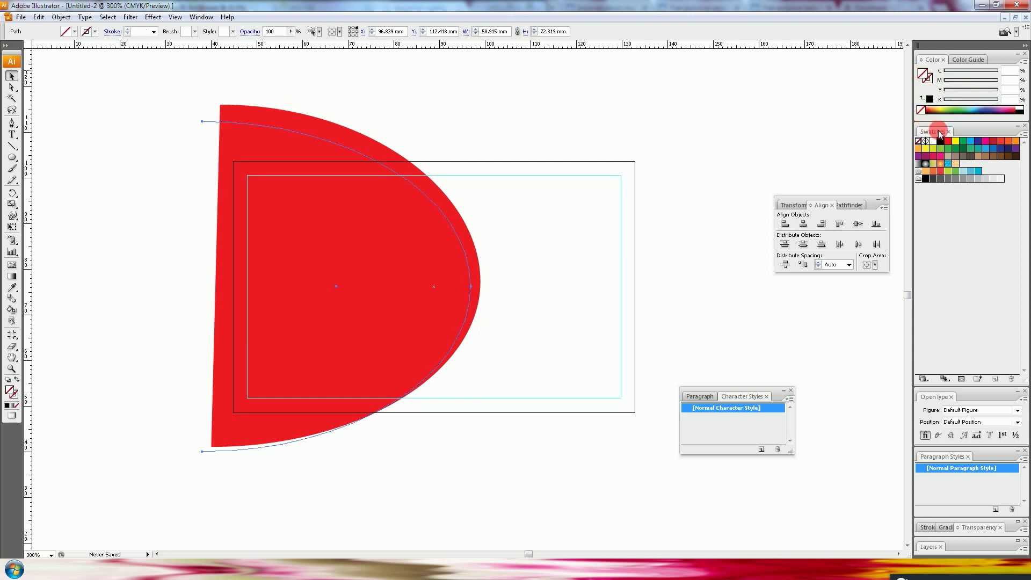
pyautogui.click(993, 177)
pyautogui.click(569, 153)
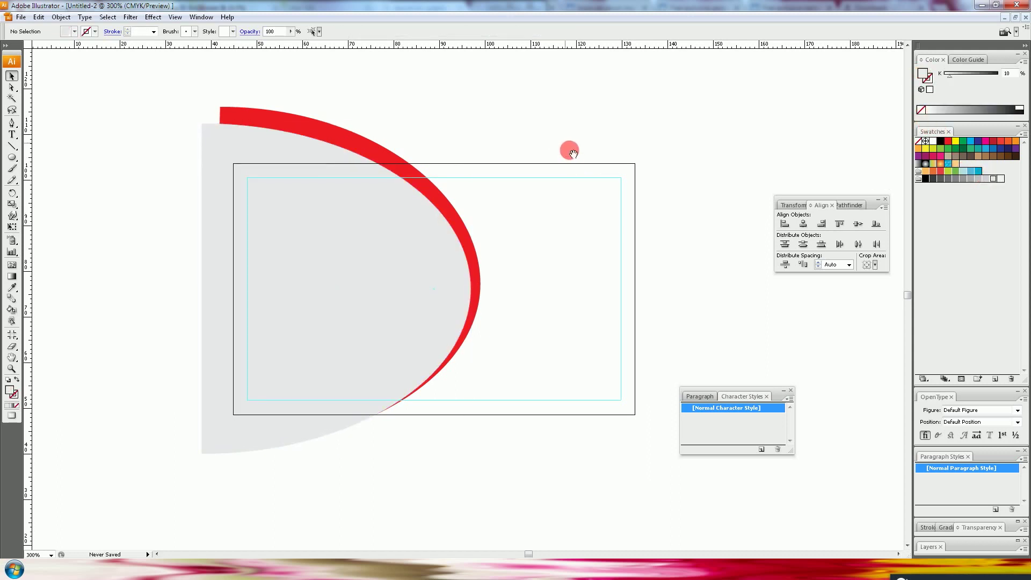
pyautogui.click(477, 268)
pyautogui.click(519, 129)
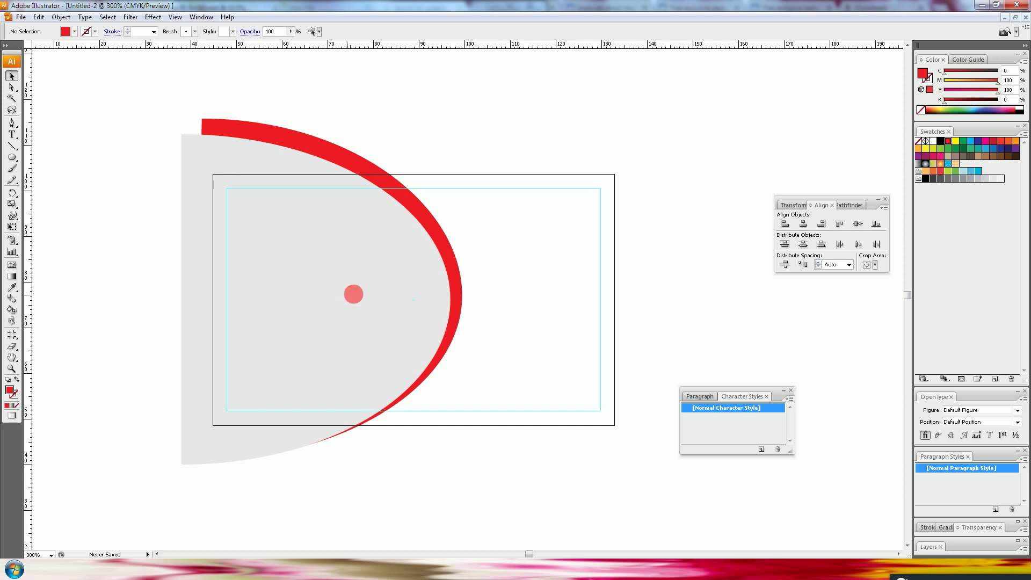
# - Paste the prepared business-card artwork and move it to the upper right
pyautogui.scroll(1, 376, 269)
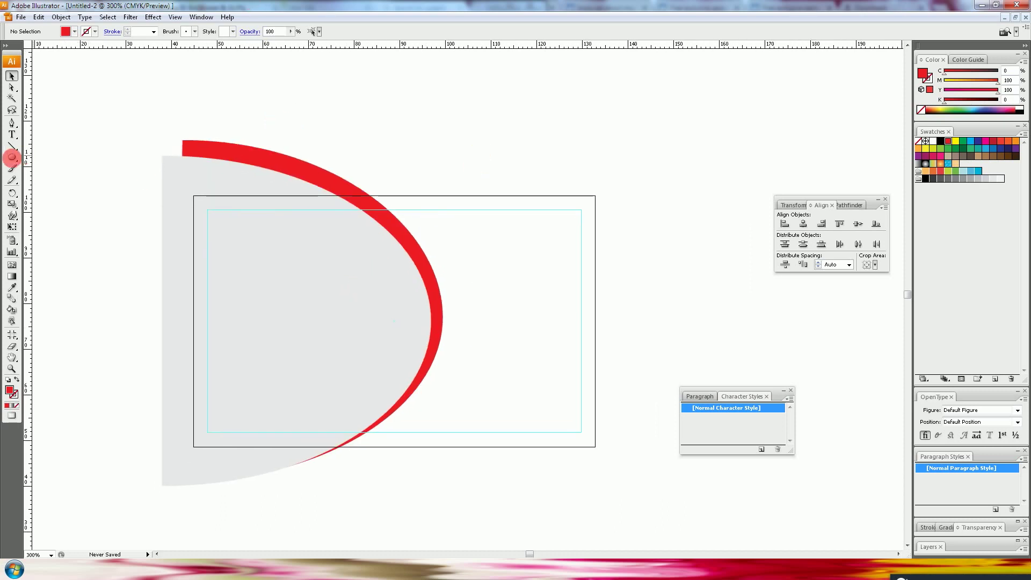
pyautogui.click(183, 95)
pyautogui.click(556, 289)
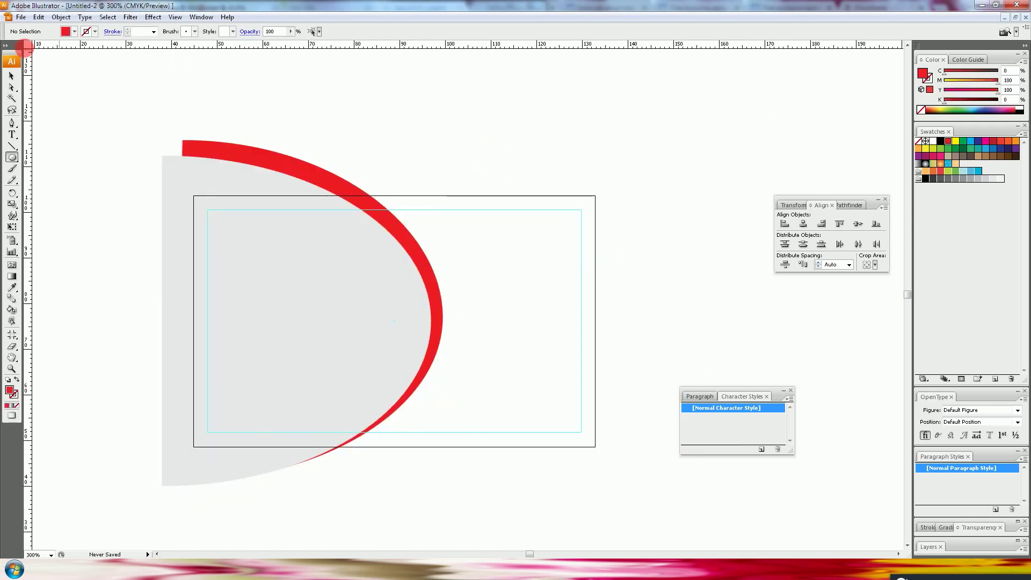
pyautogui.moveTo(494, 164); pyautogui.dragTo(364, 173)
pyautogui.hotkey('ctrl', 'v')
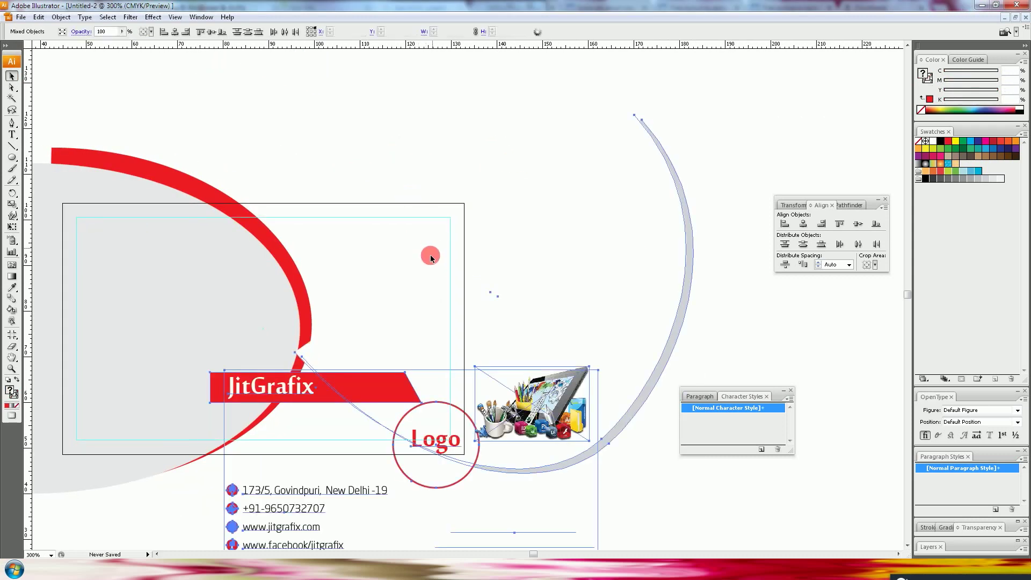
pyautogui.moveTo(430, 253); pyautogui.dragTo(681, 278)
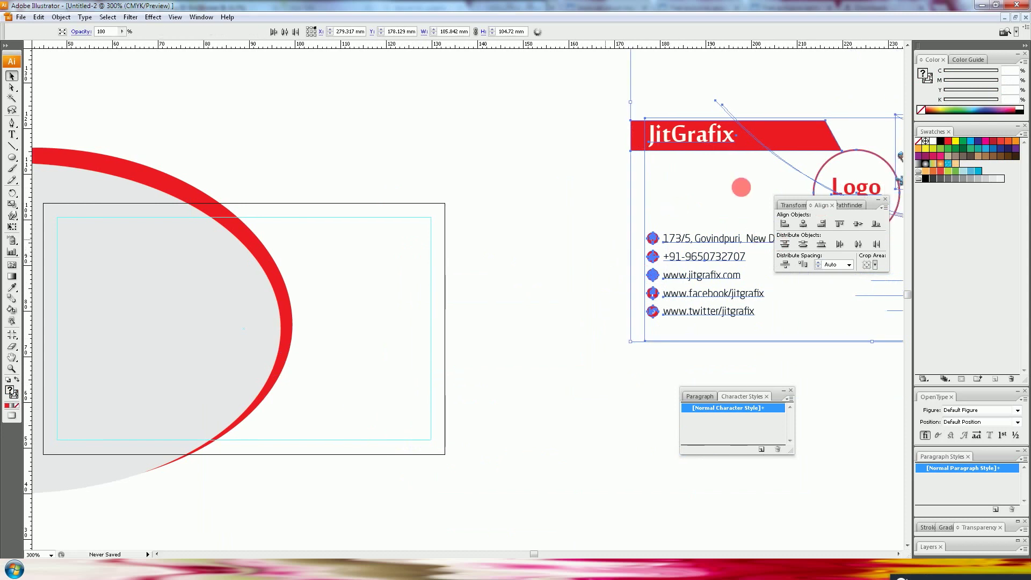
pyautogui.click(741, 186)
# - Place the Logo circle on the red arc and add a grey-and-red shape copy above right
pyautogui.click(858, 165)
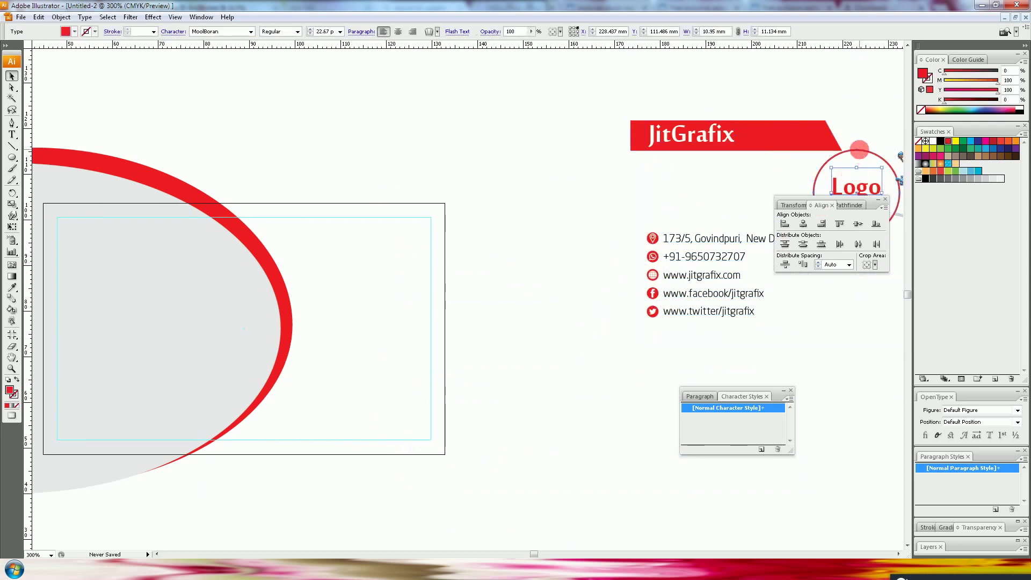
pyautogui.moveTo(860, 151)
pyautogui.mouseDown()
pyautogui.moveTo(267, 239)
pyautogui.moveTo(277, 267)
pyautogui.mouseUp()
pyautogui.moveTo(288, 314); pyautogui.dragTo(297, 324)
pyautogui.click(428, 315)
pyautogui.moveTo(428, 315)
pyautogui.mouseDown()
pyautogui.moveTo(166, 316)
pyautogui.moveTo(385, 322)
pyautogui.moveTo(403, 331)
pyautogui.mouseUp()
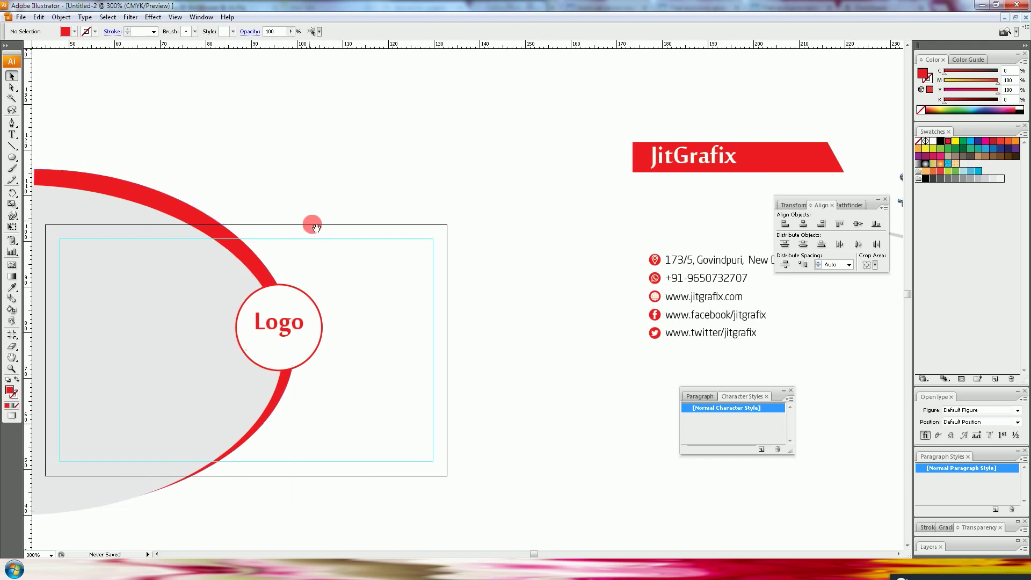
pyautogui.moveTo(164, 248)
pyautogui.mouseDown()
pyautogui.moveTo(430, 86)
pyautogui.moveTo(474, 88)
pyautogui.moveTo(358, 414)
pyautogui.moveTo(369, 250)
pyautogui.moveTo(402, 279)
pyautogui.mouseUp()
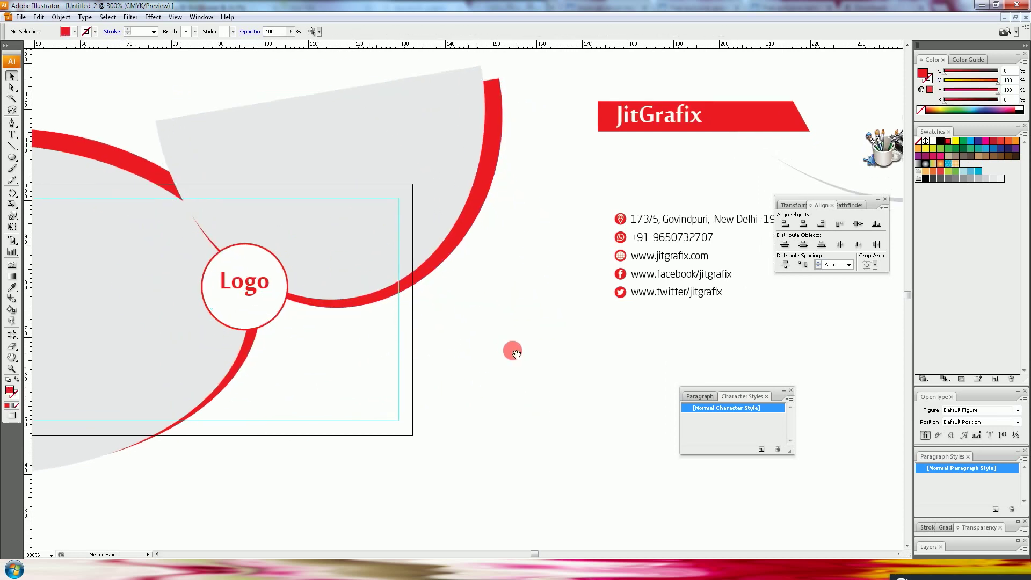
# - Change the upper grey backing shape's fill to white
pyautogui.click(403, 195)
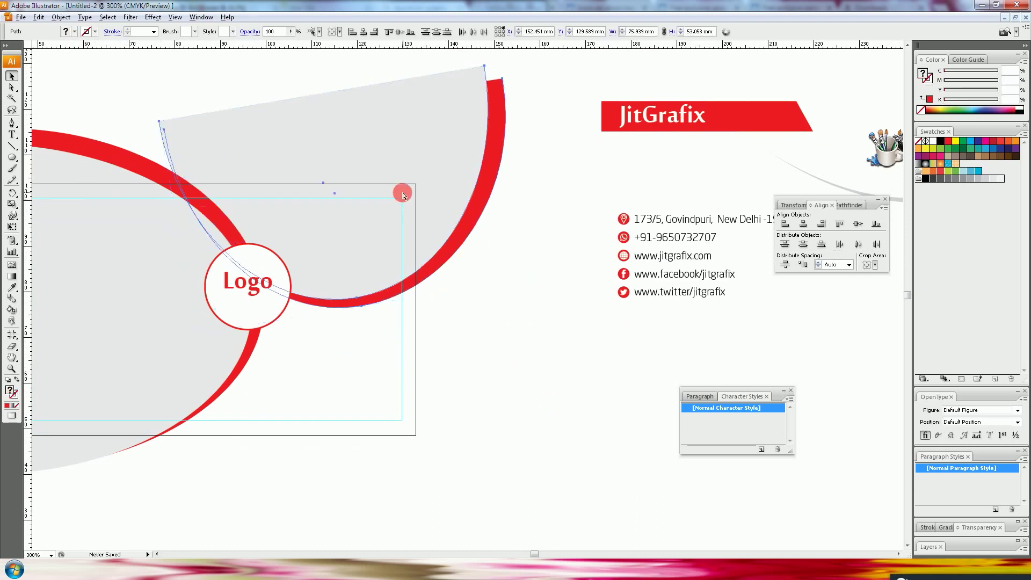
pyautogui.click(485, 362)
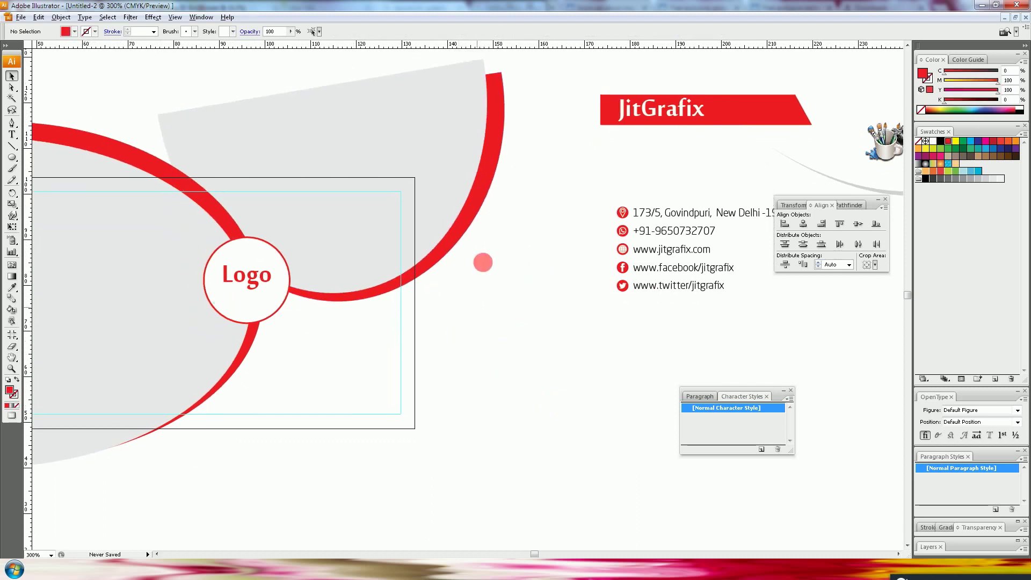
pyautogui.click(382, 155)
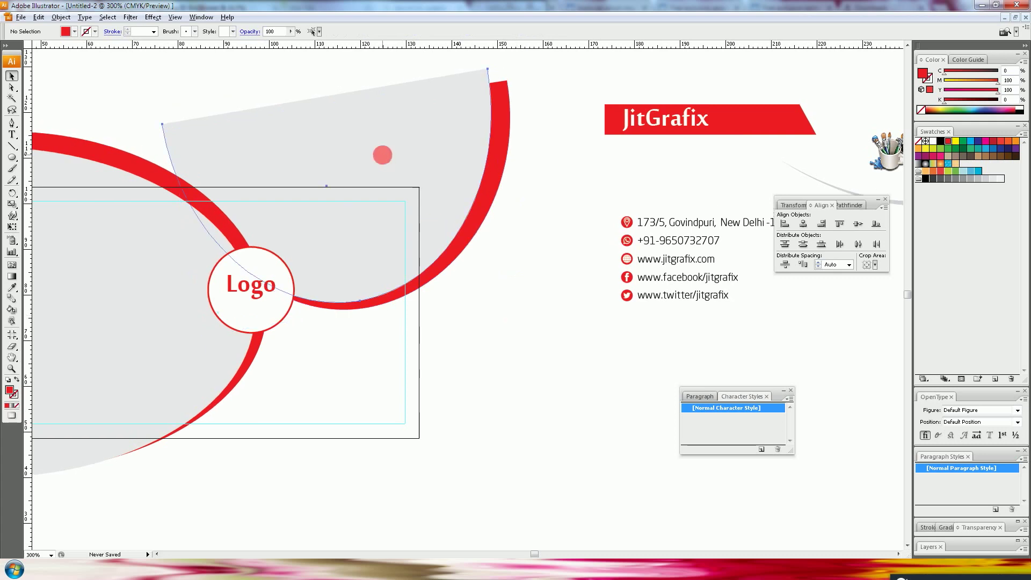
pyautogui.click(933, 142)
pyautogui.click(397, 376)
# - Place the JitGrafix banner at the card's upper left, then undo that placement
pyautogui.scroll(-1, 414, 386)
pyautogui.moveTo(479, 381)
pyautogui.mouseDown()
pyautogui.moveTo(540, 391)
pyautogui.moveTo(524, 369)
pyautogui.mouseUp()
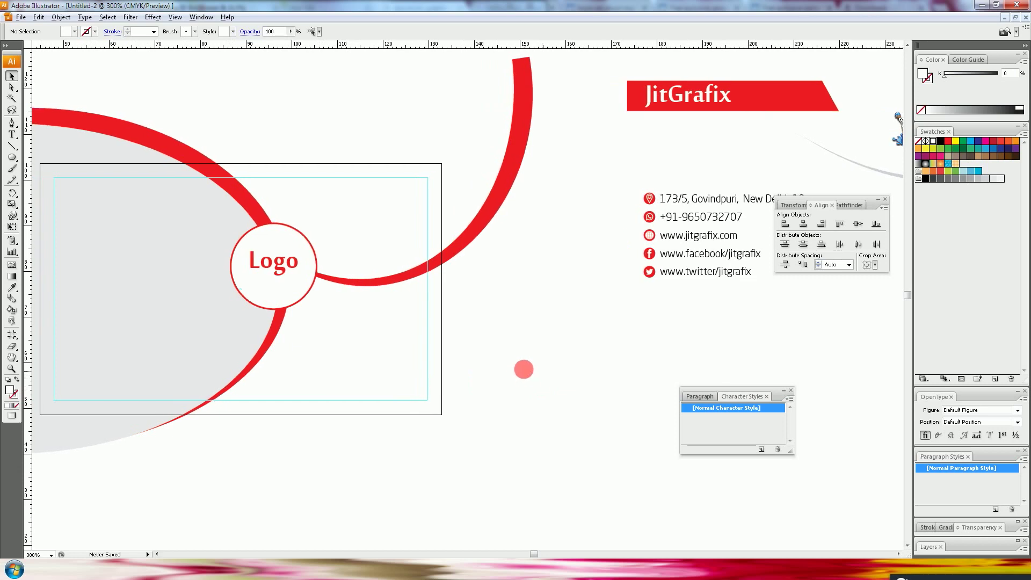
pyautogui.moveTo(644, 115); pyautogui.dragTo(41, 187)
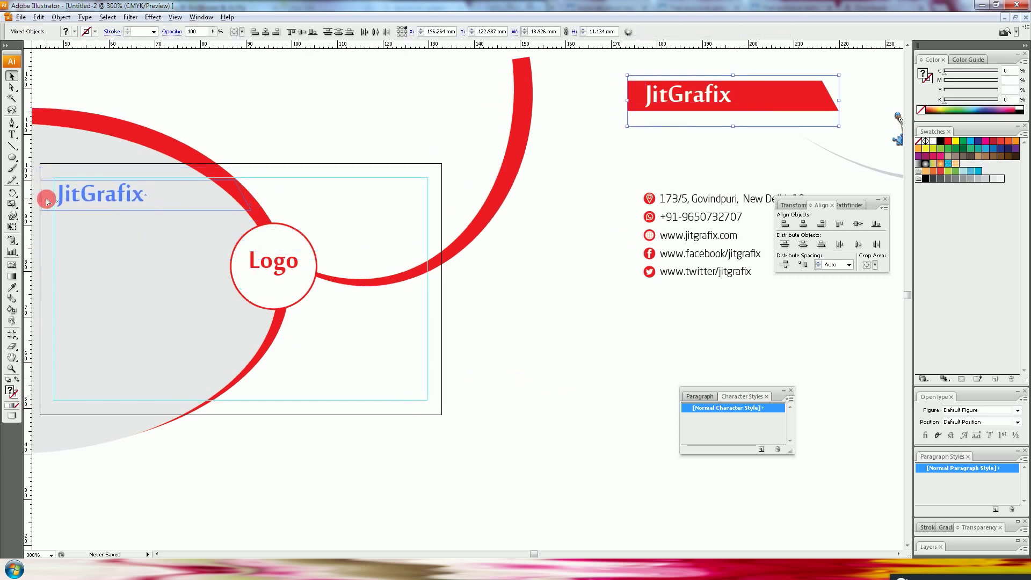
pyautogui.moveTo(40, 187); pyautogui.dragTo(47, 195)
pyautogui.click(290, 133)
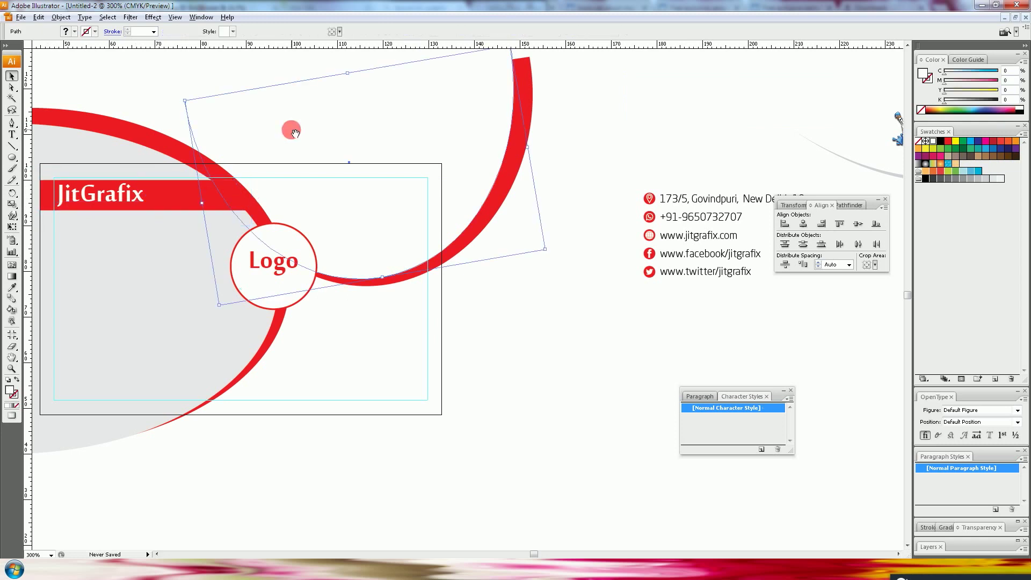
pyautogui.hotkey('ctrl', 'z')
pyautogui.hotkey('ctrl', 'z')
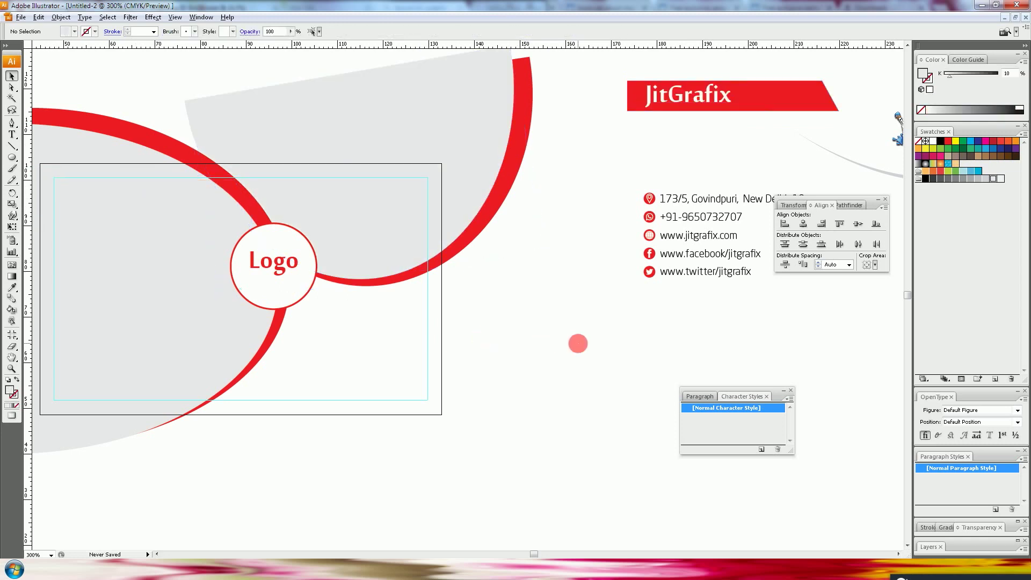
pyautogui.hotkey('ctrl', 'z')
pyautogui.hscroll(-3, 474, 335)
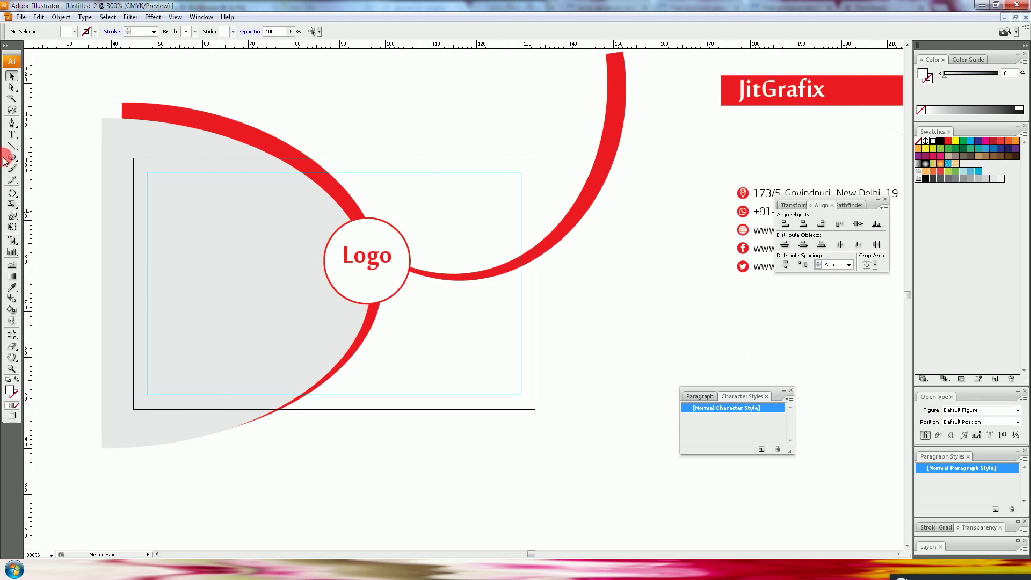
# - Draw a long thin rectangle across the card's upper left and make it slightly taller
pyautogui.moveTo(5, 159); pyautogui.dragTo(37, 157)
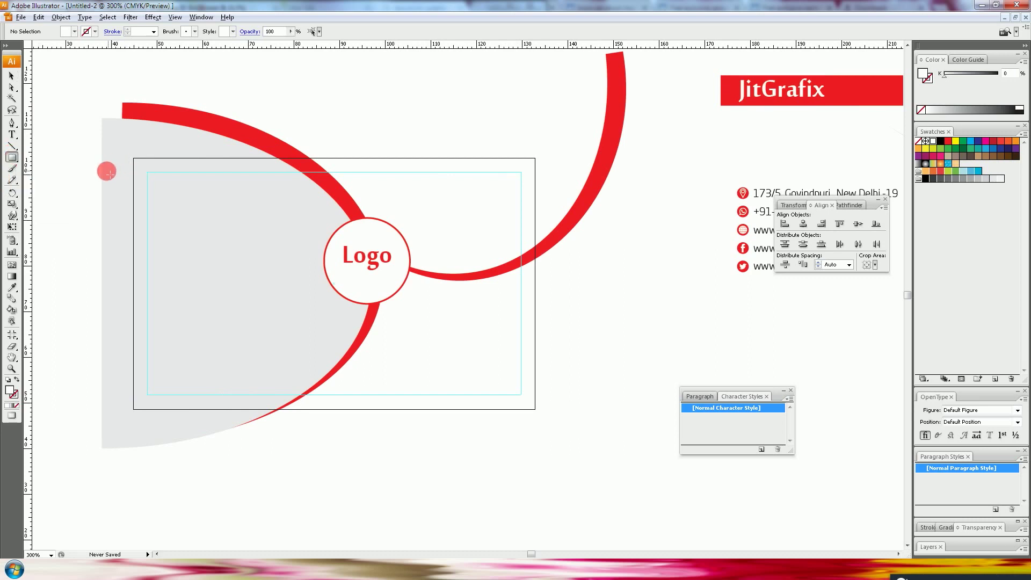
pyautogui.moveTo(132, 175); pyautogui.dragTo(338, 199)
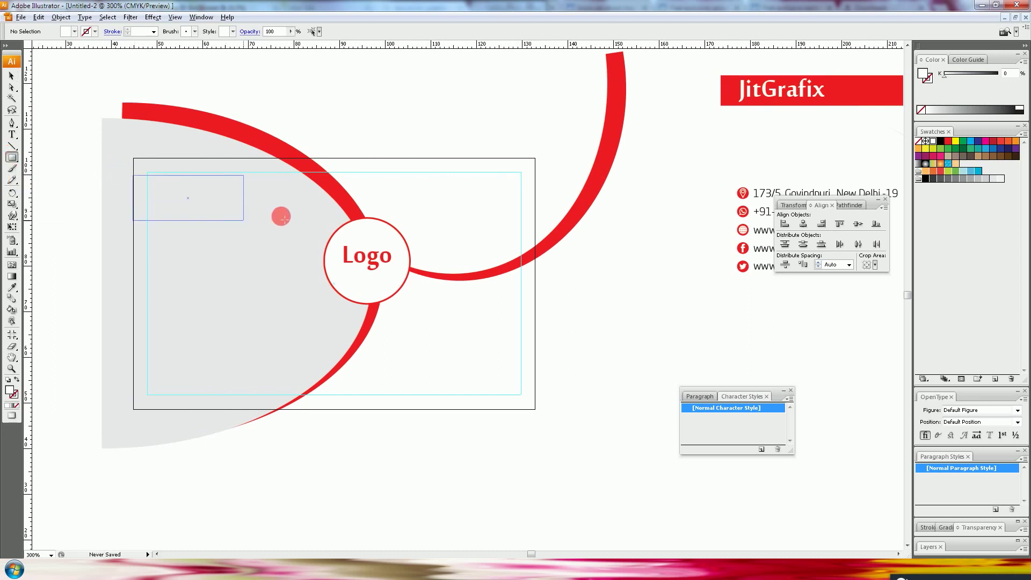
pyautogui.moveTo(328, 198); pyautogui.dragTo(65, 162)
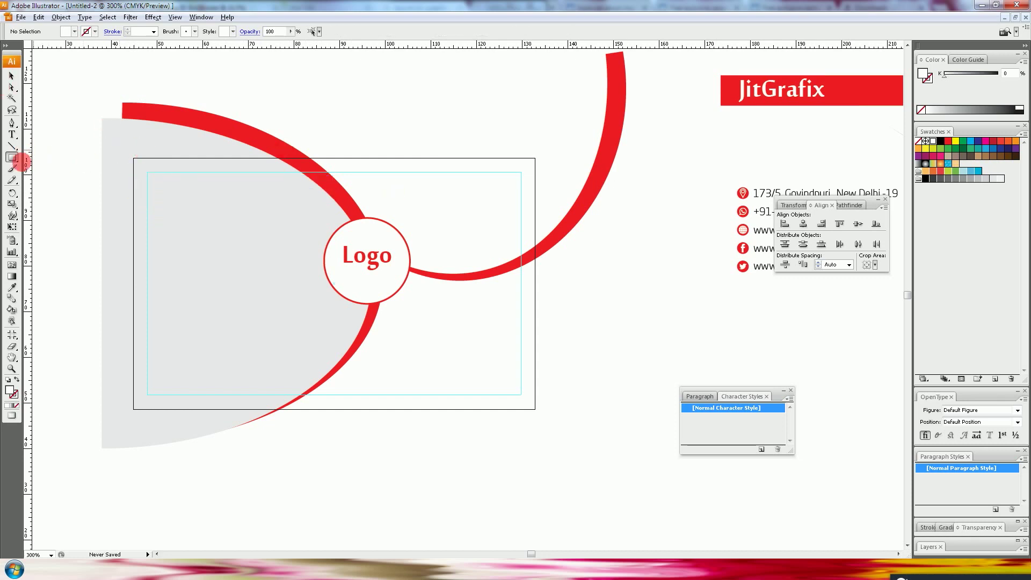
pyautogui.moveTo(133, 186); pyautogui.dragTo(339, 208)
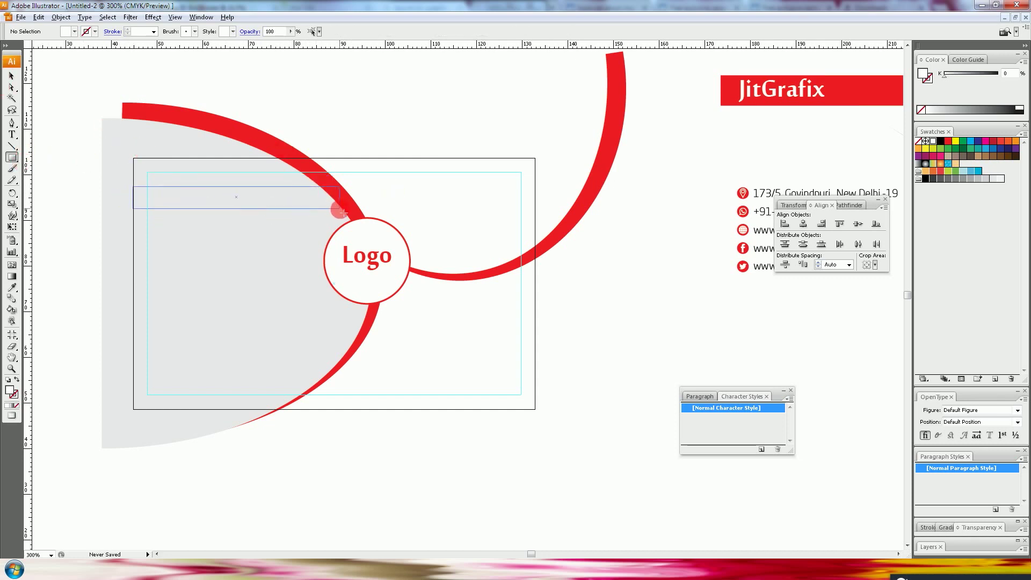
pyautogui.click(10, 78)
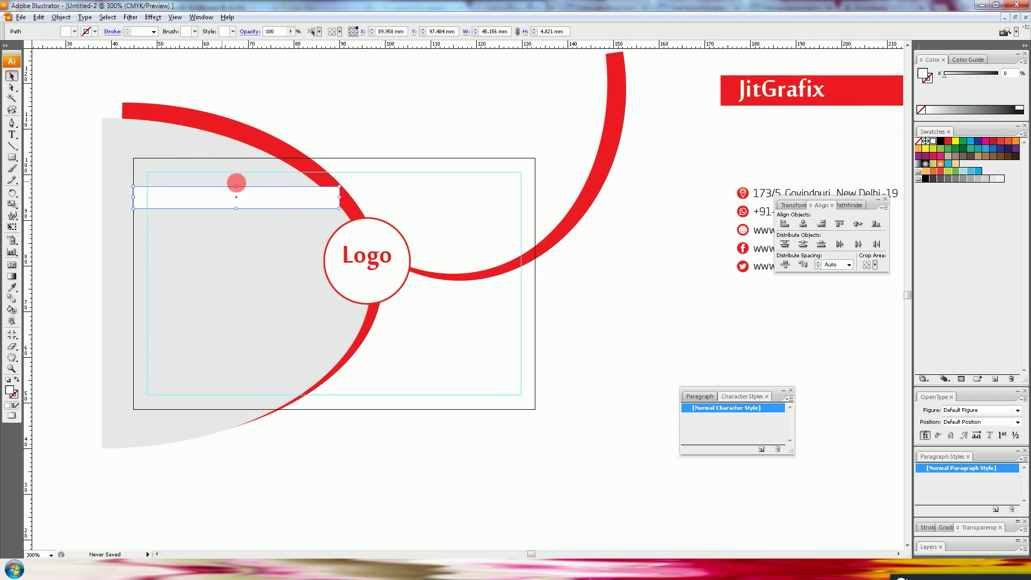
pyautogui.moveTo(237, 186); pyautogui.dragTo(236, 175)
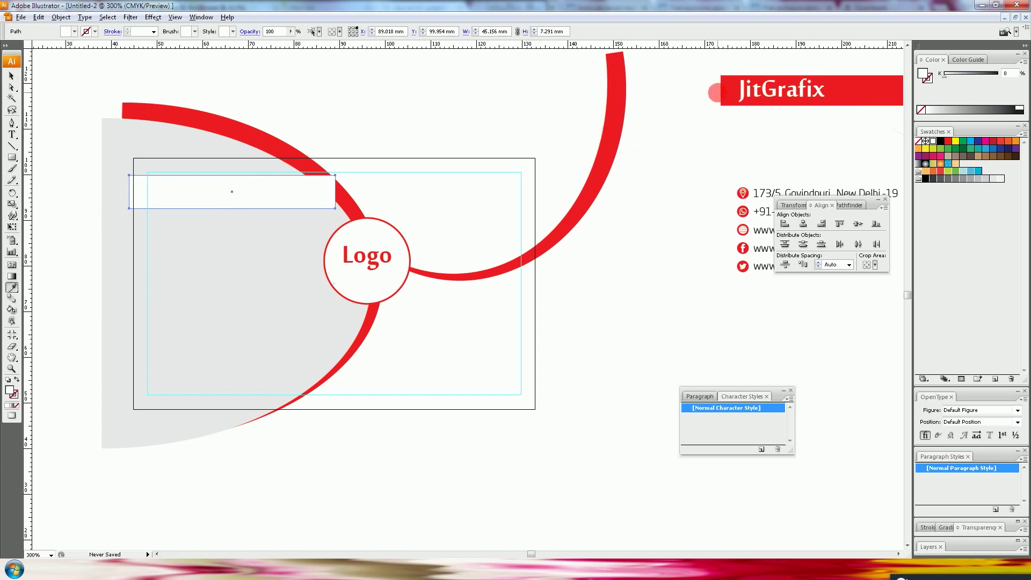
# - Fill the bar with the arc's red and move a corner anchor to slant its end
pyautogui.click(621, 145)
pyautogui.click(12, 87)
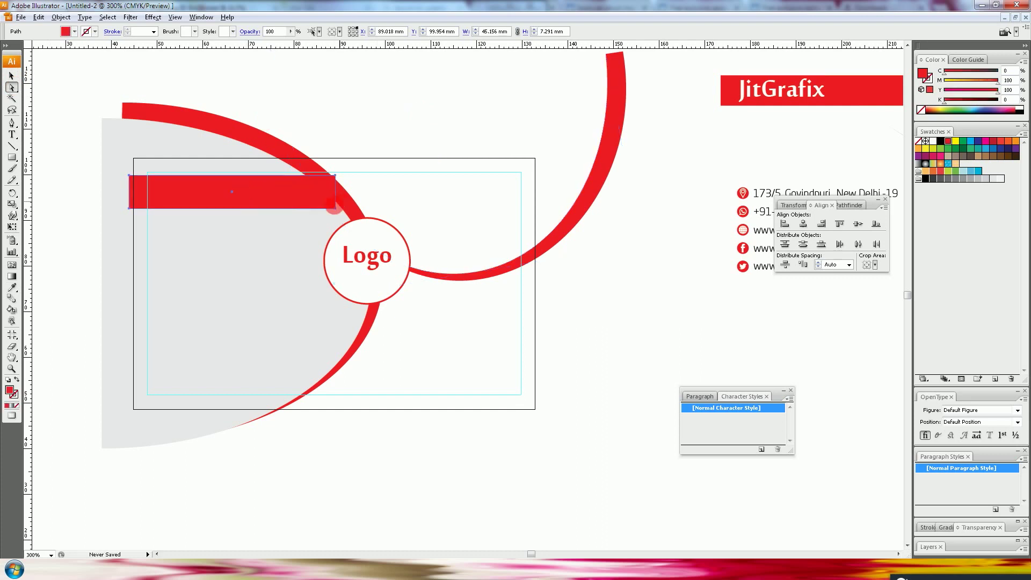
pyautogui.click(96, 185)
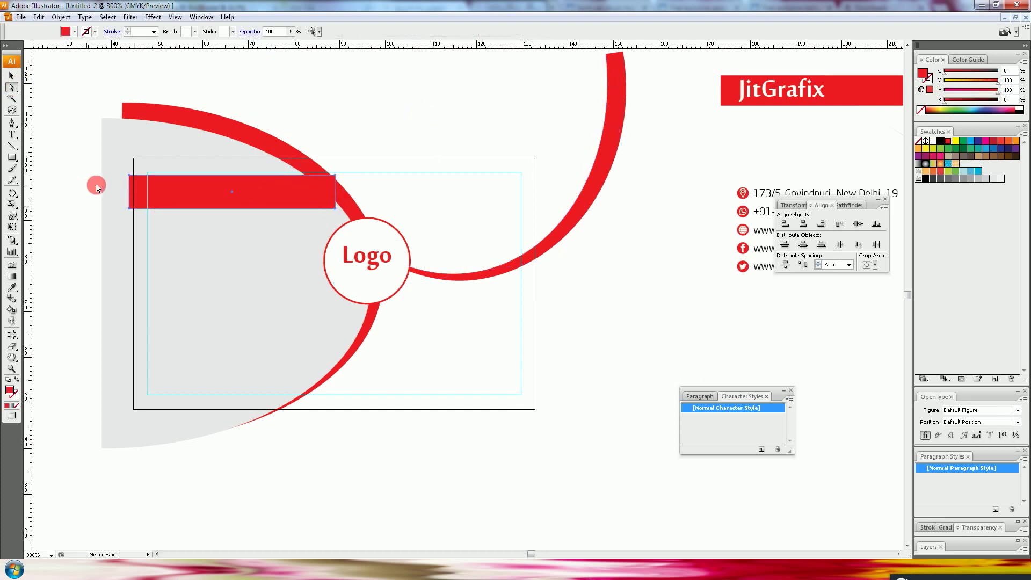
pyautogui.click(131, 176)
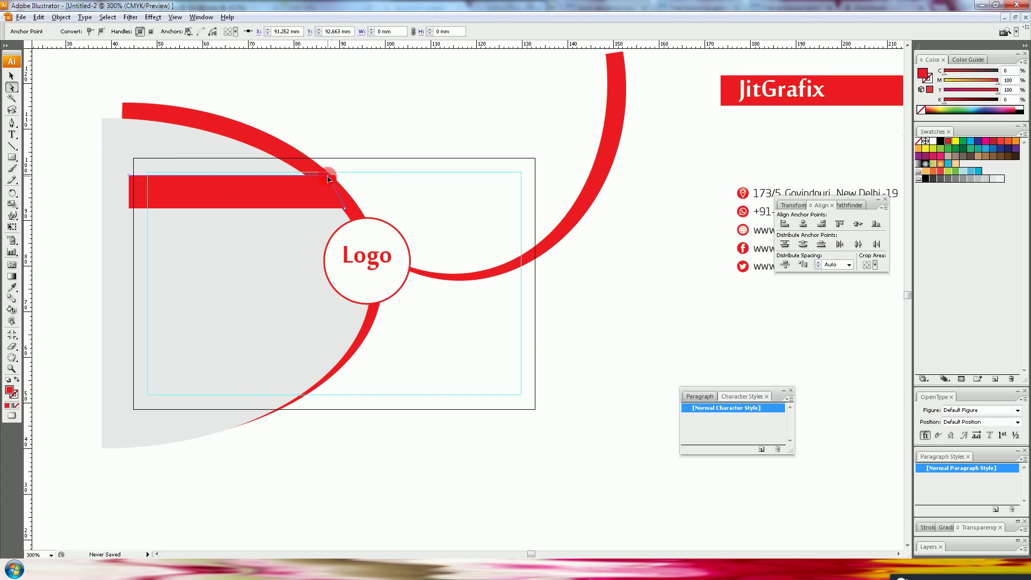
pyautogui.click(356, 119)
pyautogui.scroll(-1, 393, 166)
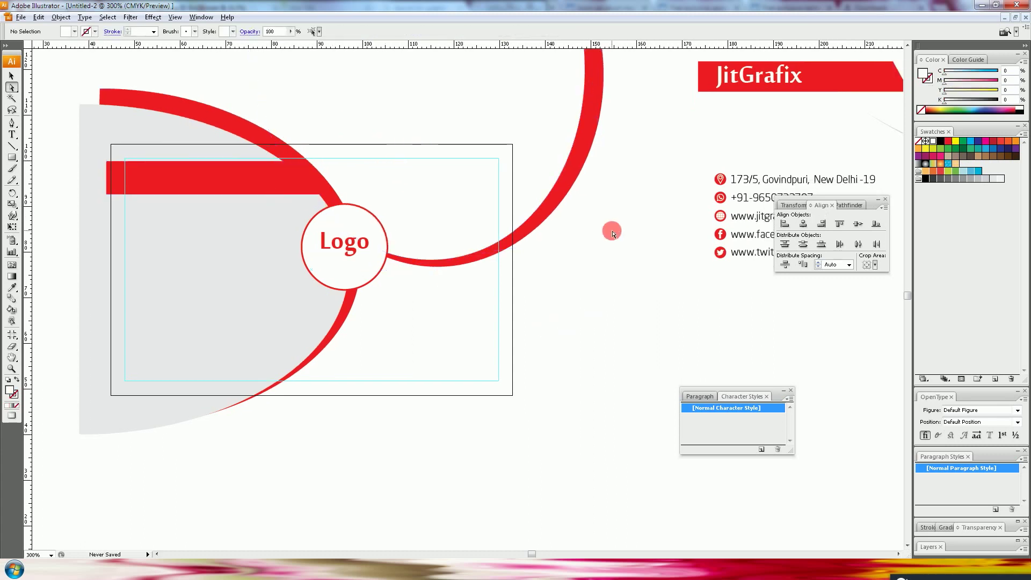
pyautogui.click(11, 77)
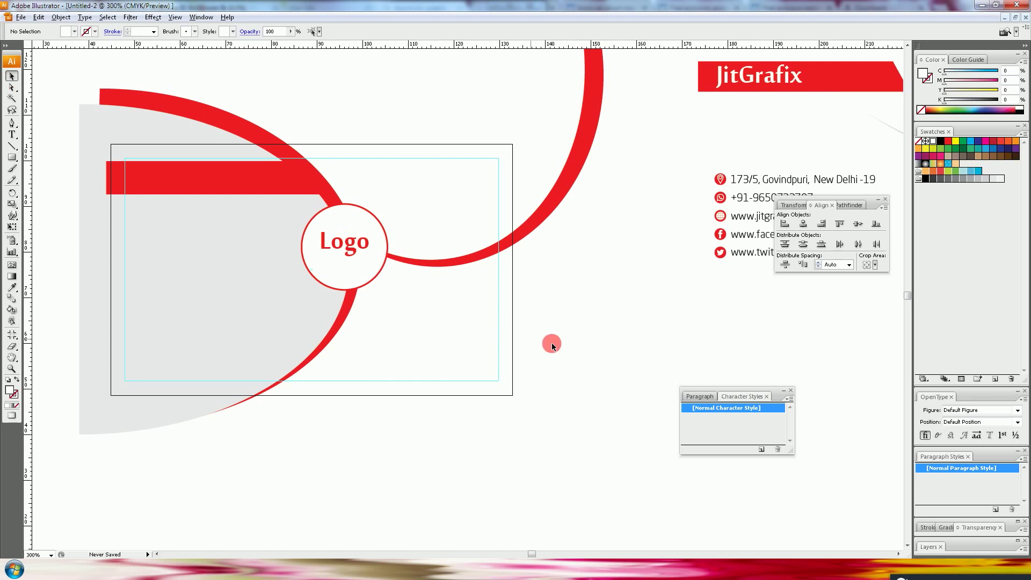
# - Move the white JitGrafix text onto the red bar and bring it to the front
pyautogui.click(735, 81)
pyautogui.moveTo(747, 80); pyautogui.dragTo(155, 186)
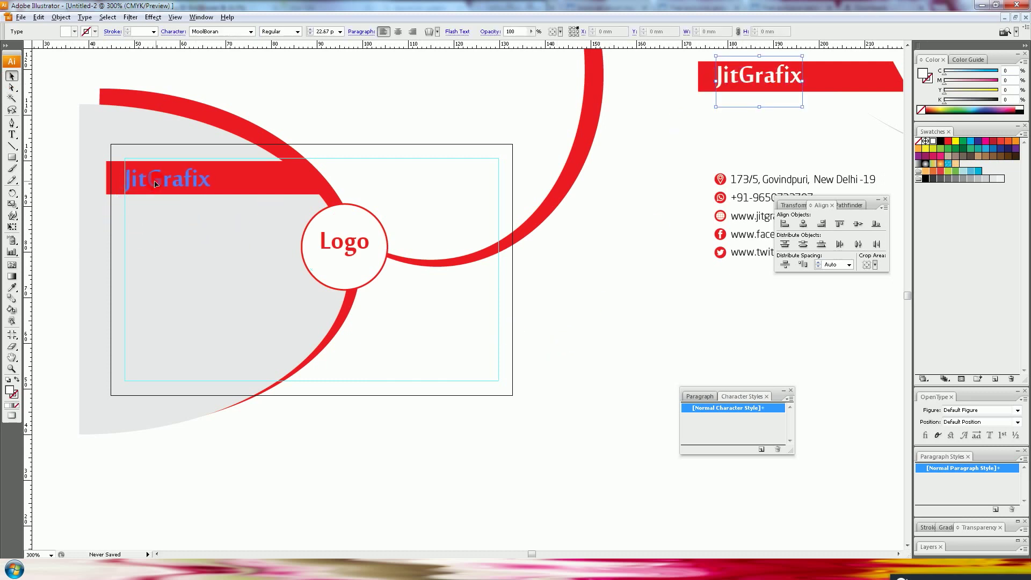
pyautogui.moveTo(156, 184); pyautogui.dragTo(111, 183)
pyautogui.click(242, 242)
pyautogui.click(75, 167)
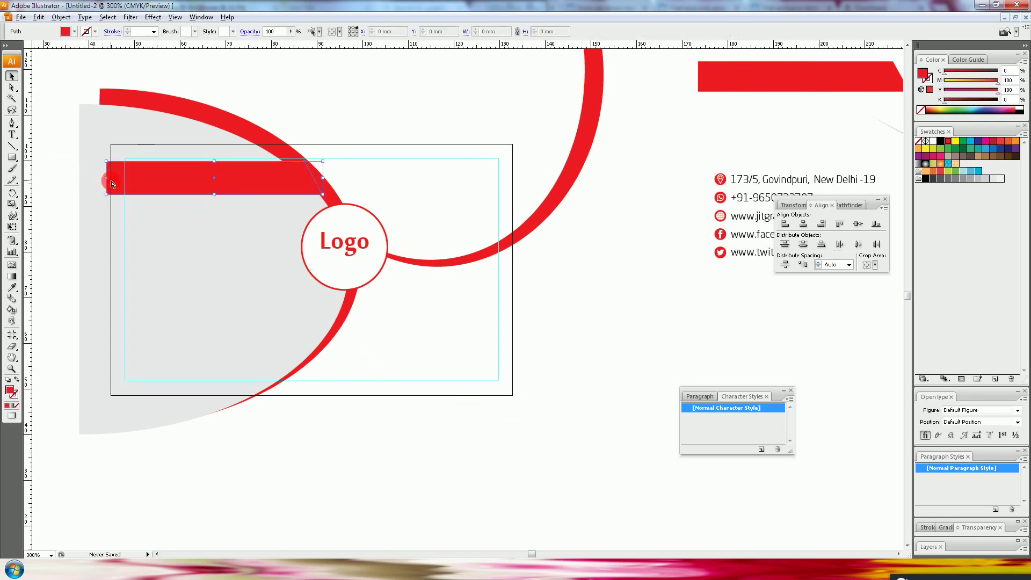
pyautogui.hotkey('ctrl', '7')
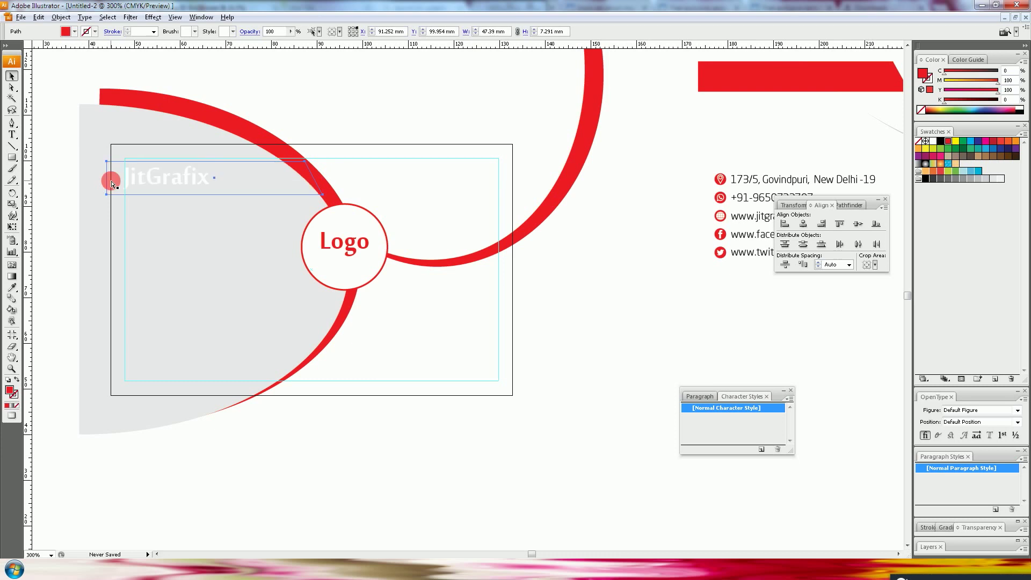
pyautogui.click(111, 184)
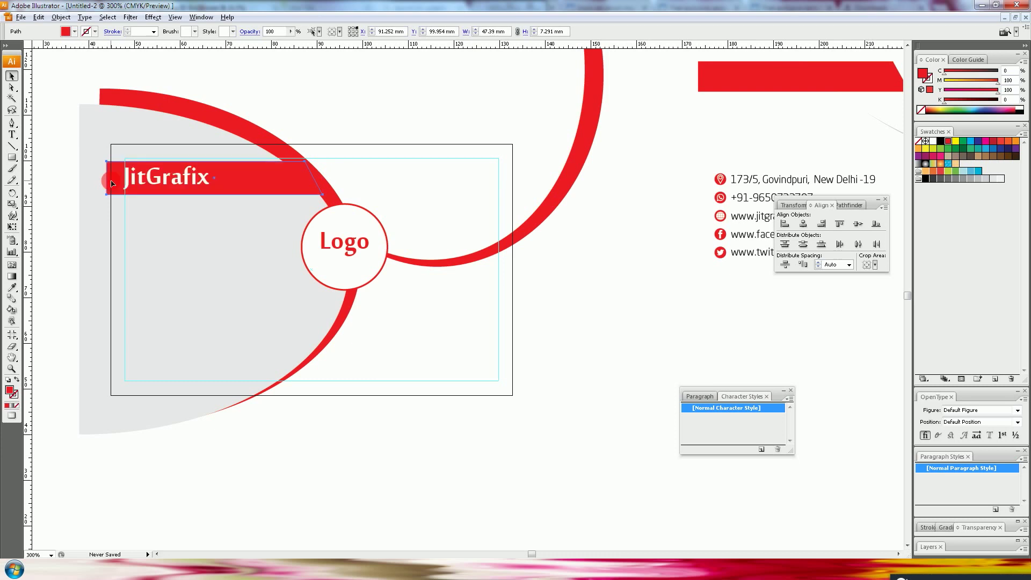
pyautogui.click(314, 99)
pyautogui.scroll(1, 582, 398)
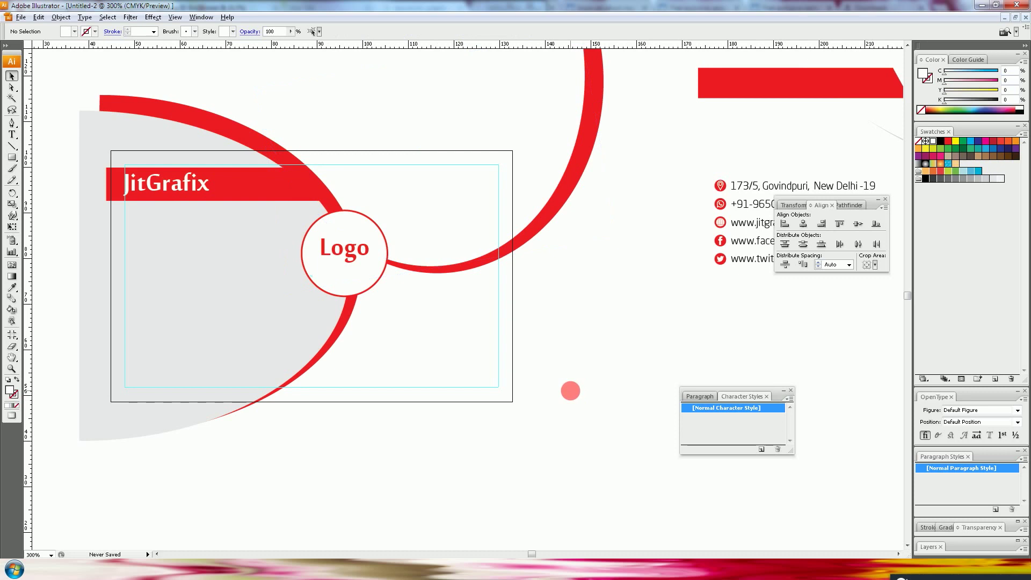
pyautogui.moveTo(712, 328)
pyautogui.mouseDown()
pyautogui.moveTo(713, 160)
pyautogui.moveTo(752, 173)
pyautogui.mouseUp()
# - Select the contact details block with its icons beside the card
pyautogui.moveTo(656, 212); pyautogui.dragTo(743, 263)
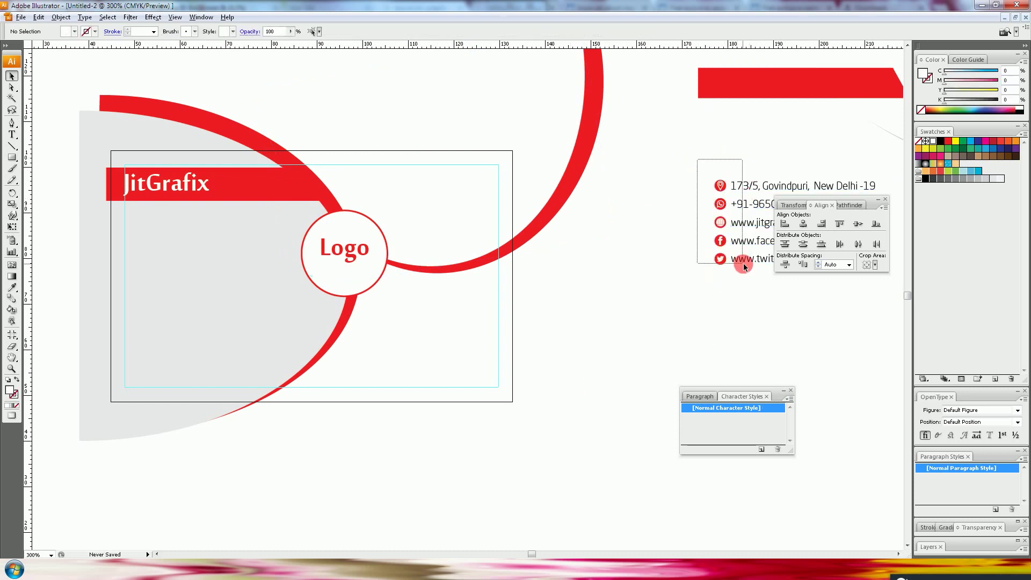
pyautogui.click(704, 299)
pyautogui.click(780, 289)
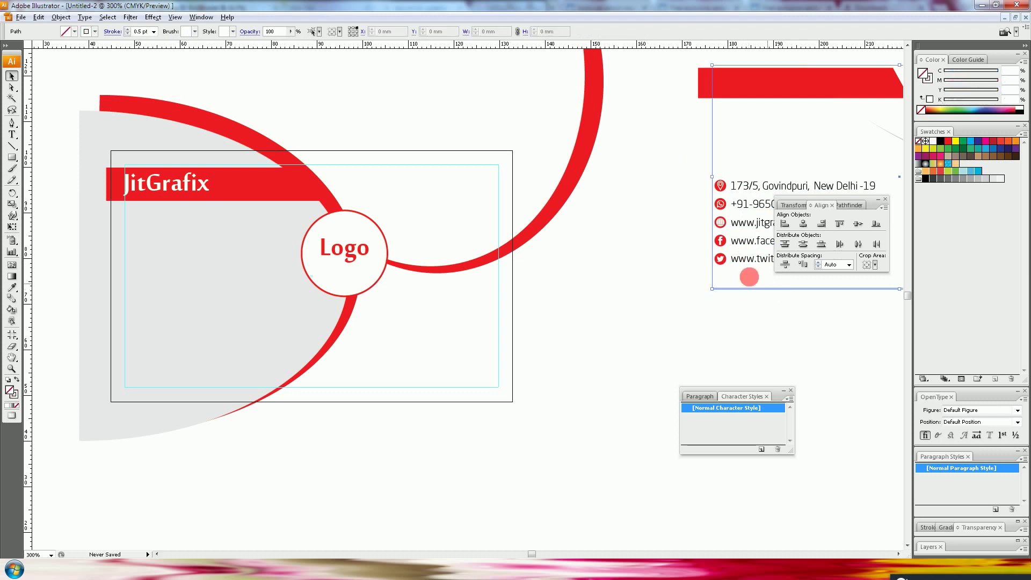
pyautogui.moveTo(727, 294); pyautogui.dragTo(315, 421)
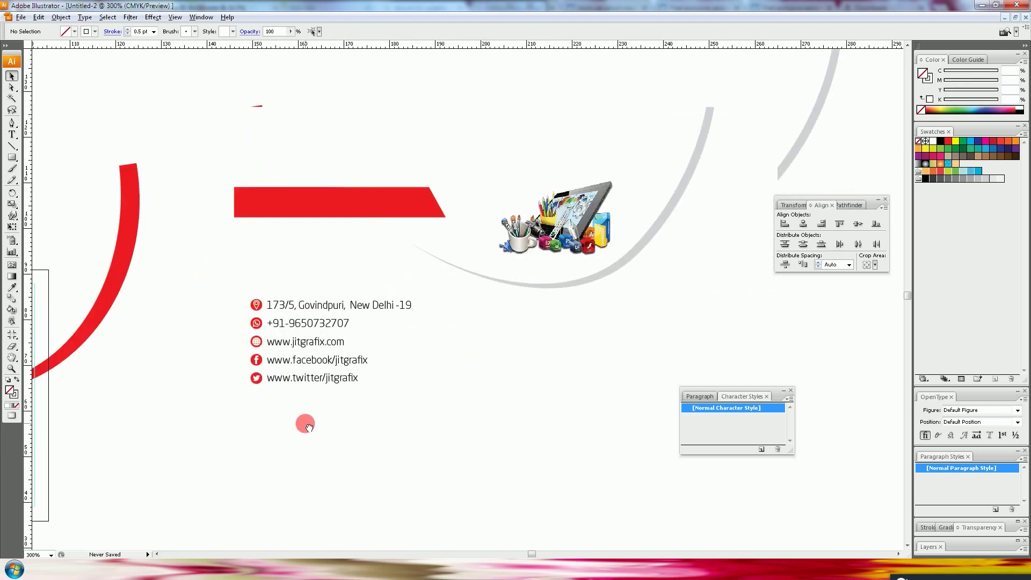
pyautogui.moveTo(253, 416)
pyautogui.mouseDown()
pyautogui.moveTo(460, 374)
pyautogui.moveTo(476, 384)
pyautogui.mouseUp()
pyautogui.click(473, 383)
pyautogui.moveTo(784, 334)
pyautogui.mouseDown()
pyautogui.moveTo(606, 376)
pyautogui.moveTo(679, 358)
pyautogui.mouseUp()
# - Drag the contact block into the card's lower left, undoing the stray move off the card
pyautogui.moveTo(678, 290); pyautogui.dragTo(223, 422)
pyautogui.moveTo(267, 473); pyautogui.dragTo(476, 447)
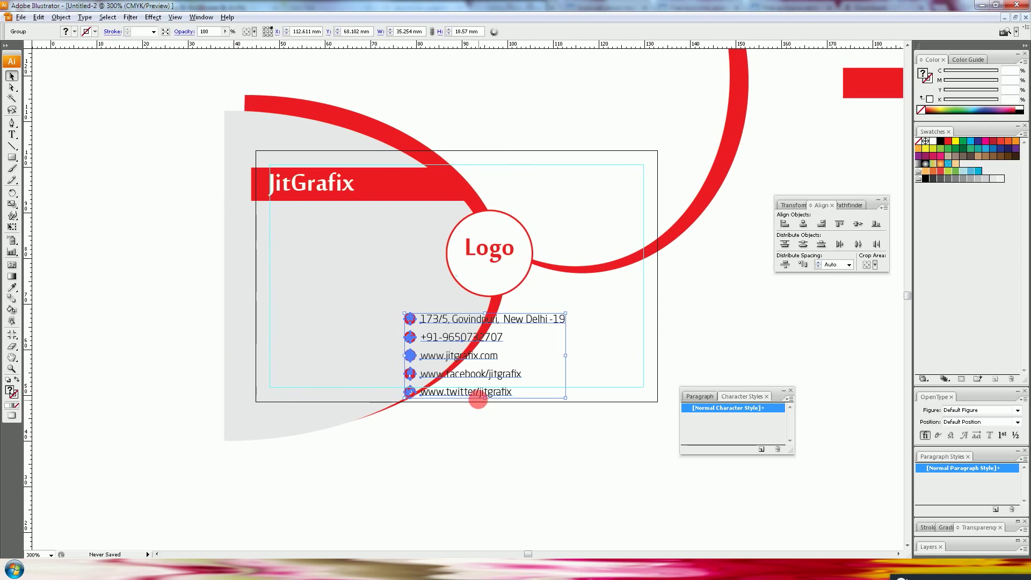
pyautogui.moveTo(472, 395); pyautogui.dragTo(337, 383)
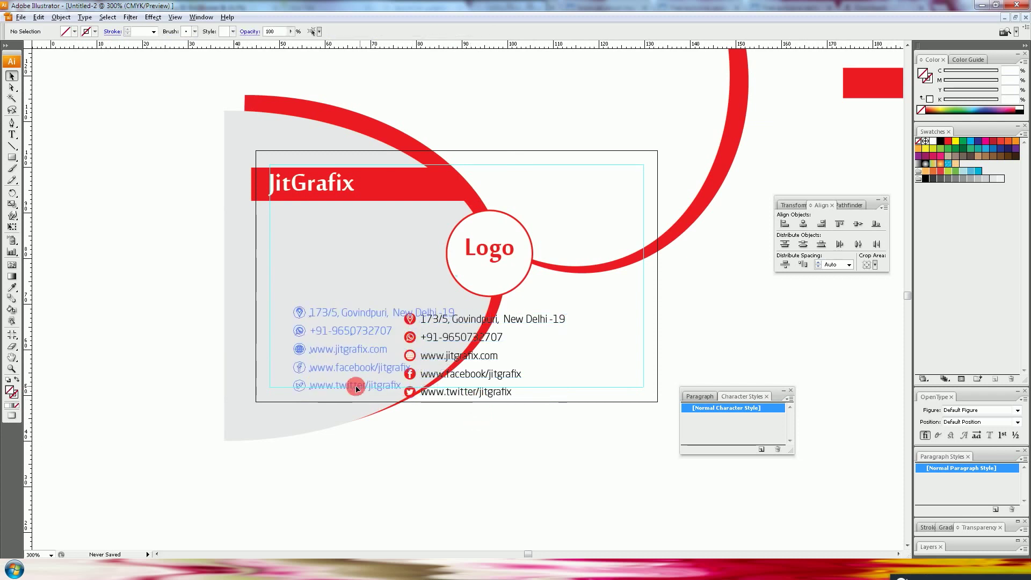
pyautogui.moveTo(337, 383); pyautogui.dragTo(337, 383)
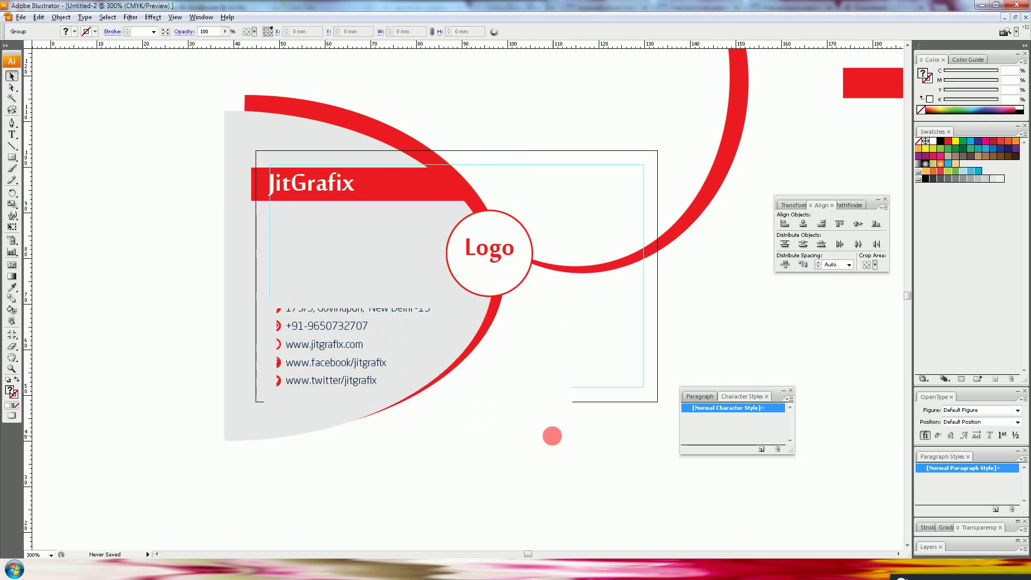
pyautogui.moveTo(551, 433); pyautogui.dragTo(545, 476)
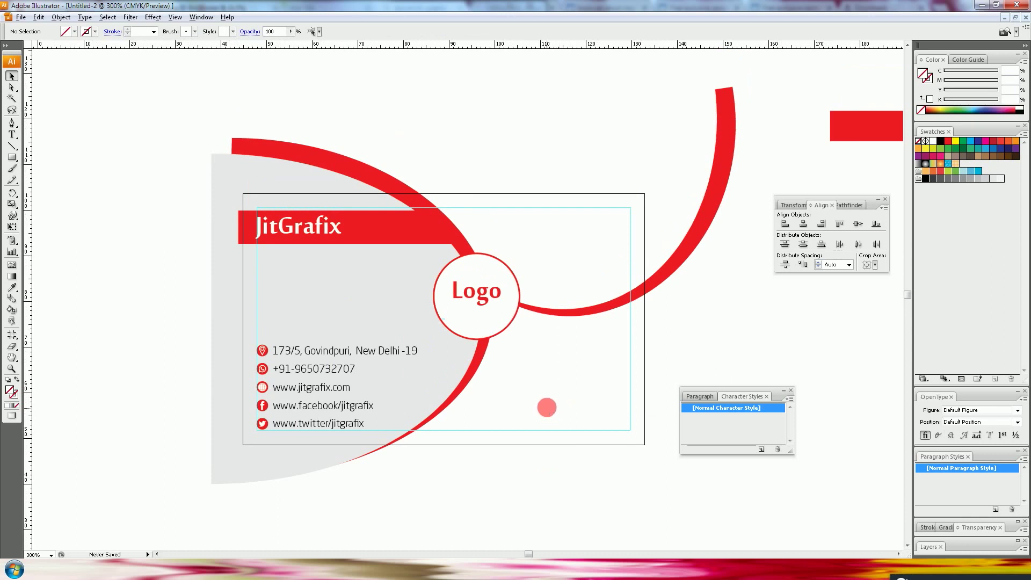
pyautogui.moveTo(329, 367); pyautogui.dragTo(137, 366)
pyautogui.click(154, 490)
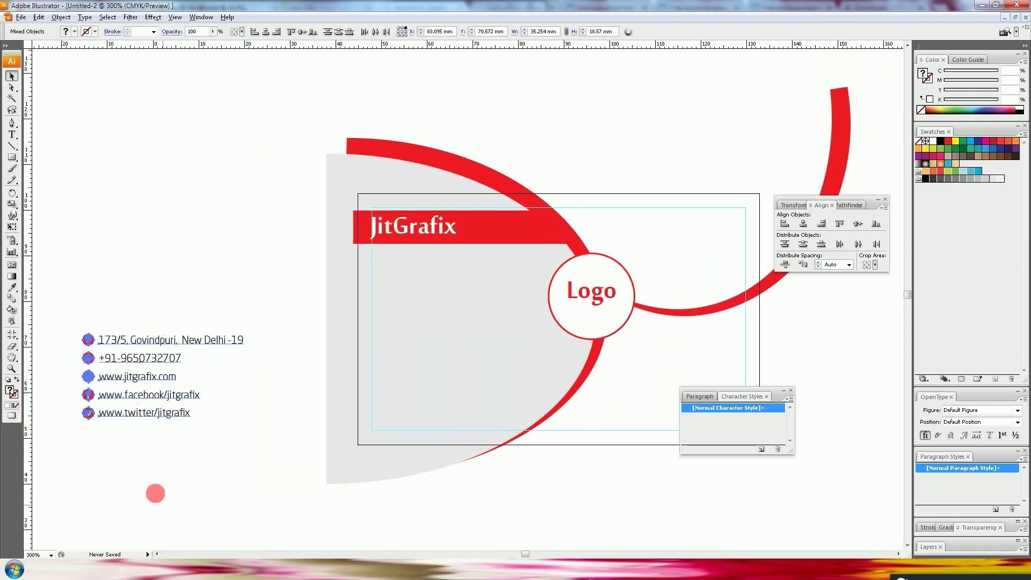
pyautogui.hotkey('ctrl', 'z')
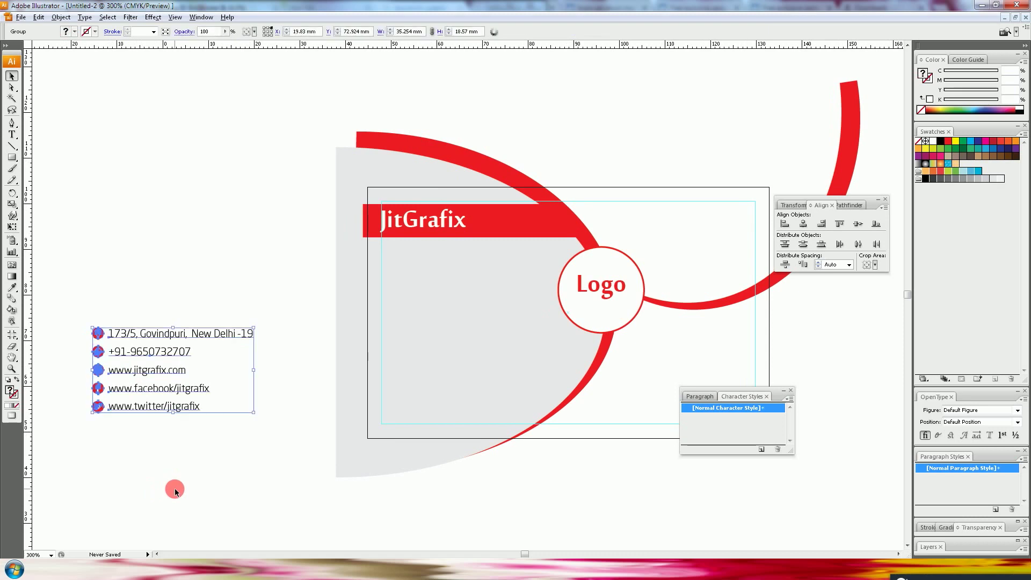
pyautogui.hotkey('ctrl', 'z')
pyautogui.click(492, 497)
pyautogui.hscroll(3, 492, 497)
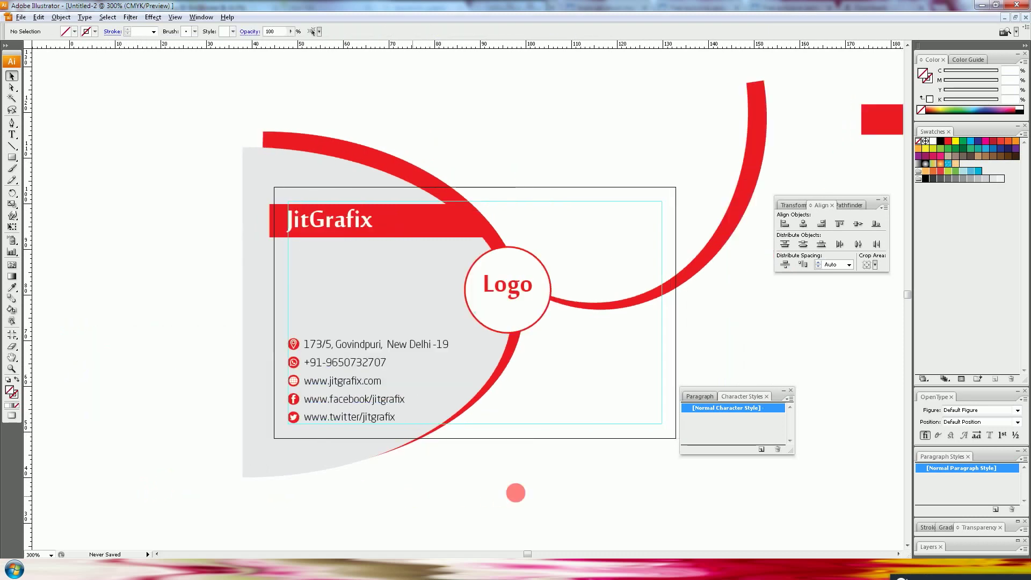
# - Drag the ds.png art image onto the card's upper right beside the Logo circle
pyautogui.moveTo(606, 433); pyautogui.dragTo(395, 455)
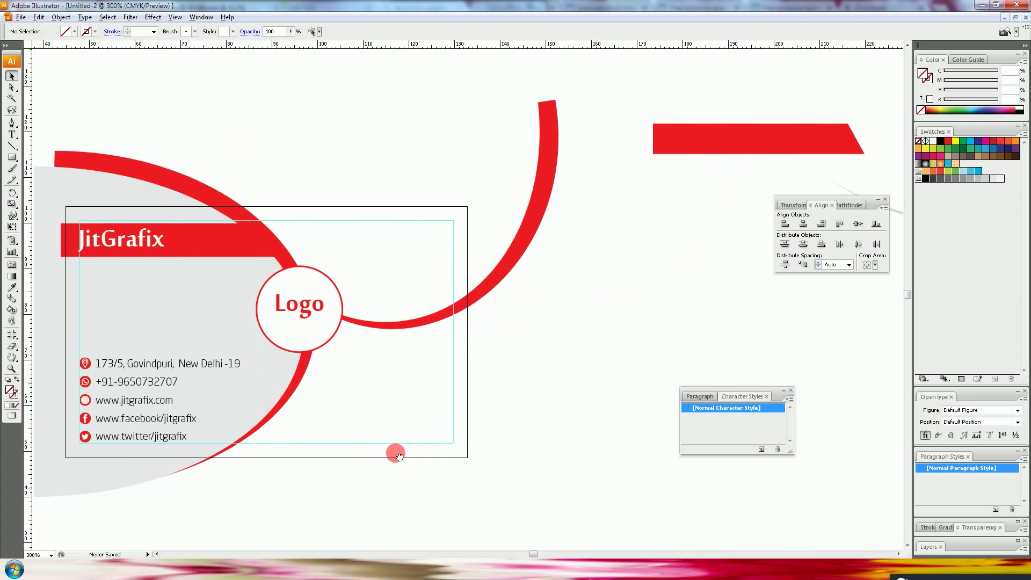
pyautogui.moveTo(511, 379); pyautogui.dragTo(331, 409)
pyautogui.click(646, 227)
pyautogui.moveTo(471, 409); pyautogui.dragTo(758, 381)
pyautogui.moveTo(877, 175); pyautogui.dragTo(297, 265)
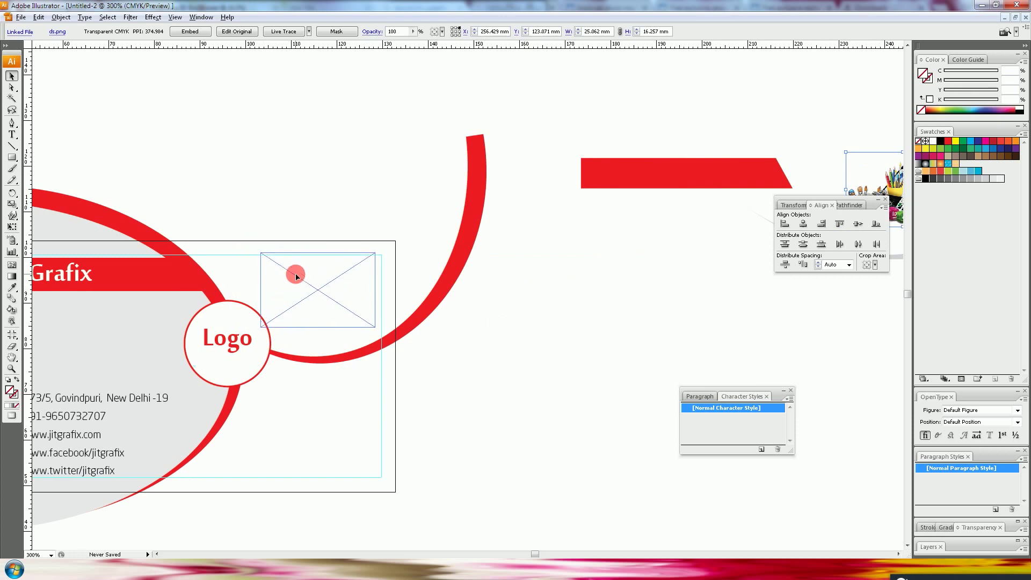
pyautogui.moveTo(297, 265); pyautogui.dragTo(295, 269)
pyautogui.moveTo(435, 420); pyautogui.dragTo(458, 427)
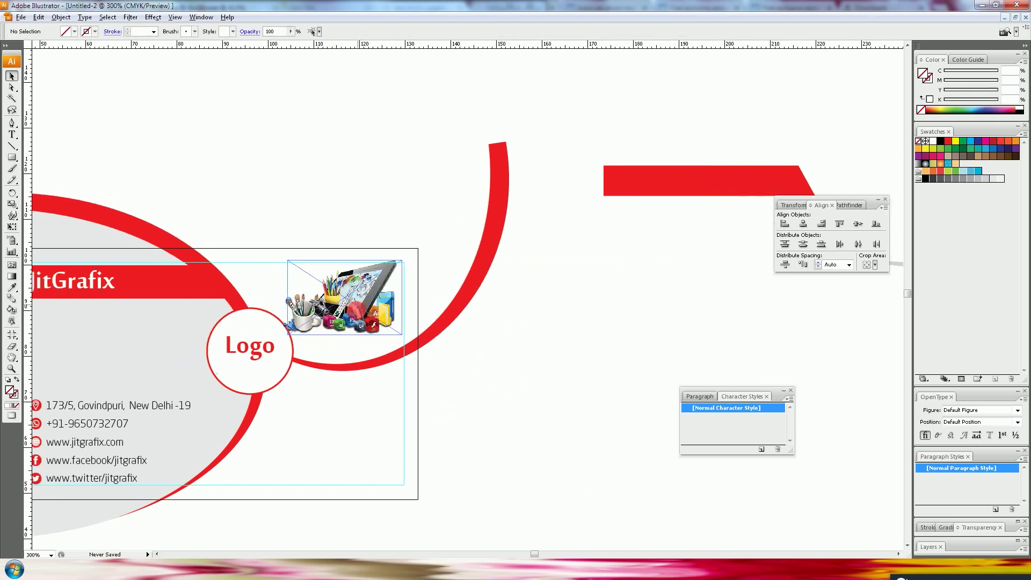
pyautogui.moveTo(444, 375); pyautogui.dragTo(453, 378)
pyautogui.click(458, 361)
pyautogui.moveTo(453, 432); pyautogui.dragTo(482, 429)
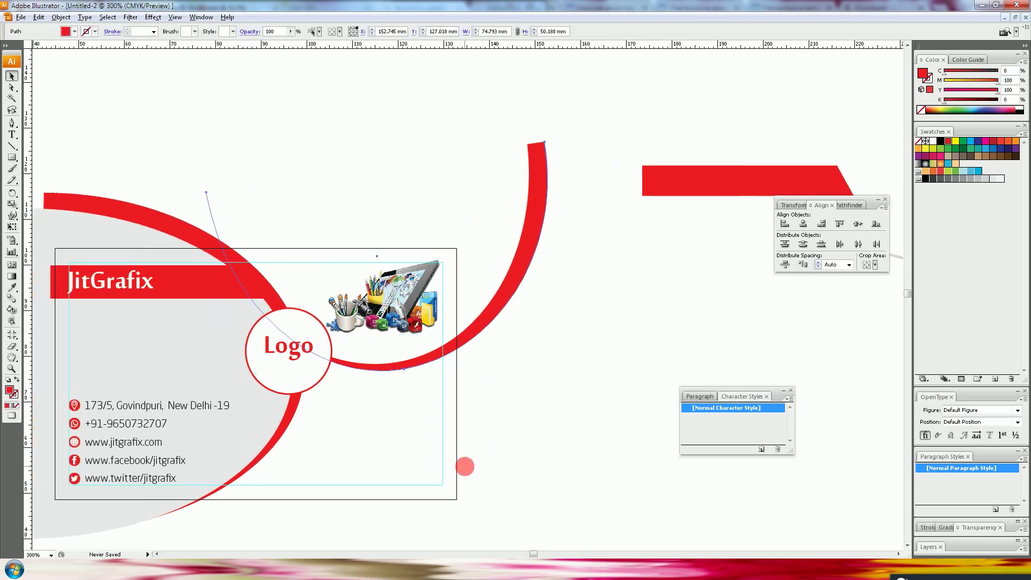
# - Give the upper arc a light gray colour sampled with the Eyedropper
pyautogui.press('i')
pyautogui.click(219, 357)
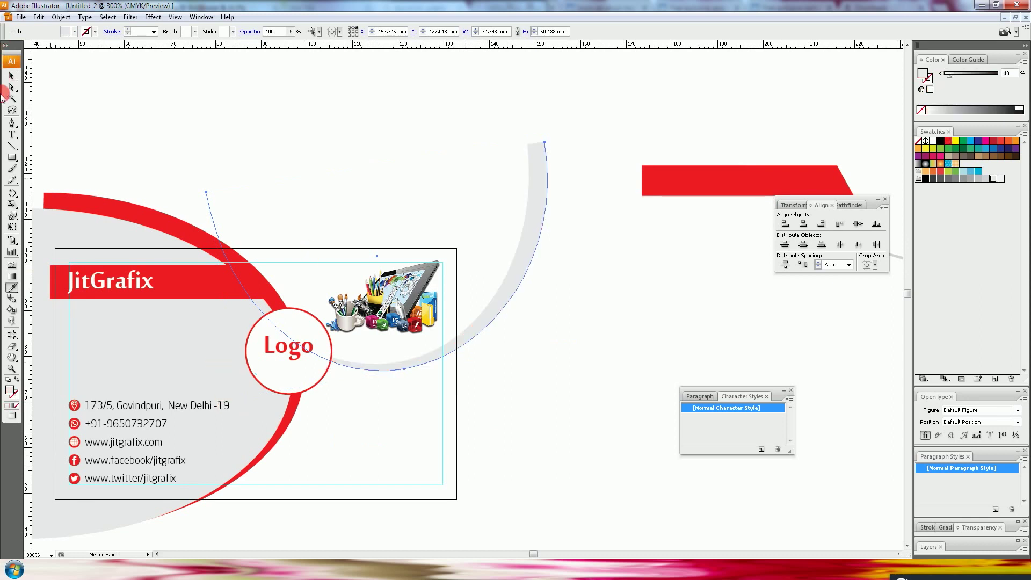
pyautogui.click(12, 78)
pyautogui.click(566, 427)
pyautogui.moveTo(475, 517); pyautogui.dragTo(392, 464)
# - Draw a rectangle over the card's lower right, send it to back, and fill it red
pyautogui.click(12, 158)
pyautogui.moveTo(177, 316); pyautogui.dragTo(220, 310)
pyautogui.moveTo(189, 242)
pyautogui.mouseDown()
pyautogui.moveTo(456, 465)
pyautogui.moveTo(415, 437)
pyautogui.mouseUp()
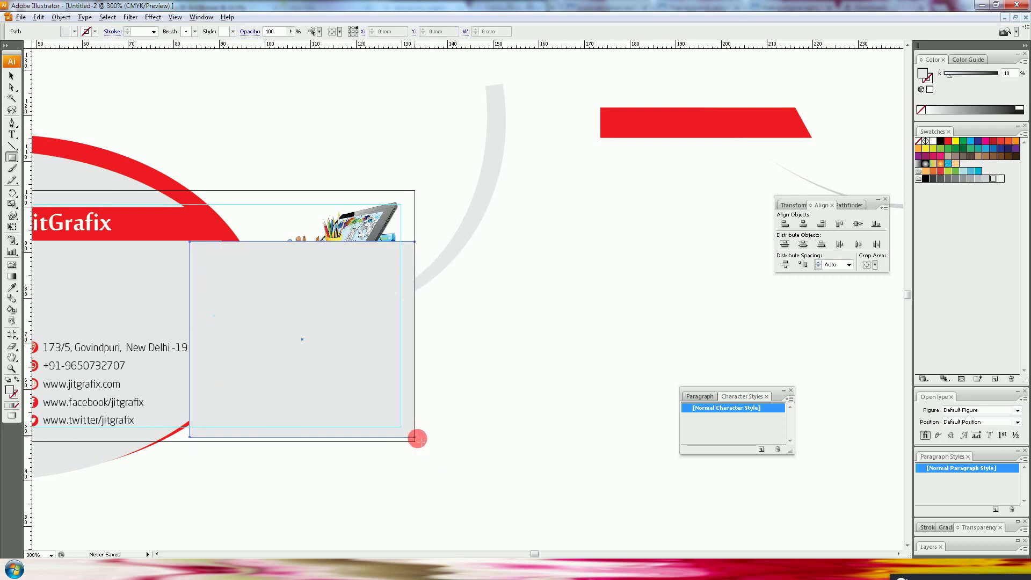
pyautogui.click(16, 88)
pyautogui.moveTo(255, 433); pyautogui.dragTo(317, 456)
pyautogui.moveTo(252, 460); pyautogui.dragTo(216, 463)
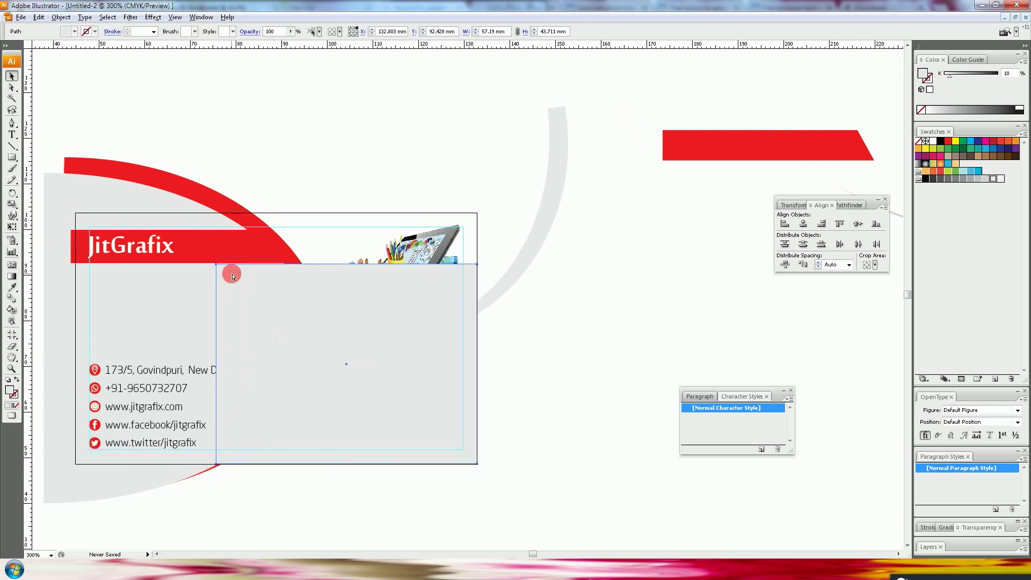
pyautogui.hotkey('ctrl', 'shift', '[')
pyautogui.press('i')
pyautogui.click(170, 154)
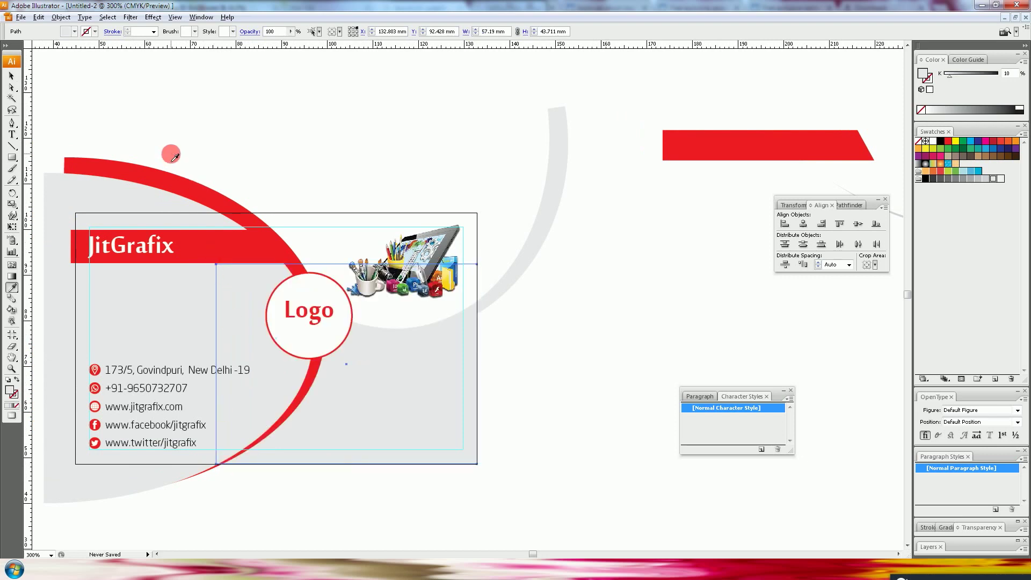
pyautogui.click(8, 82)
pyautogui.click(308, 108)
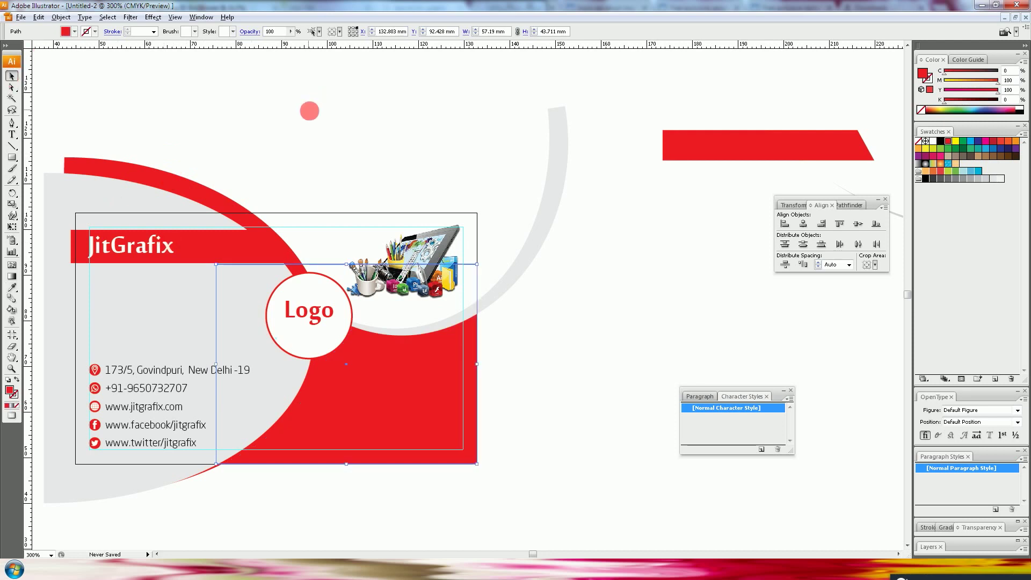
pyautogui.moveTo(688, 322); pyautogui.dragTo(639, 323)
pyautogui.moveTo(534, 333); pyautogui.dragTo(654, 306)
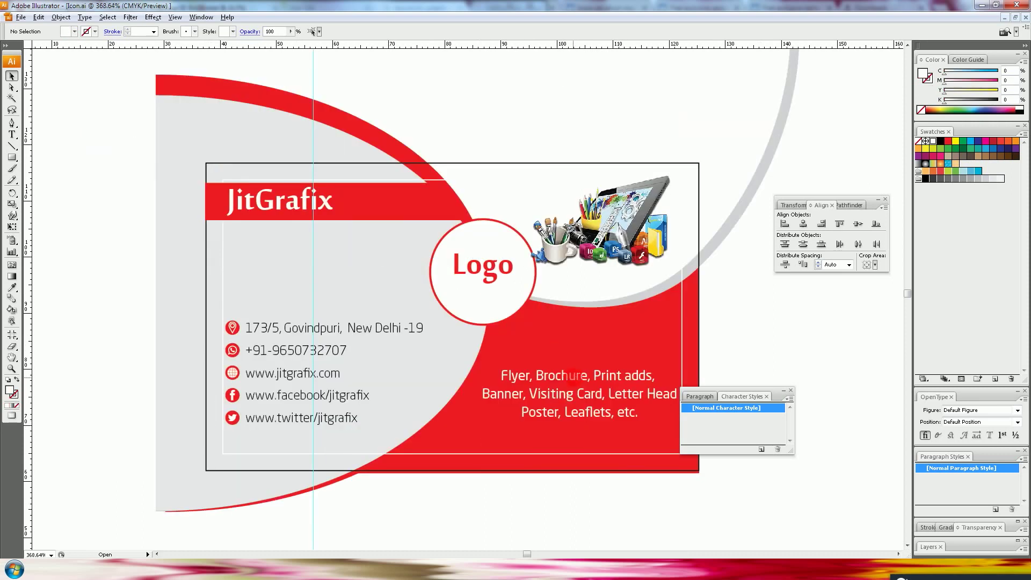
pyautogui.click(572, 379)
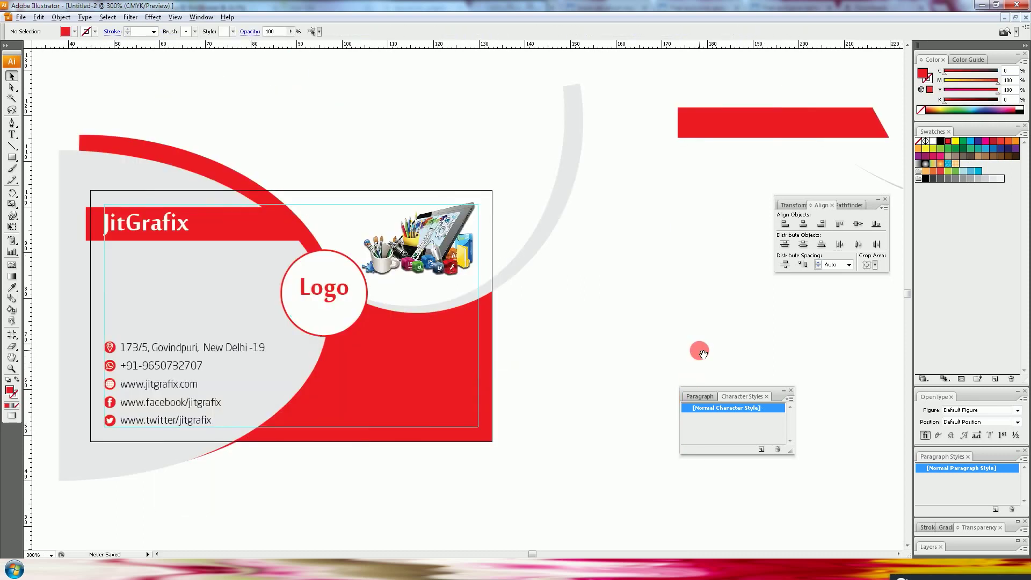
pyautogui.moveTo(698, 352); pyautogui.dragTo(552, 368)
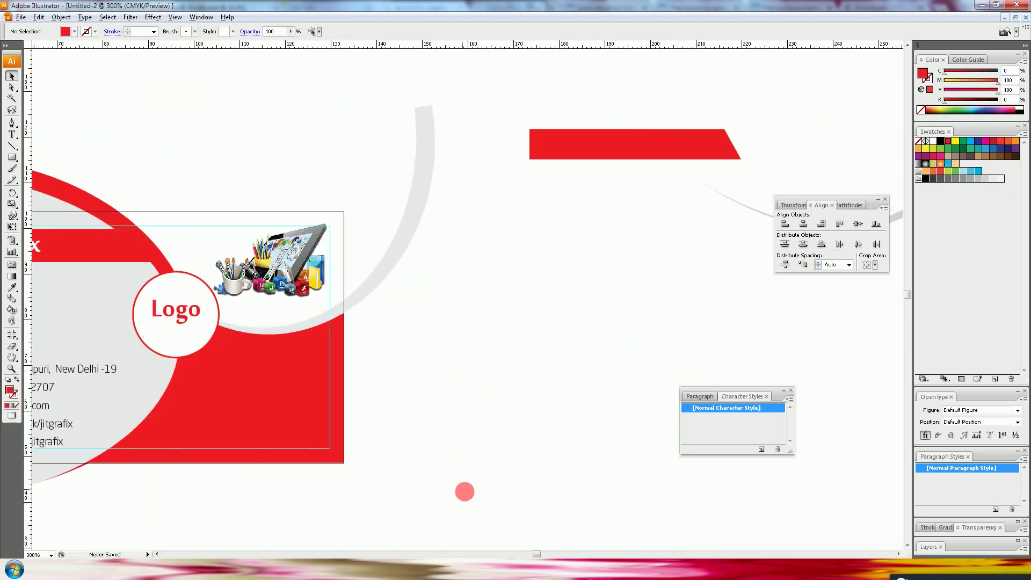
pyautogui.moveTo(464, 491); pyautogui.dragTo(449, 481)
pyautogui.hotkey('ctrl', 'v')
pyautogui.hotkey('ctrl', 'f')
pyautogui.moveTo(453, 411); pyautogui.dragTo(568, 417)
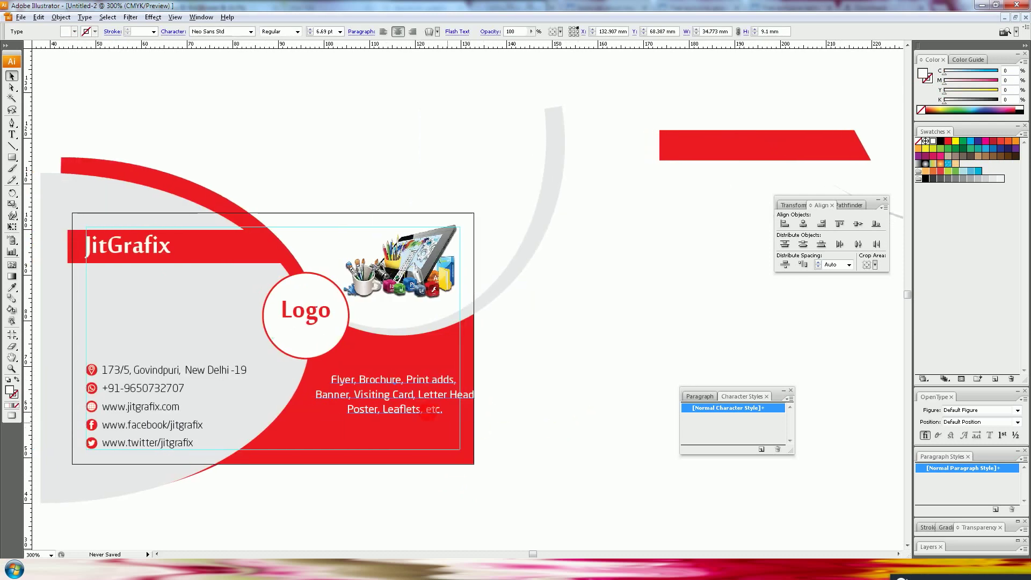
pyautogui.moveTo(421, 397); pyautogui.dragTo(398, 410)
pyautogui.click(525, 422)
pyautogui.click(603, 421)
pyautogui.click(712, 131)
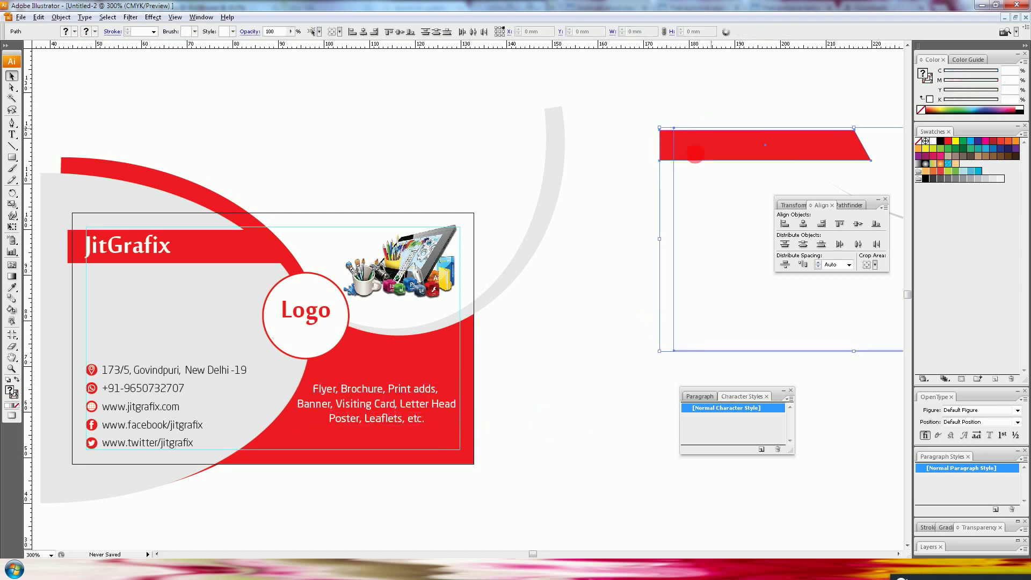
pyautogui.moveTo(686, 150)
pyautogui.mouseDown()
pyautogui.moveTo(695, 170)
pyautogui.moveTo(399, 331)
pyautogui.moveTo(607, 281)
pyautogui.mouseUp()
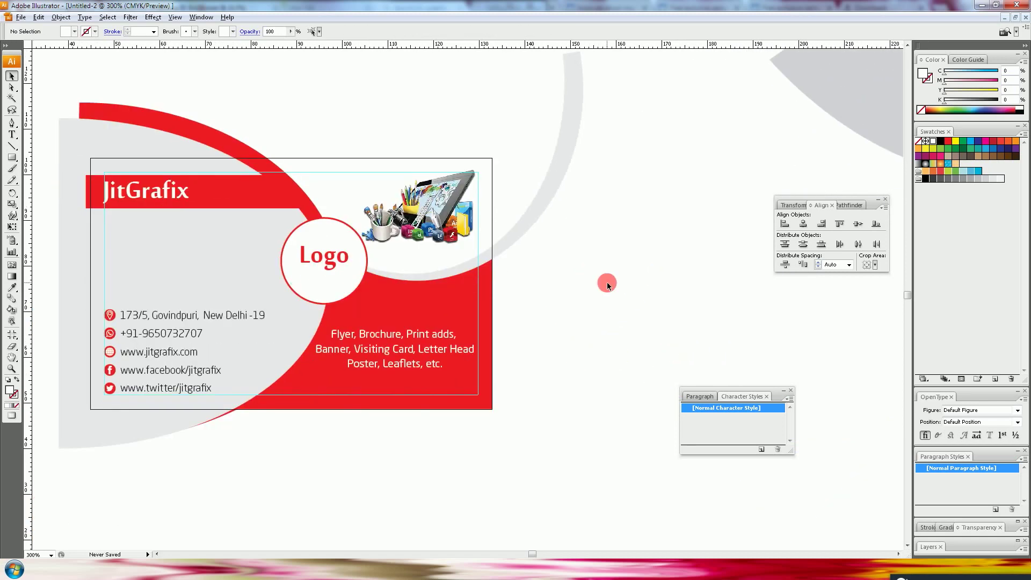
pyautogui.click(320, 246)
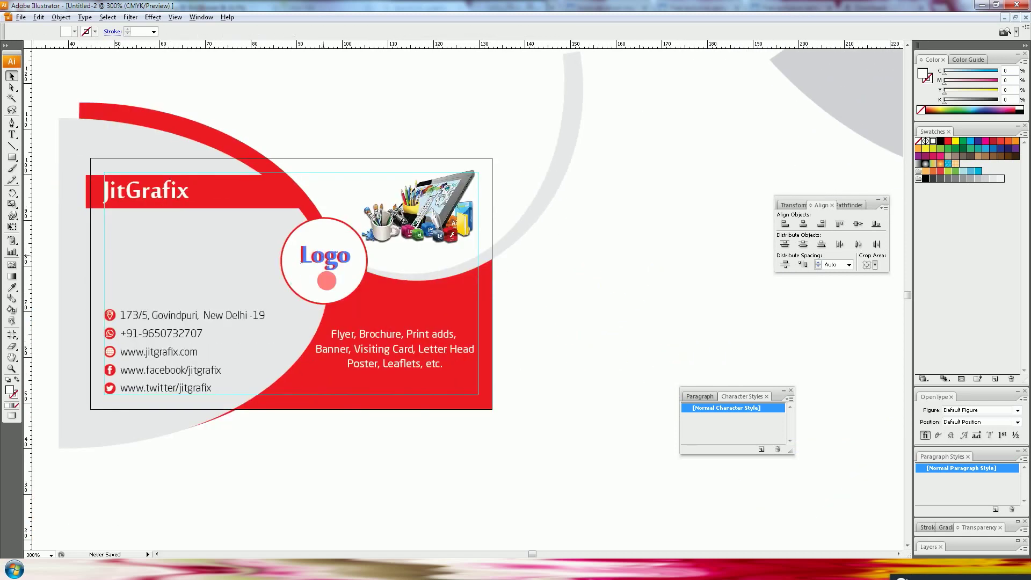
# - Nudge the Logo circle and its text slightly right, then check the services text
pyautogui.moveTo(326, 288)
pyautogui.mouseDown()
pyautogui.moveTo(338, 275)
pyautogui.moveTo(332, 263)
pyautogui.mouseUp()
pyautogui.click(605, 267)
pyautogui.click(363, 280)
pyautogui.click(575, 267)
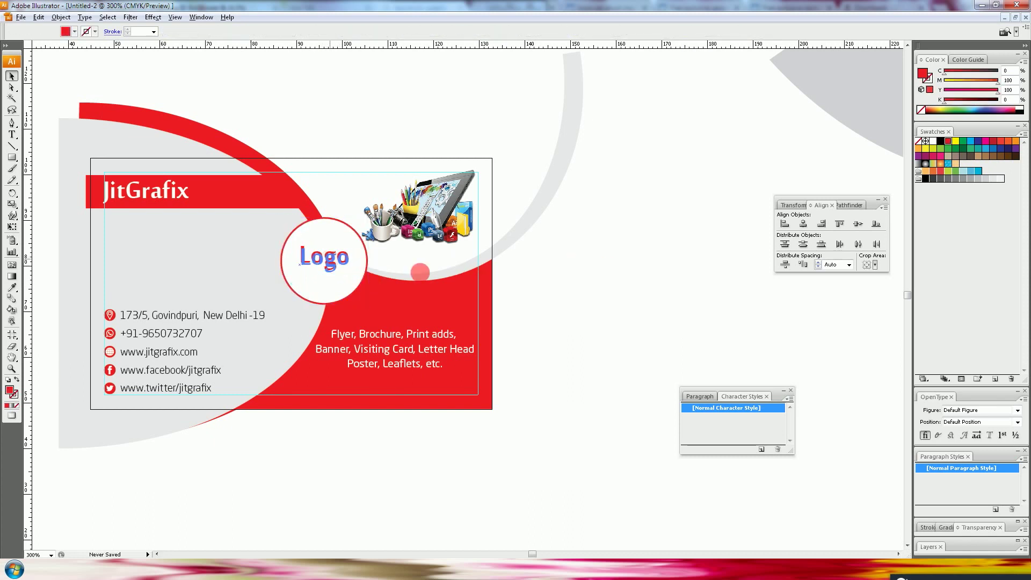
pyautogui.click(607, 295)
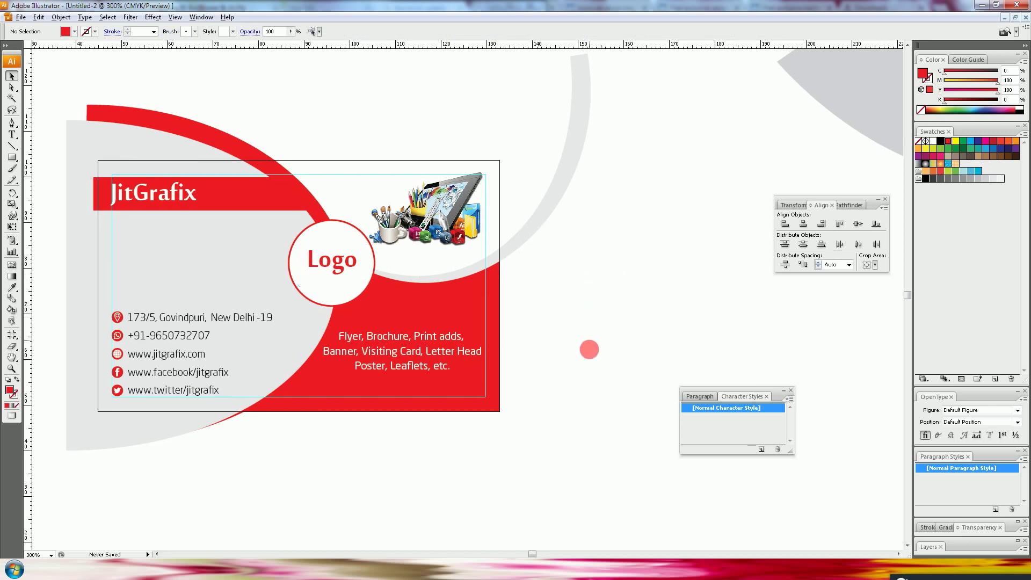
pyautogui.scroll(-1, 589, 336)
pyautogui.click(438, 340)
pyautogui.click(626, 326)
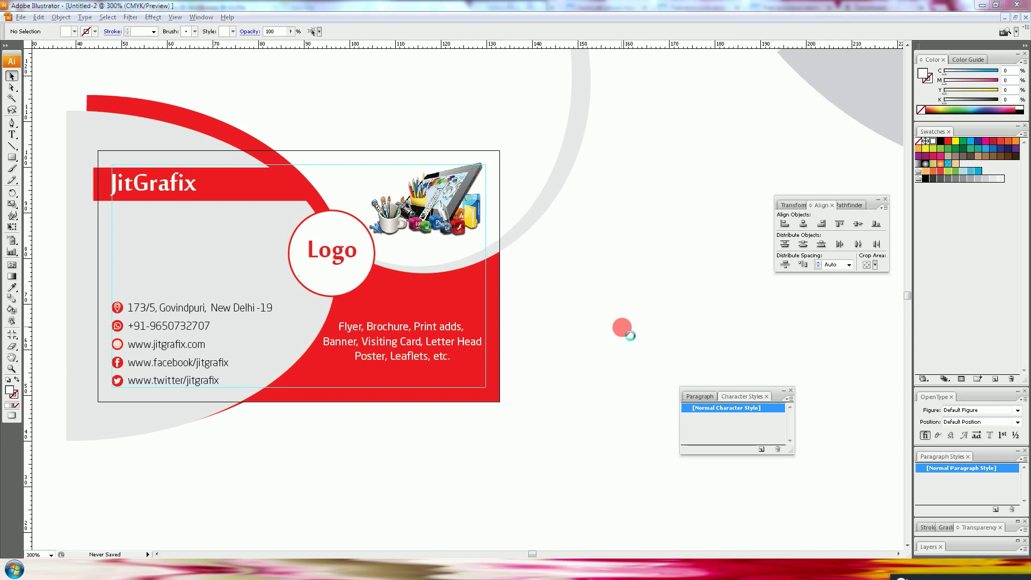
# - Save the card as visiting card.ai, accepting the Illustrator CS3 options
pyautogui.hotkey('ctrl', 's')
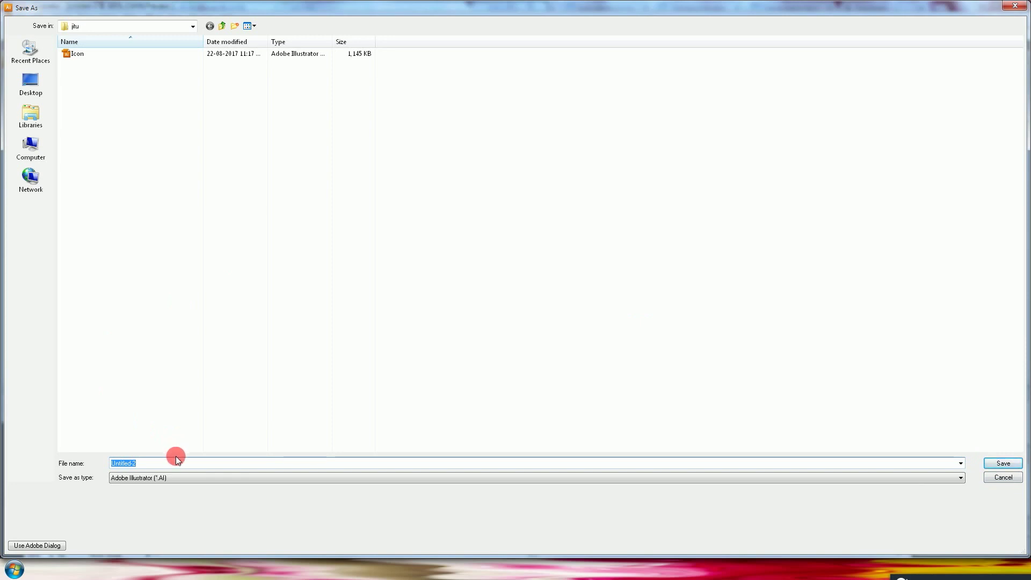
pyautogui.write('visiting card.ai')
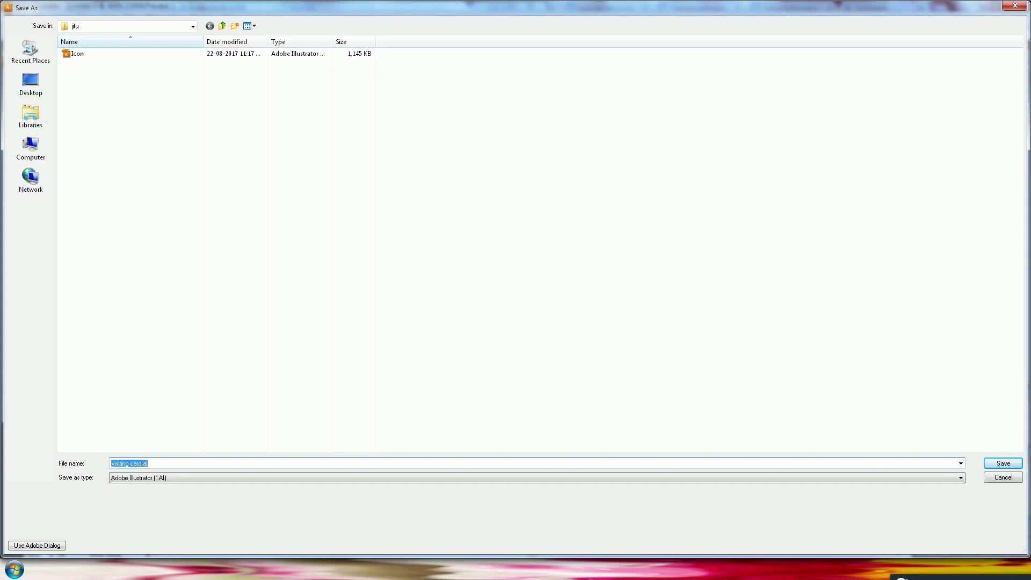
pyautogui.press('Escape')
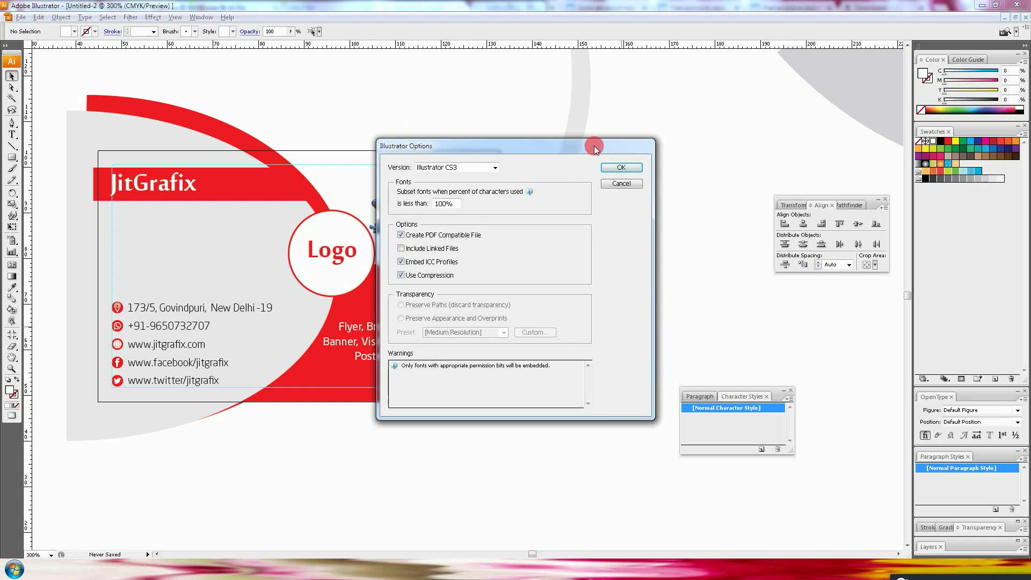
pyautogui.click(624, 167)
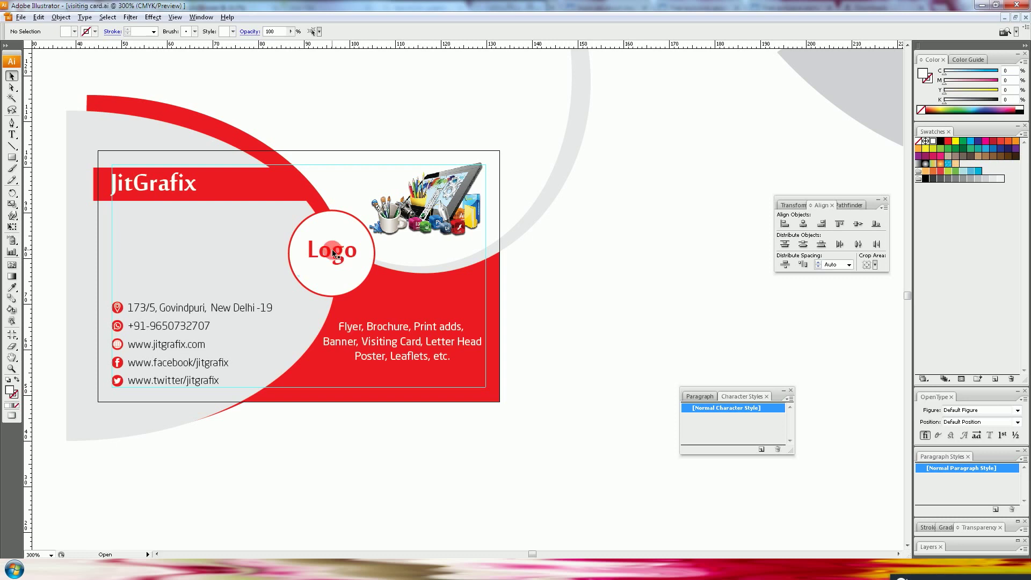
# - Scale the Logo circle down to about 18 mm across, leaving its text in place
pyautogui.click(333, 262)
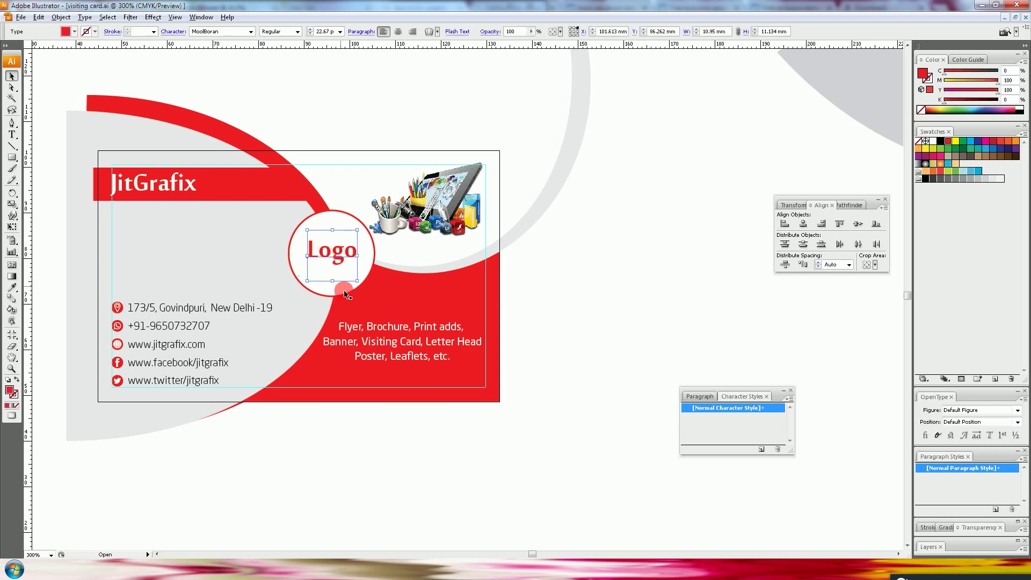
pyautogui.click(372, 271)
pyautogui.click(319, 290)
pyautogui.click(333, 297)
pyautogui.moveTo(339, 306); pyautogui.dragTo(339, 294)
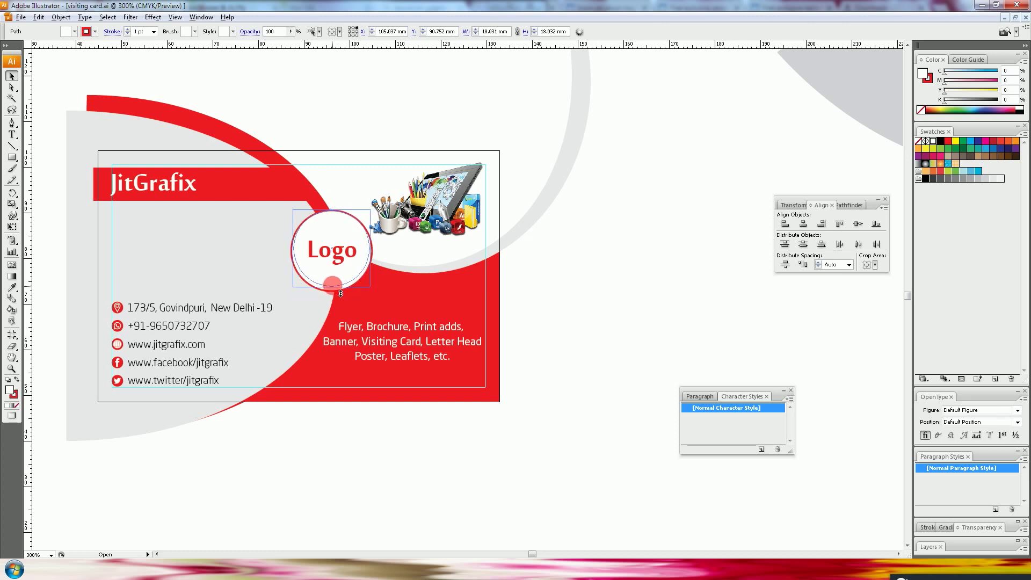
pyautogui.click(340, 255)
pyautogui.click(548, 260)
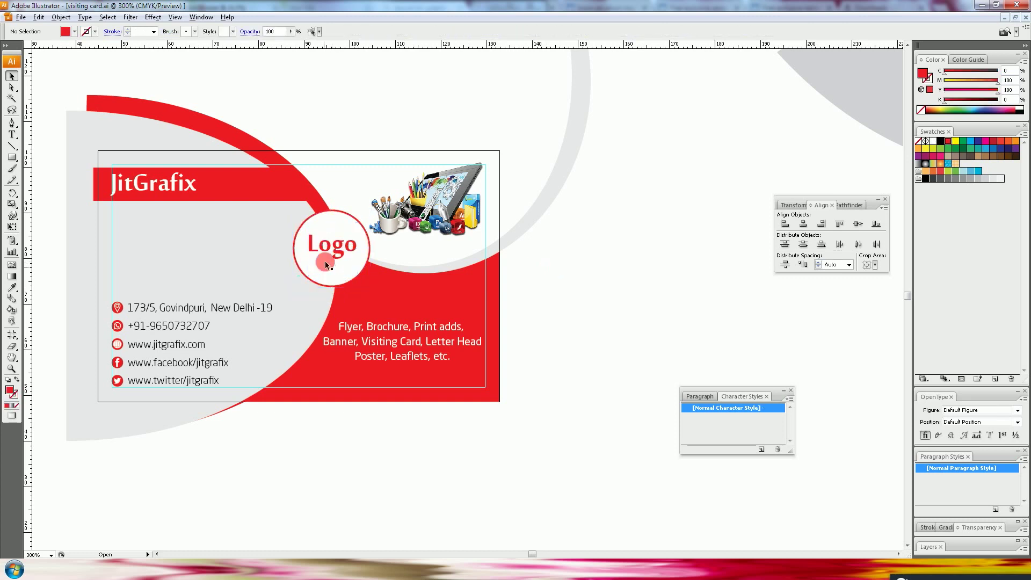
pyautogui.click(386, 263)
pyautogui.moveTo(553, 271); pyautogui.dragTo(489, 276)
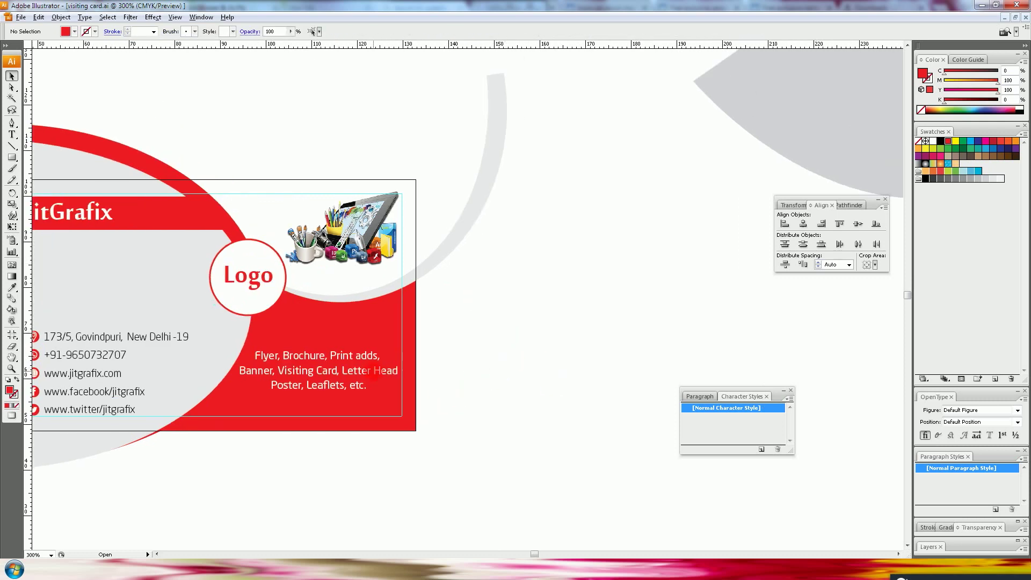
pyautogui.moveTo(585, 341); pyautogui.dragTo(594, 350)
pyautogui.hscroll(-3, 491, 405)
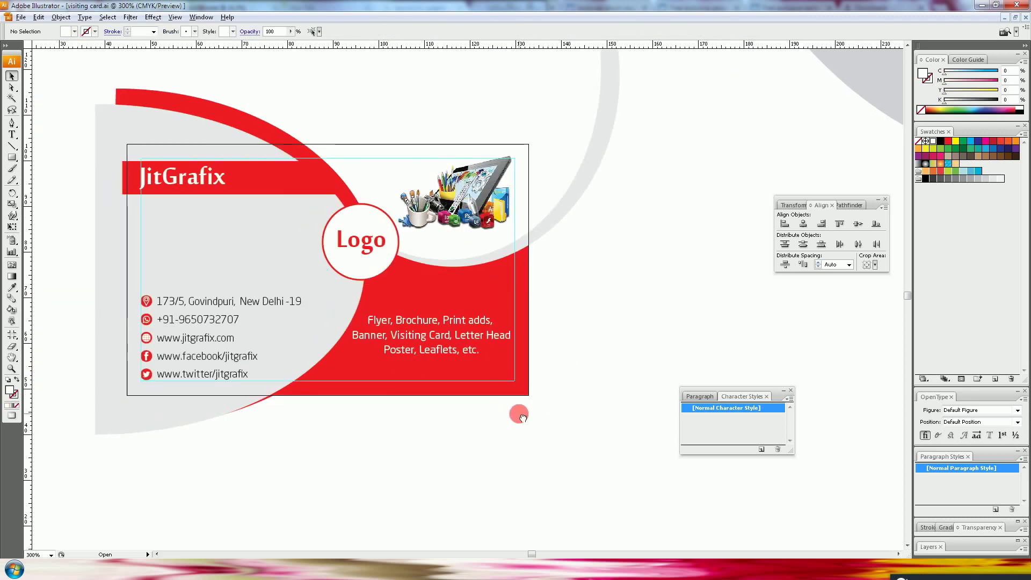
# - Raise the contact block and draw a thin rectangle along the card's bottom edge
pyautogui.moveTo(179, 317); pyautogui.dragTo(173, 299)
pyautogui.click(271, 450)
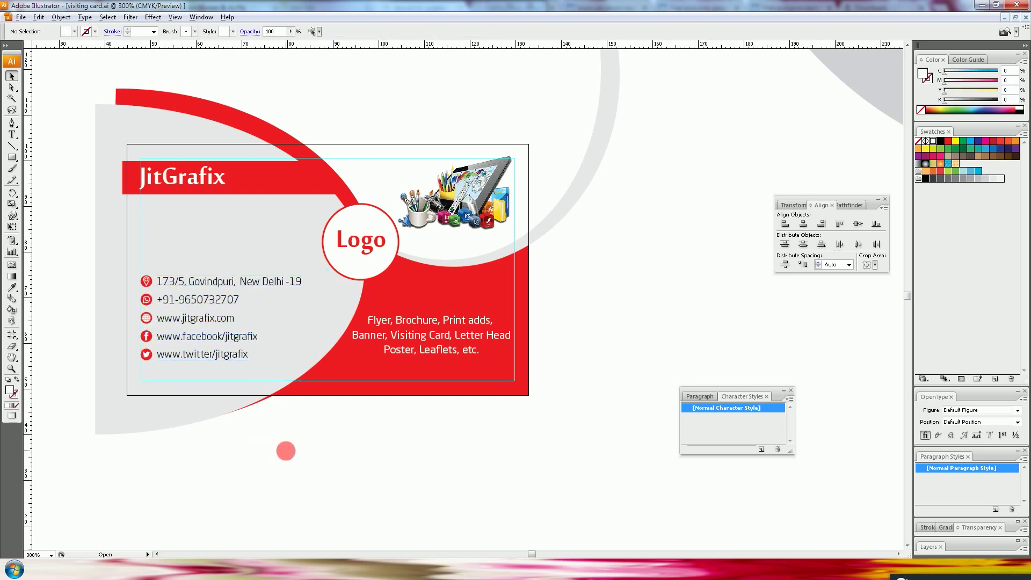
pyautogui.click(13, 157)
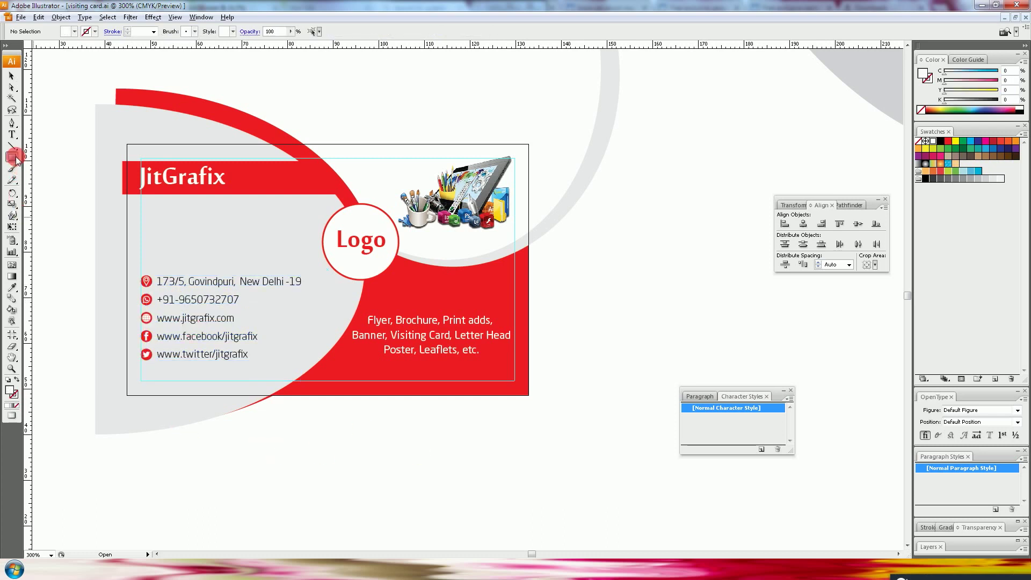
pyautogui.moveTo(289, 369); pyautogui.dragTo(532, 397)
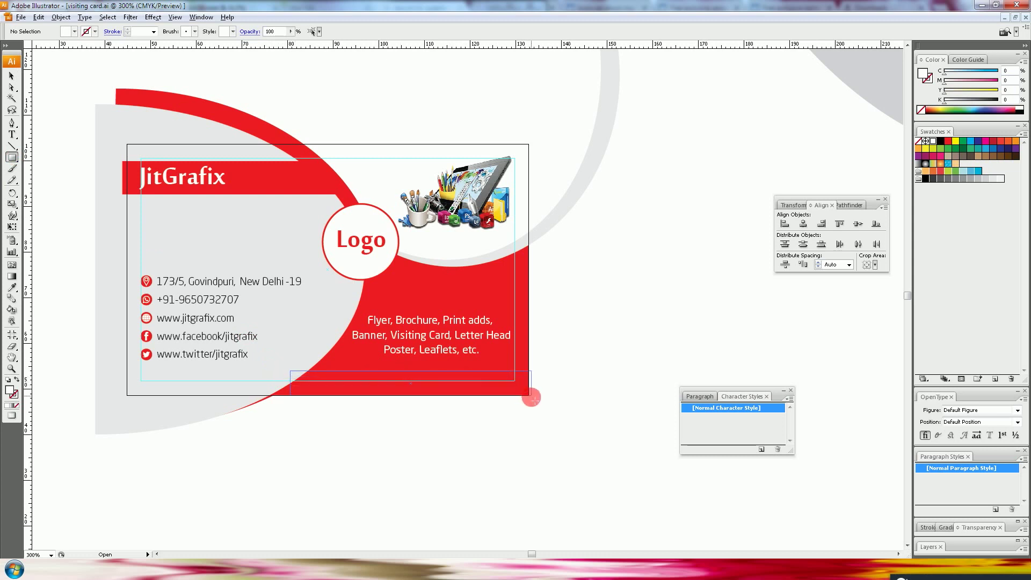
pyautogui.moveTo(531, 398); pyautogui.dragTo(531, 397)
# - Fill the bottom rectangle light grey, send it backward, then delete it
pyautogui.press('i')
pyautogui.click(498, 254)
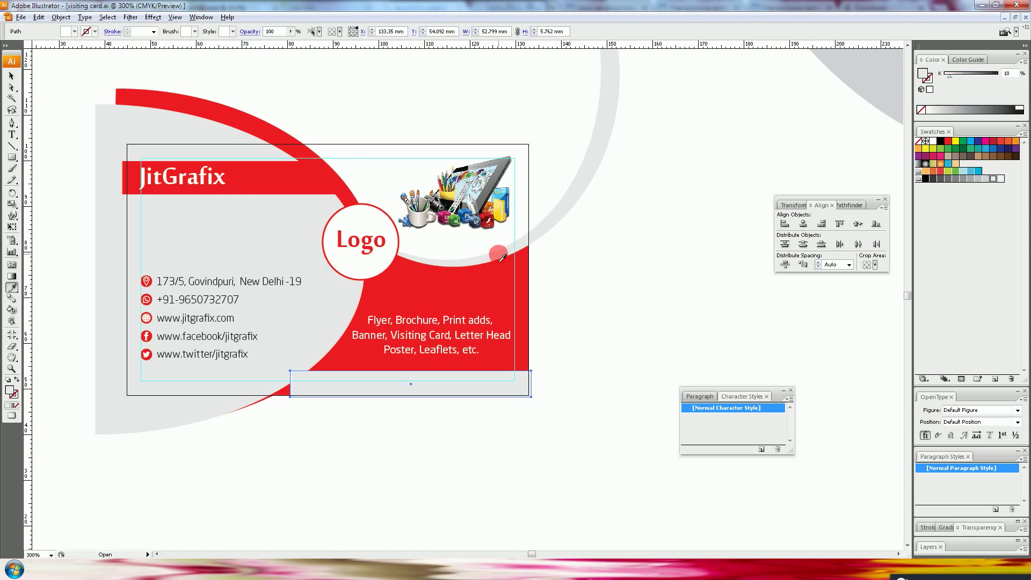
pyautogui.click(12, 75)
pyautogui.moveTo(311, 390); pyautogui.dragTo(266, 402)
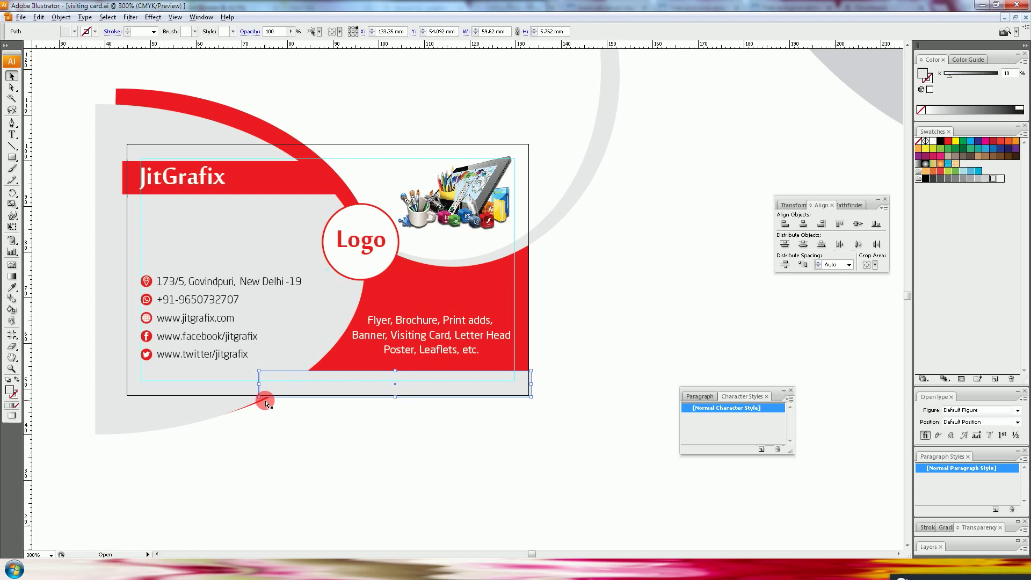
pyautogui.hotkey('ctrl', '[')
pyautogui.moveTo(524, 456); pyautogui.dragTo(435, 367)
pyautogui.click(399, 374)
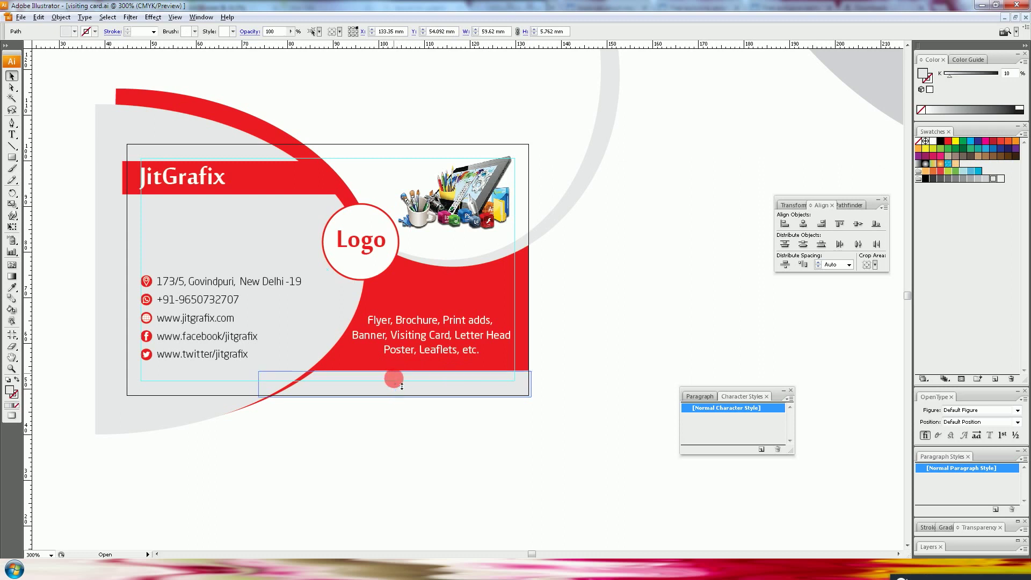
pyautogui.click(606, 349)
pyautogui.moveTo(605, 349); pyautogui.dragTo(617, 375)
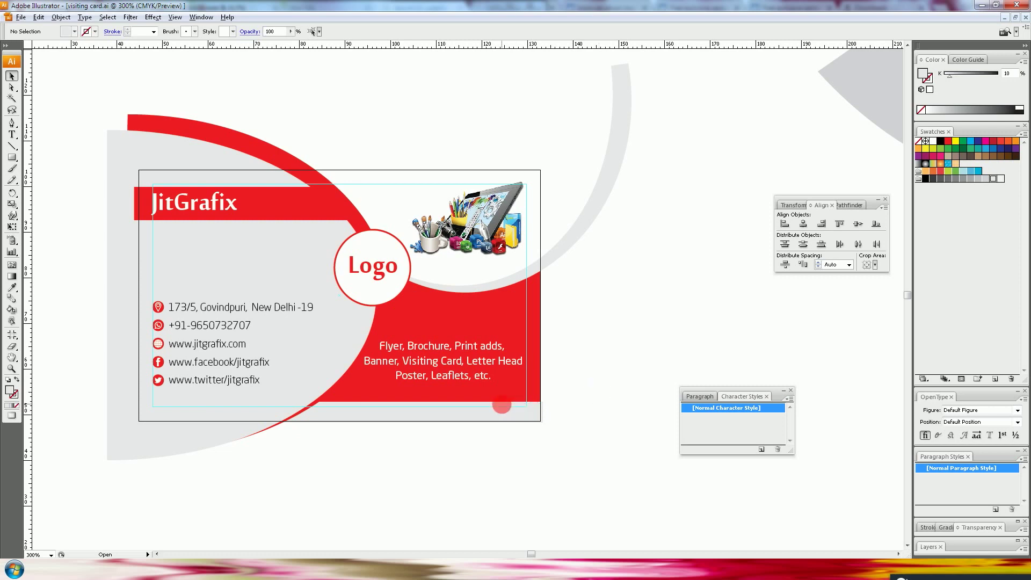
pyautogui.click(500, 415)
pyautogui.press('Delete')
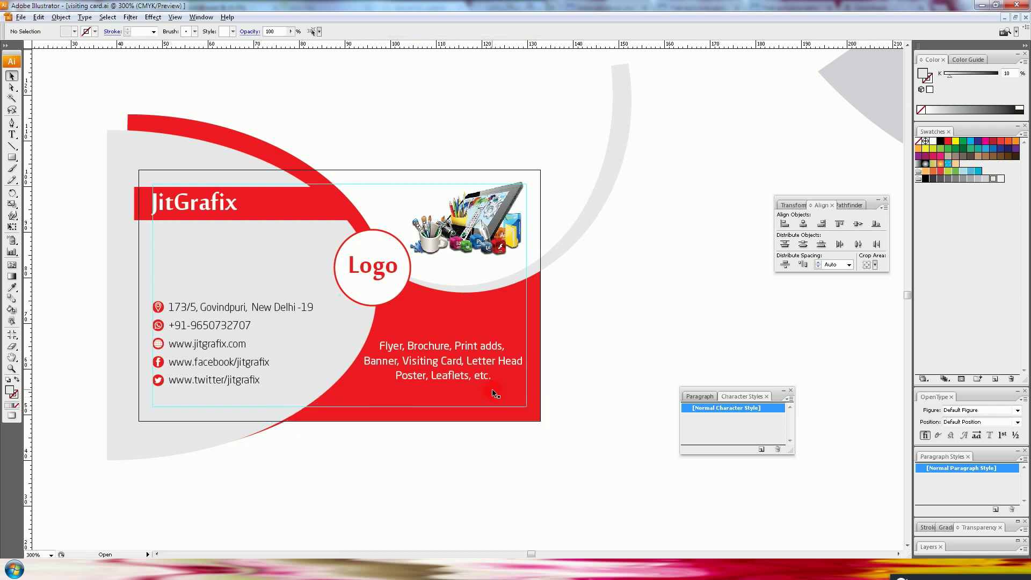
pyautogui.moveTo(654, 330); pyautogui.dragTo(651, 355)
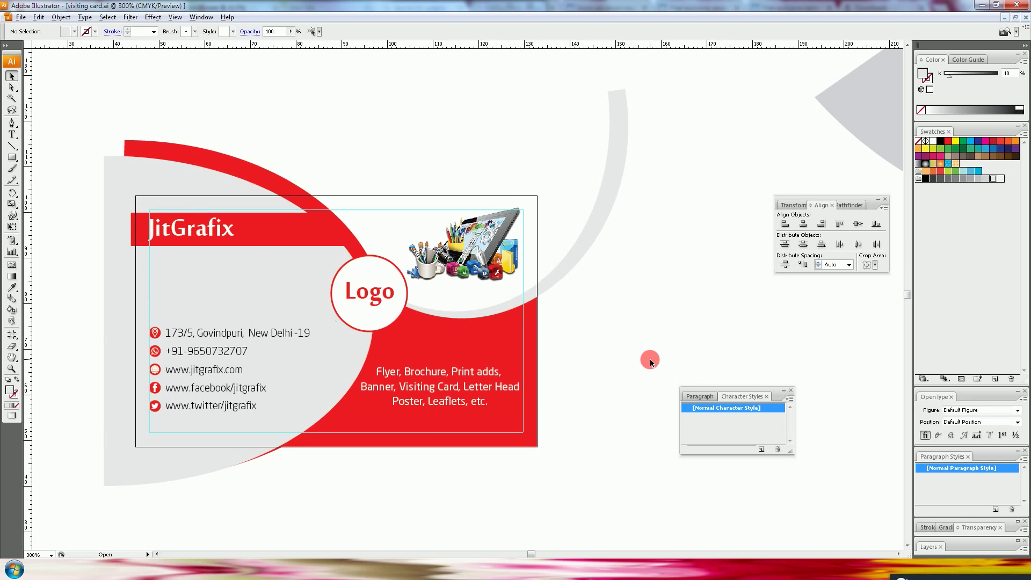
# - Draw a rectangle matching the card's outline over the arcs
pyautogui.click(489, 157)
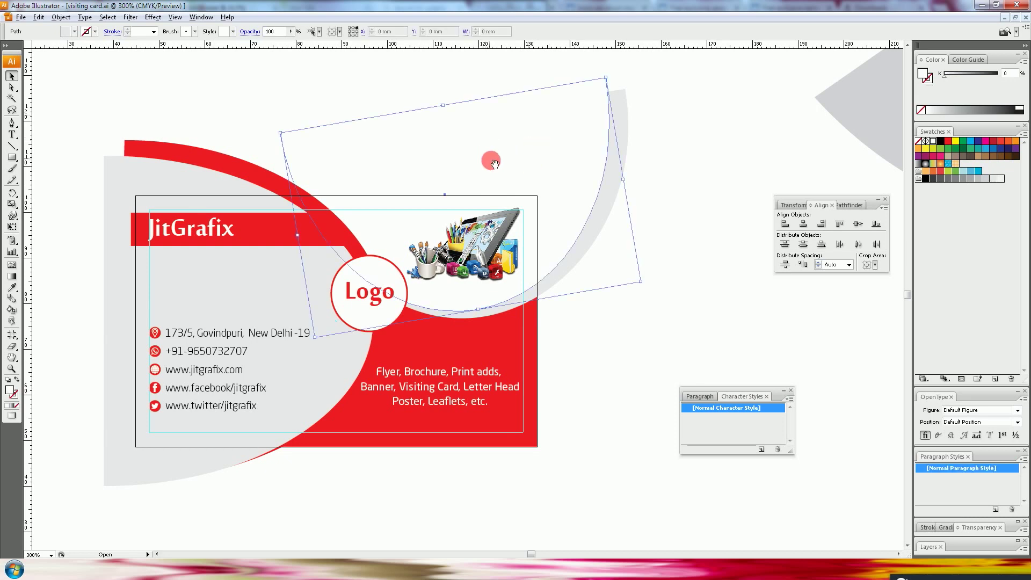
pyautogui.moveTo(487, 162); pyautogui.dragTo(459, 150)
pyautogui.click(659, 249)
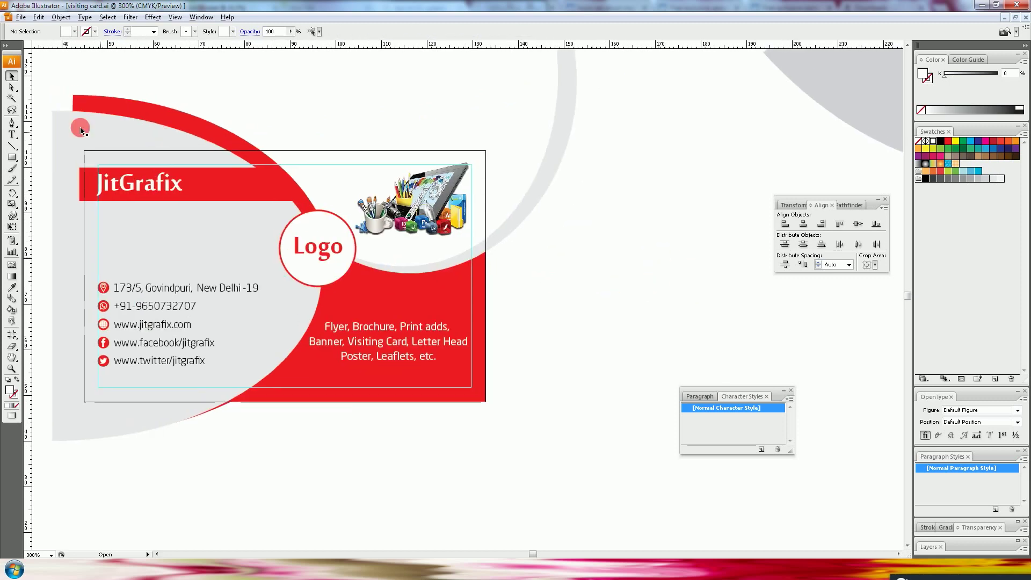
pyautogui.click(11, 157)
pyautogui.moveTo(84, 151); pyautogui.dragTo(487, 405)
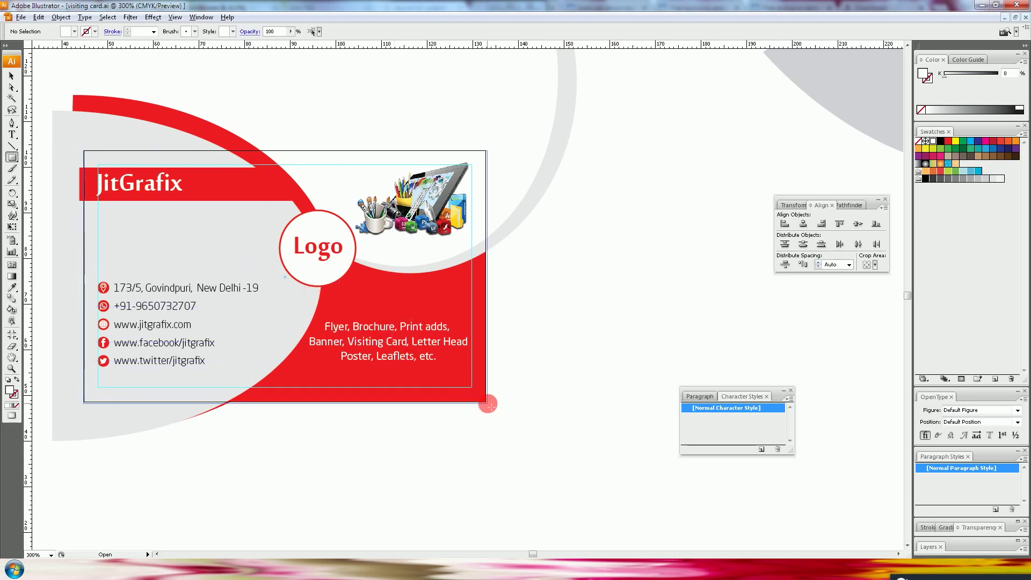
pyautogui.moveTo(487, 405); pyautogui.dragTo(486, 402)
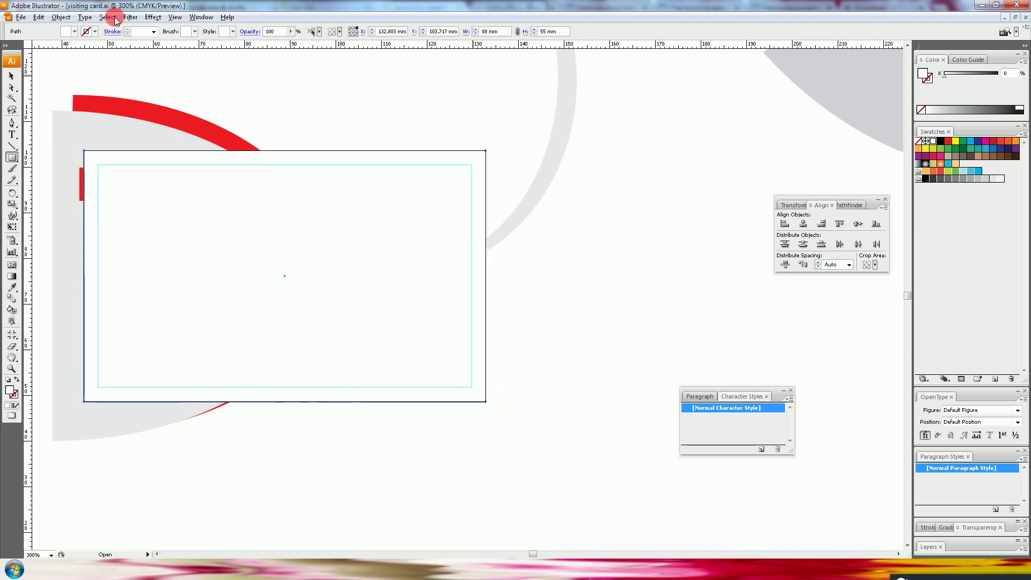
# - Cut the artwork below along the rectangle's edges
pyautogui.click(61, 16)
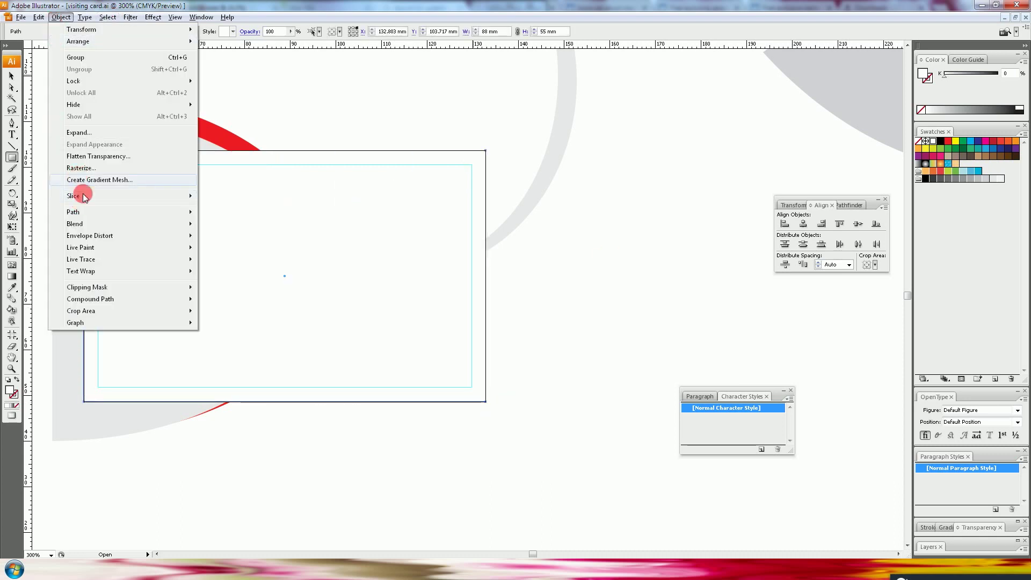
pyautogui.moveTo(72, 212)
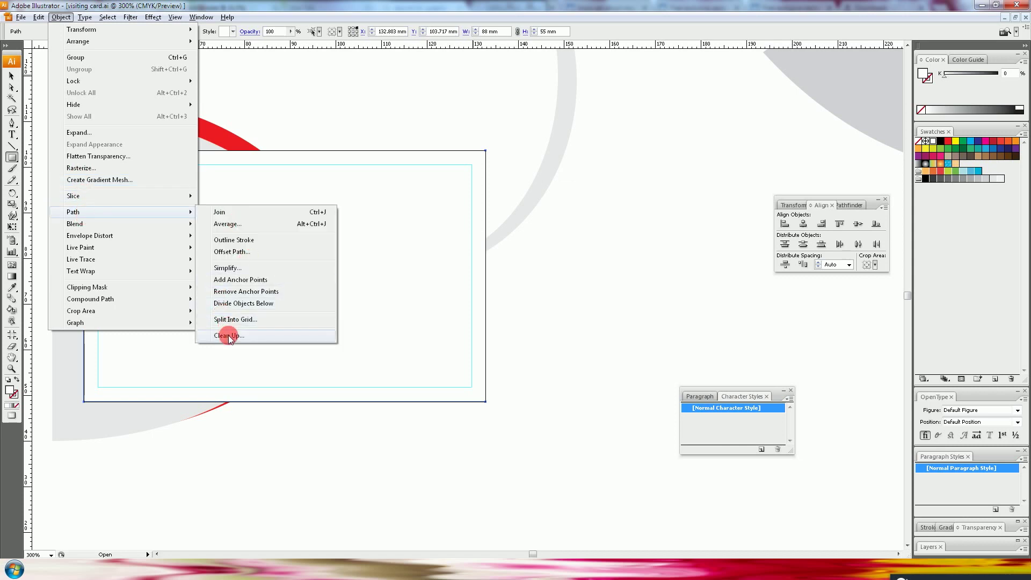
pyautogui.click(237, 303)
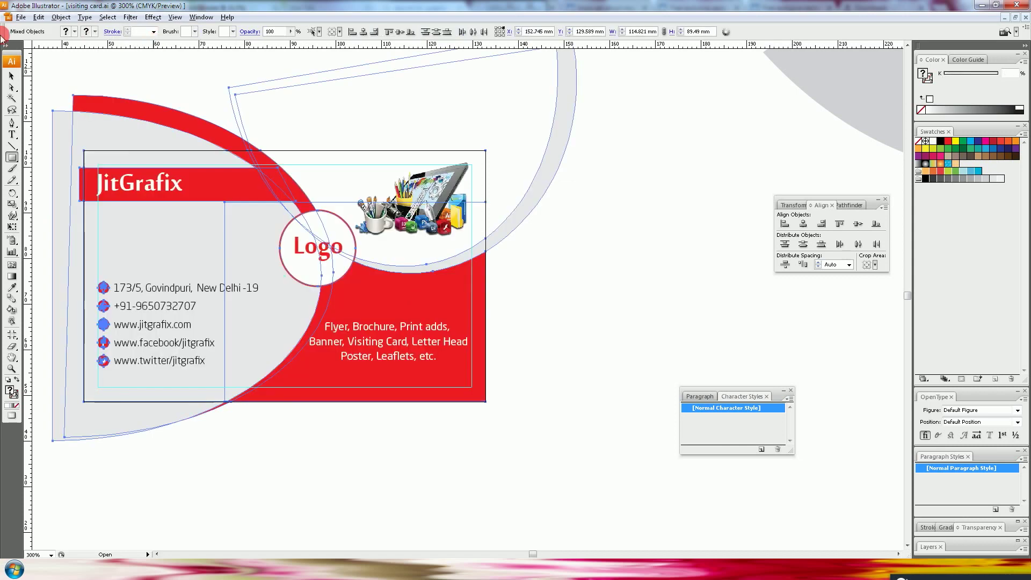
pyautogui.click(12, 76)
pyautogui.click(558, 203)
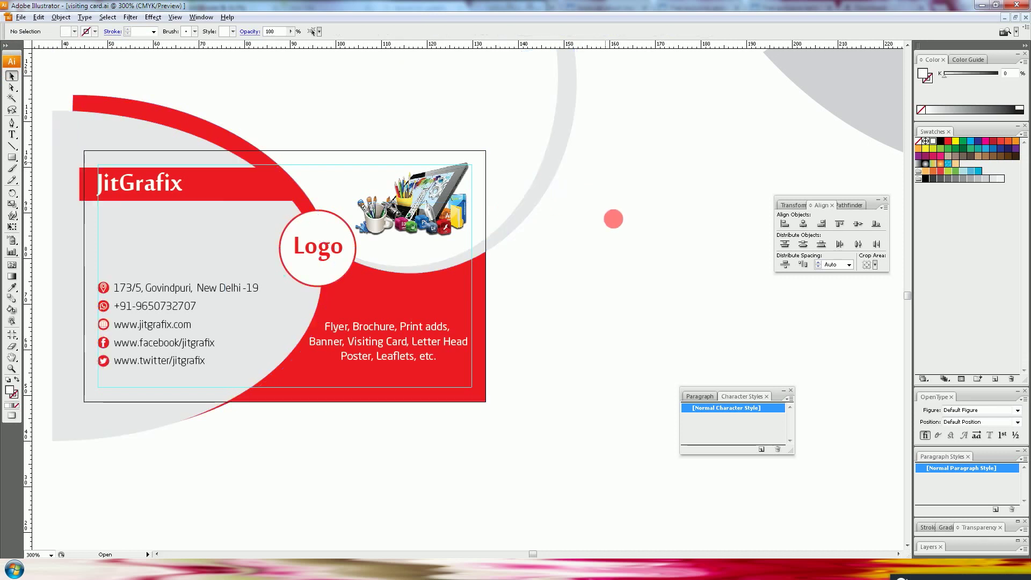
# - Delete the stray grey and red arc pieces outside the card
pyautogui.scroll(4, 574, 170)
pyautogui.click(546, 131)
pyautogui.press('Delete')
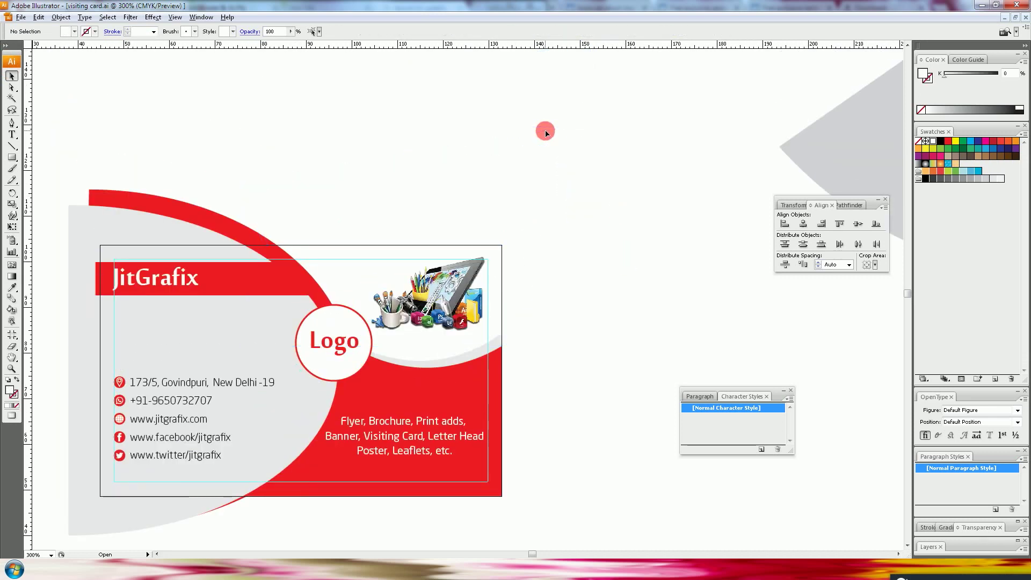
pyautogui.moveTo(288, 164)
pyautogui.mouseDown()
pyautogui.moveTo(104, 209)
pyautogui.moveTo(148, 152)
pyautogui.mouseUp()
pyautogui.press('Delete')
# - Trim the remaining grey arc to the card's edge
pyautogui.click(126, 174)
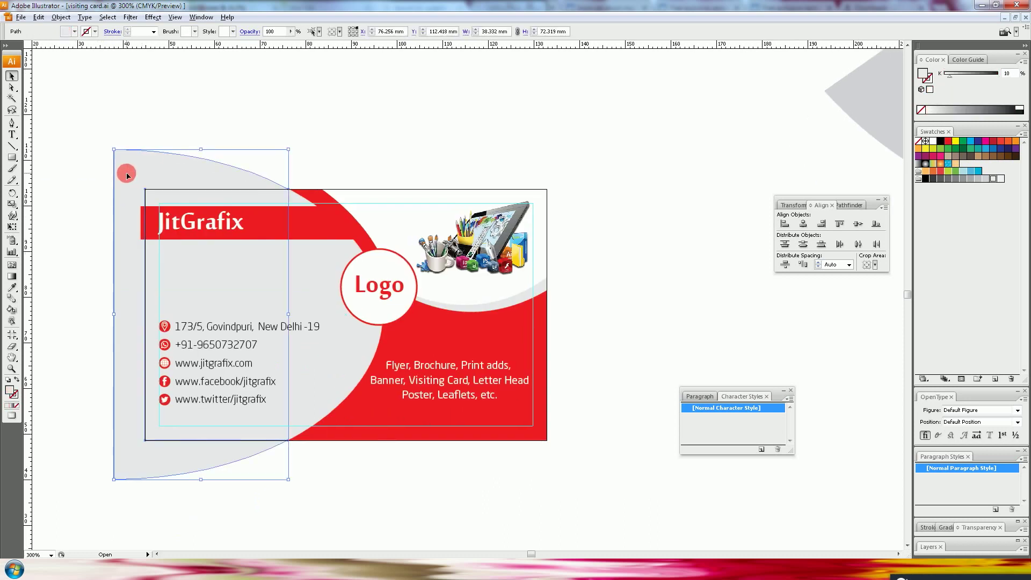
pyautogui.click(147, 138)
pyautogui.click(147, 161)
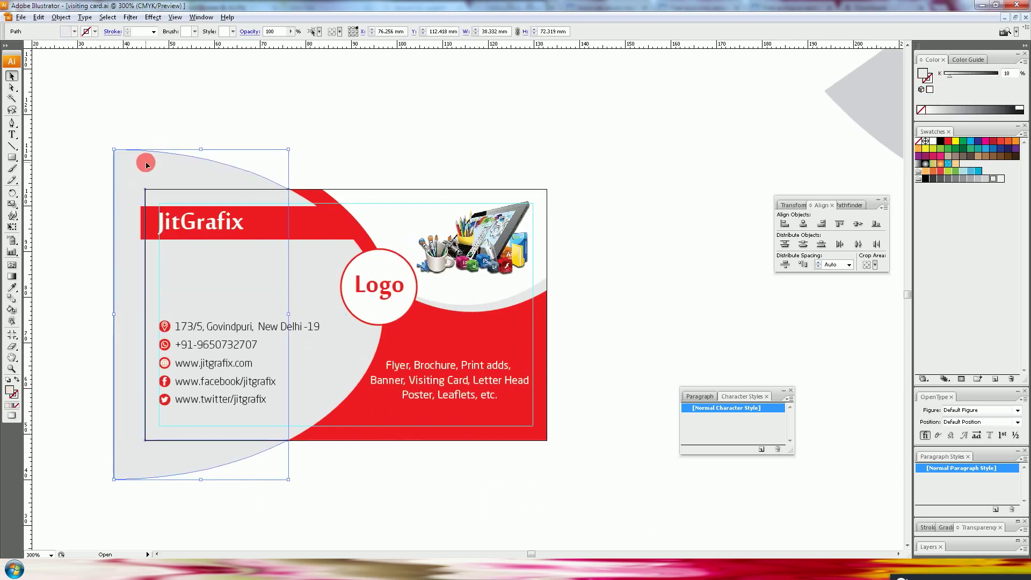
pyautogui.click(122, 193)
pyautogui.click(289, 417)
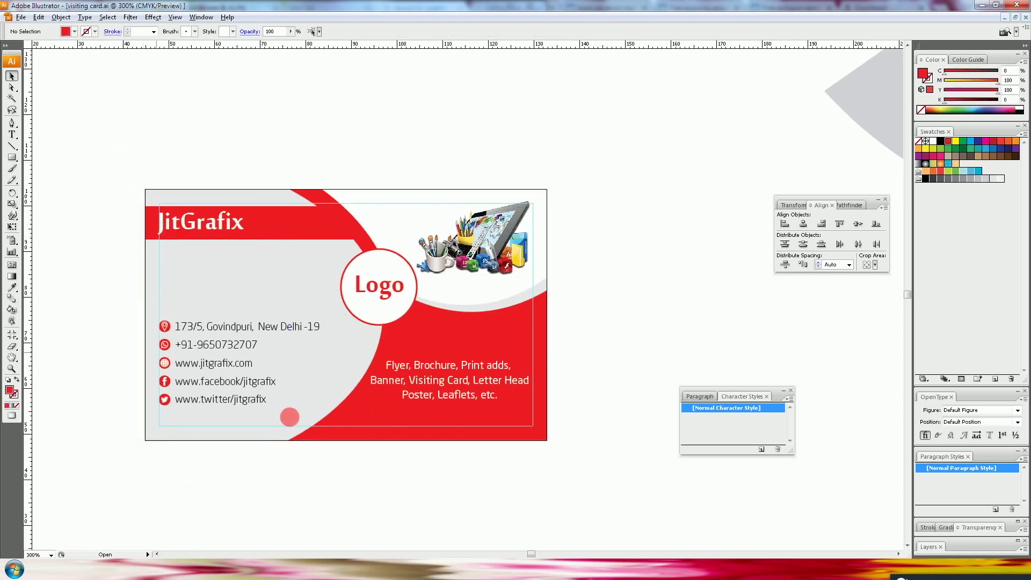
pyautogui.hscroll(1, 564, 441)
pyautogui.hscroll(2, 660, 357)
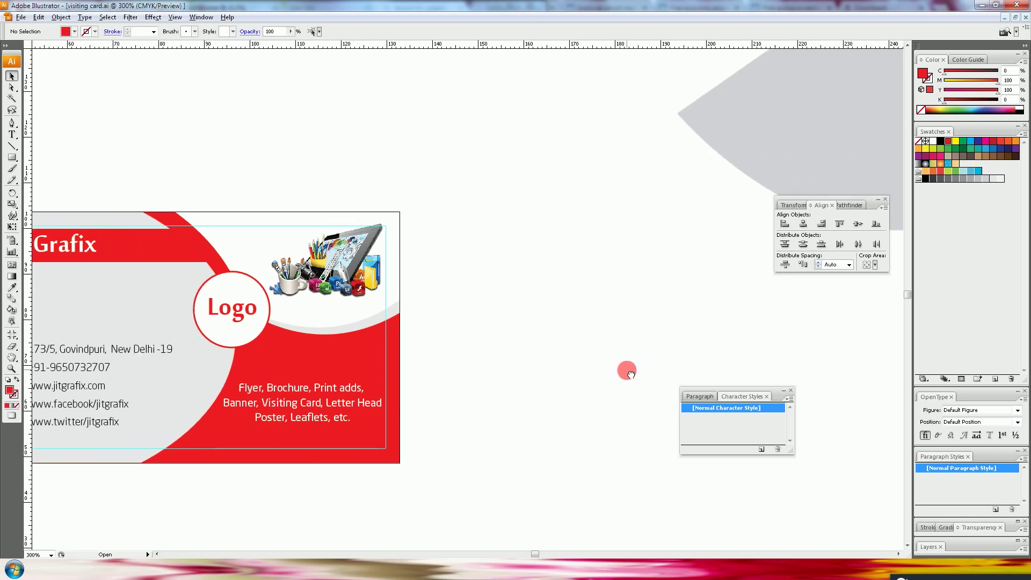
# - Zoom in on the card and move the Logo text out of its circle
pyautogui.hscroll(-1, 639, 193)
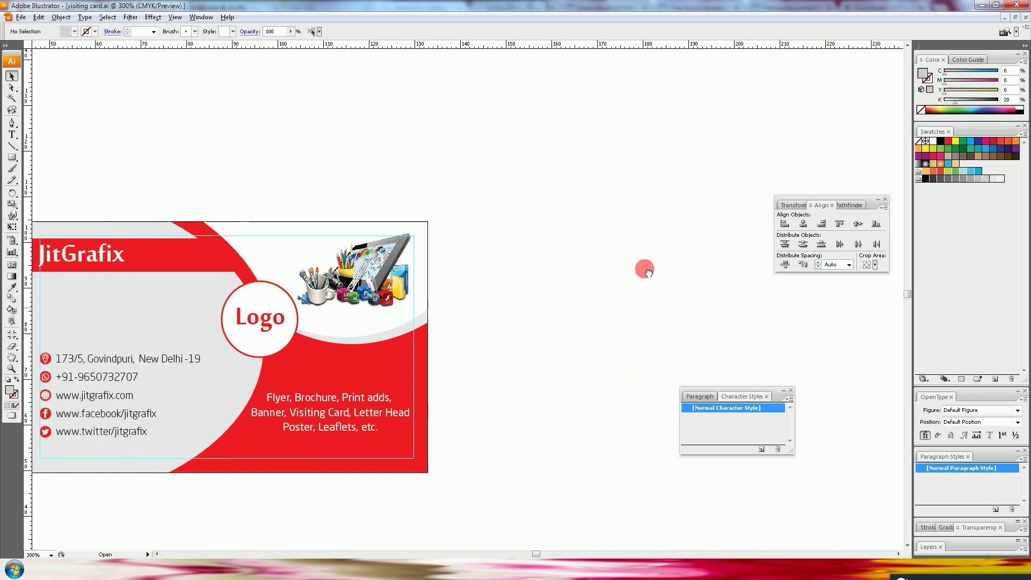
pyautogui.hscroll(-3, 648, 273)
pyautogui.scroll(-2, 649, 273)
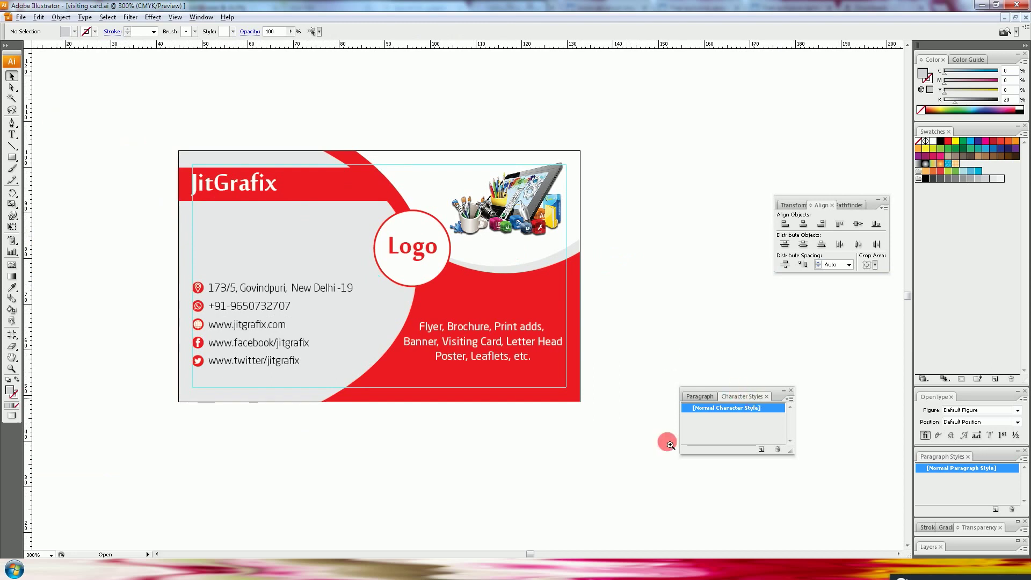
pyautogui.moveTo(670, 444); pyautogui.dragTo(567, 372)
pyautogui.moveTo(454, 282); pyautogui.dragTo(356, 283)
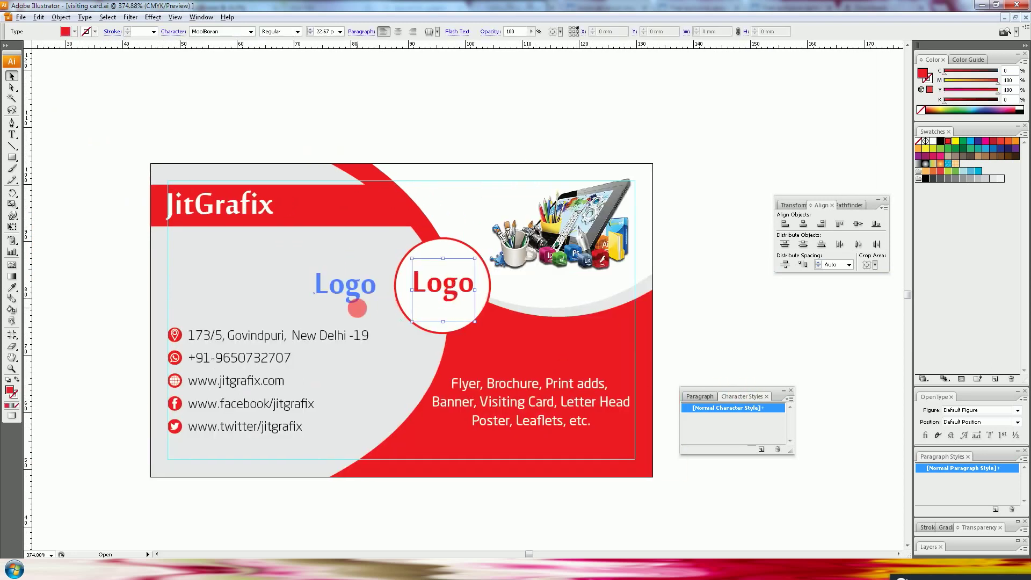
# - Move the white circle up beside the Logo text and fine-tune its position
pyautogui.moveTo(336, 406); pyautogui.dragTo(337, 406)
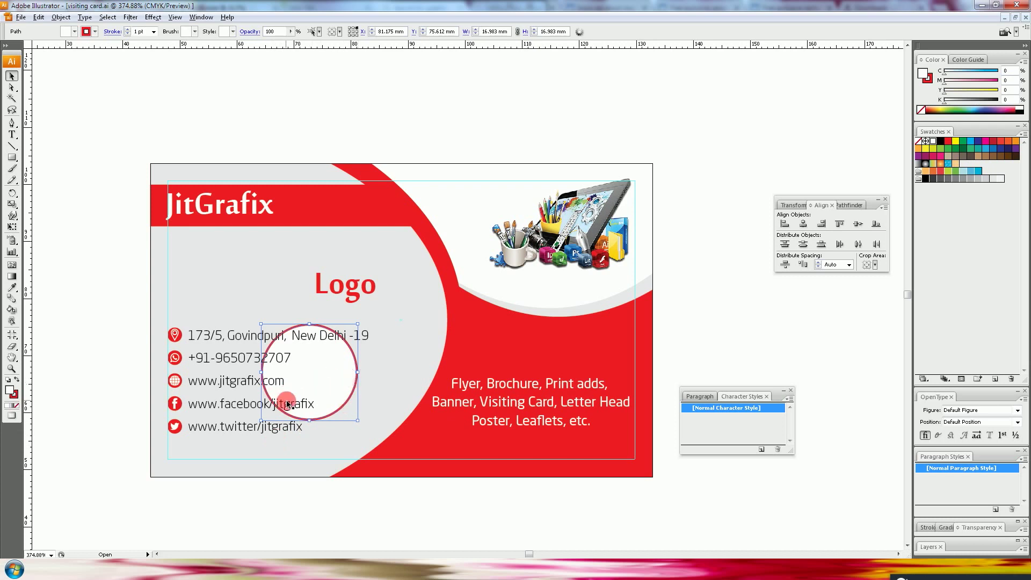
pyautogui.moveTo(292, 402); pyautogui.dragTo(397, 276)
pyautogui.click(727, 347)
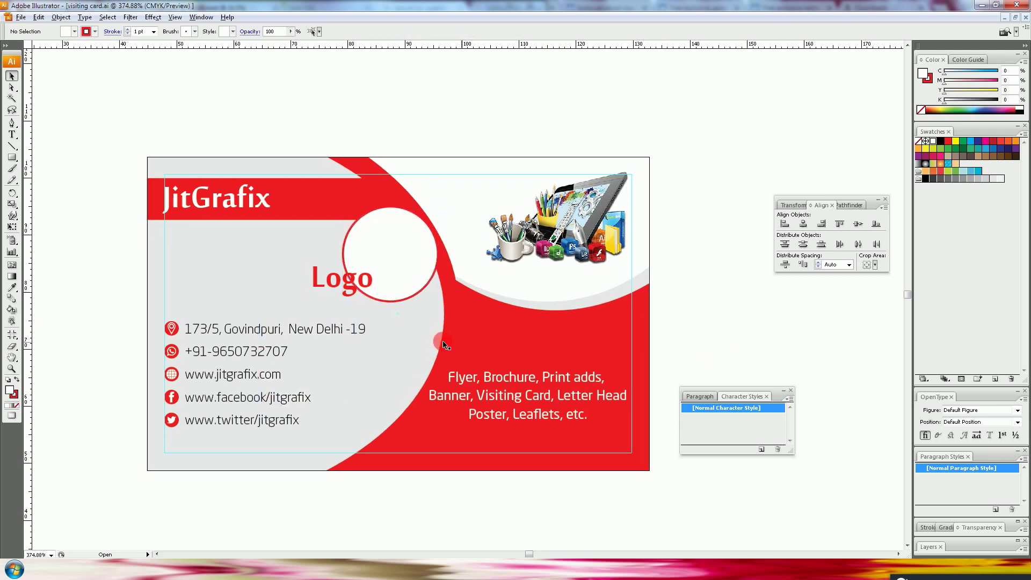
pyautogui.moveTo(388, 269); pyautogui.dragTo(391, 277)
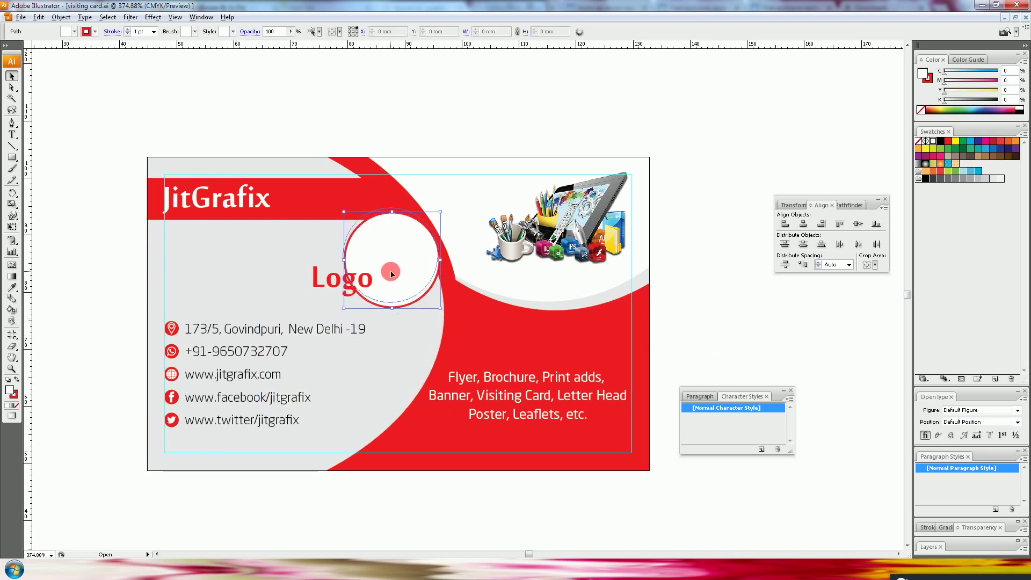
pyautogui.moveTo(392, 276); pyautogui.dragTo(396, 273)
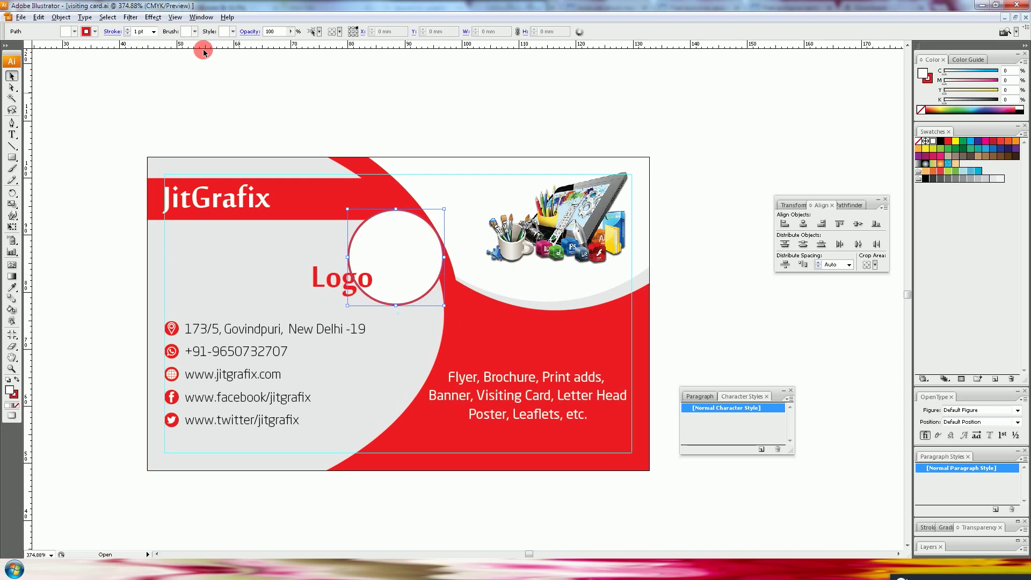
# - Check the circle's outline weight and shrink the circle slightly from a corner
pyautogui.click(153, 33)
pyautogui.click(236, 174)
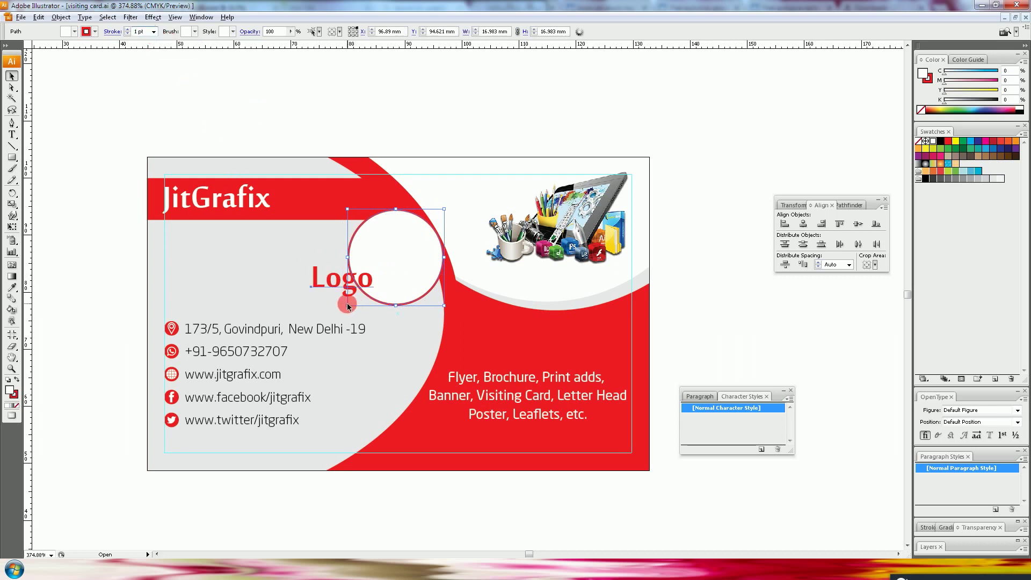
pyautogui.click(731, 218)
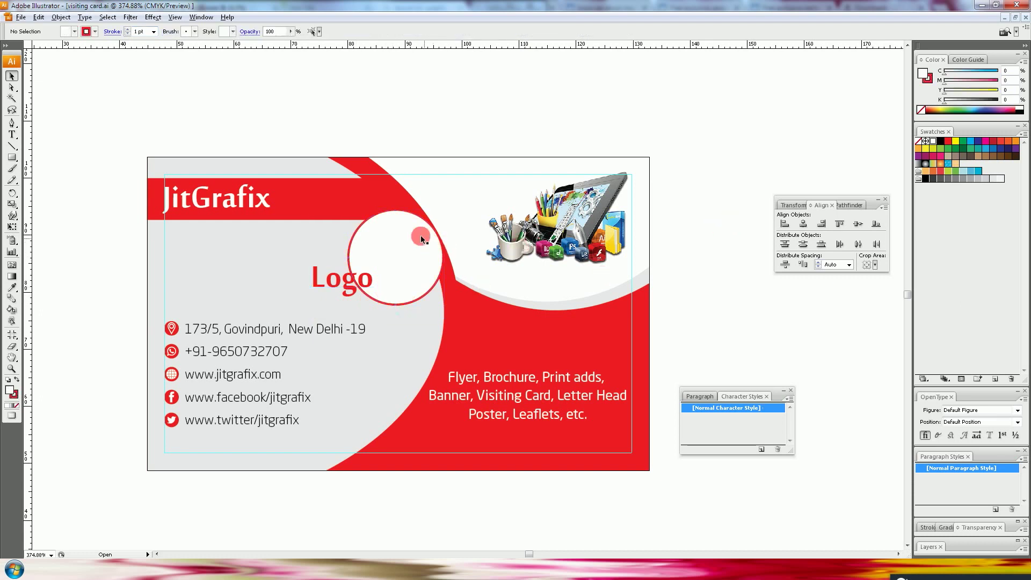
pyautogui.click(352, 301)
pyautogui.moveTo(352, 302)
pyautogui.mouseDown()
pyautogui.moveTo(365, 307)
pyautogui.moveTo(392, 255)
pyautogui.mouseUp()
pyautogui.click(695, 259)
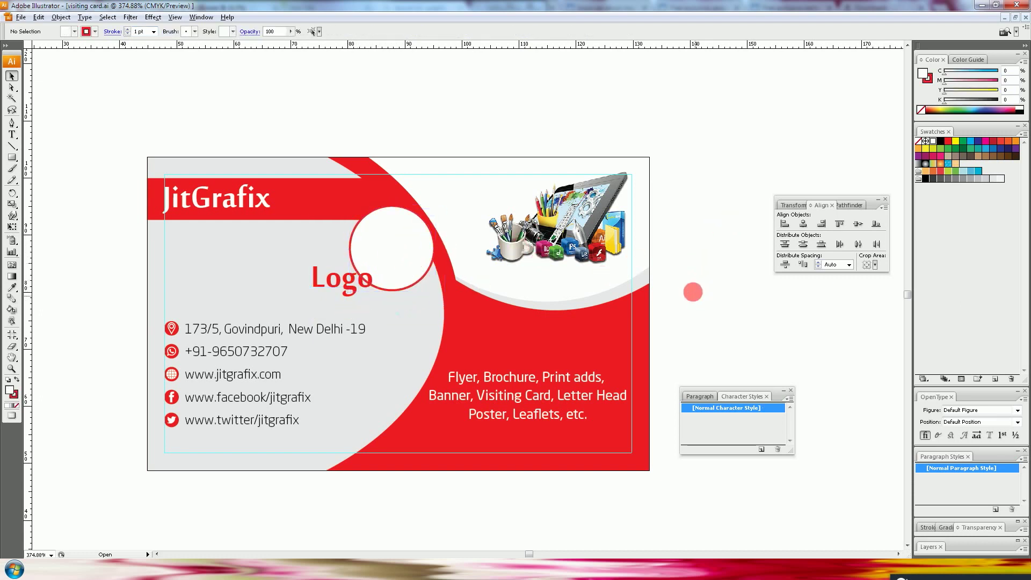
# - Park the Logo text off the card to the right
pyautogui.moveTo(693, 291); pyautogui.dragTo(687, 286)
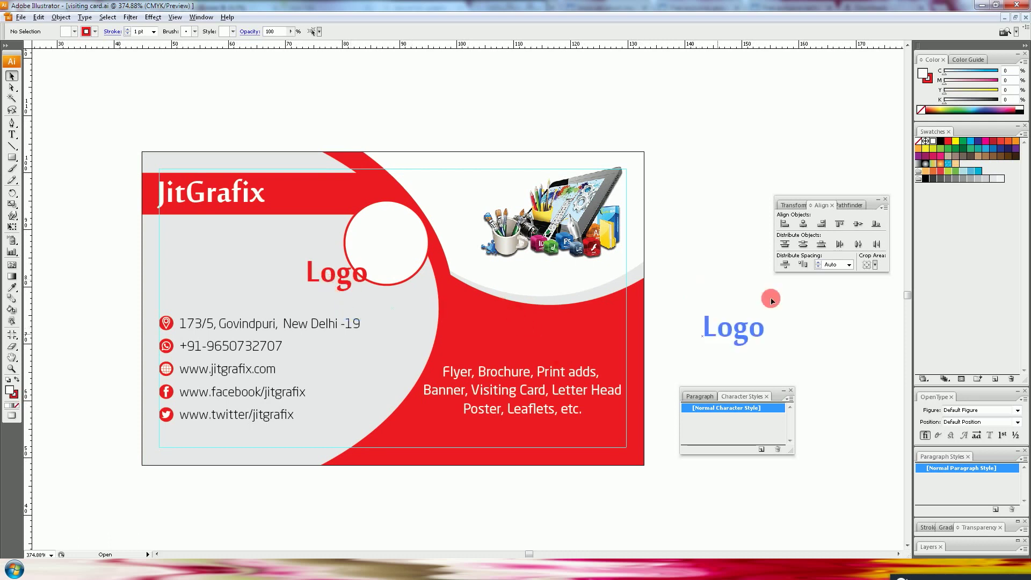
pyautogui.moveTo(330, 283); pyautogui.dragTo(785, 308)
pyautogui.moveTo(652, 310); pyautogui.dragTo(561, 310)
pyautogui.moveTo(249, 283); pyautogui.dragTo(686, 186)
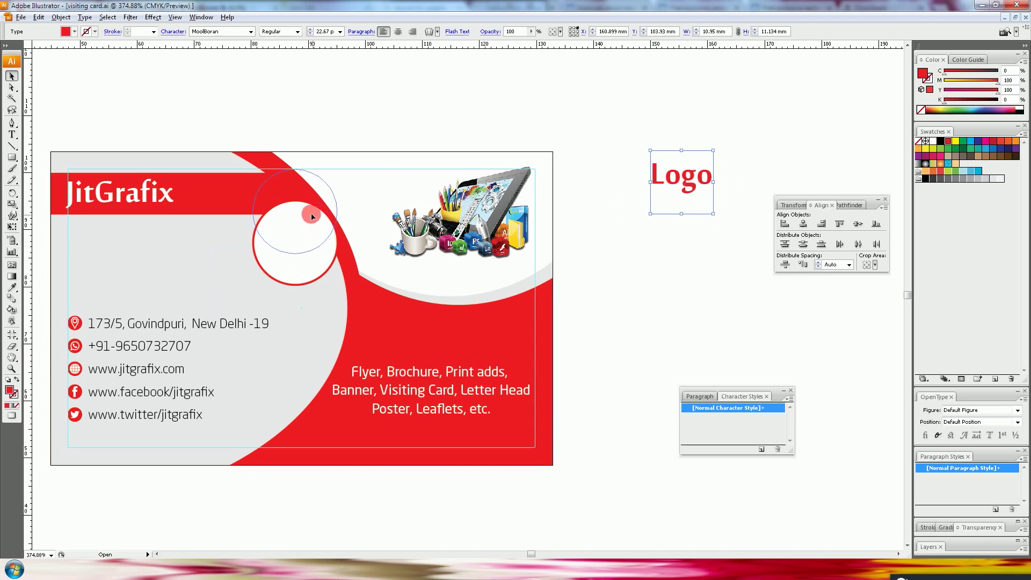
# - Position the white circle on the junction of the red curves
pyautogui.moveTo(334, 250); pyautogui.dragTo(301, 219)
pyautogui.moveTo(311, 207); pyautogui.dragTo(343, 261)
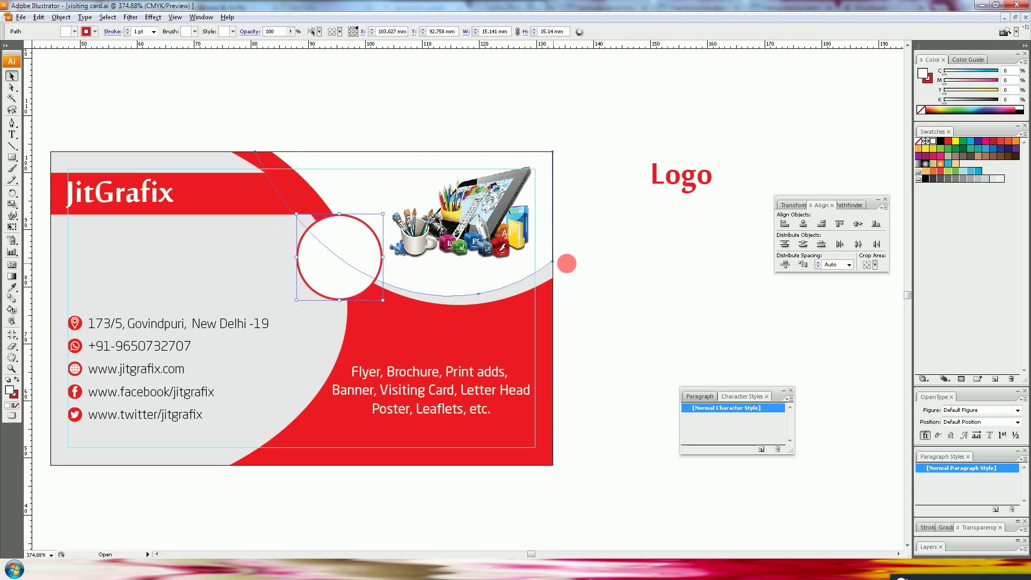
pyautogui.click(553, 261)
pyautogui.hscroll(2, 646, 268)
pyautogui.click(645, 268)
pyautogui.moveTo(304, 259); pyautogui.dragTo(297, 251)
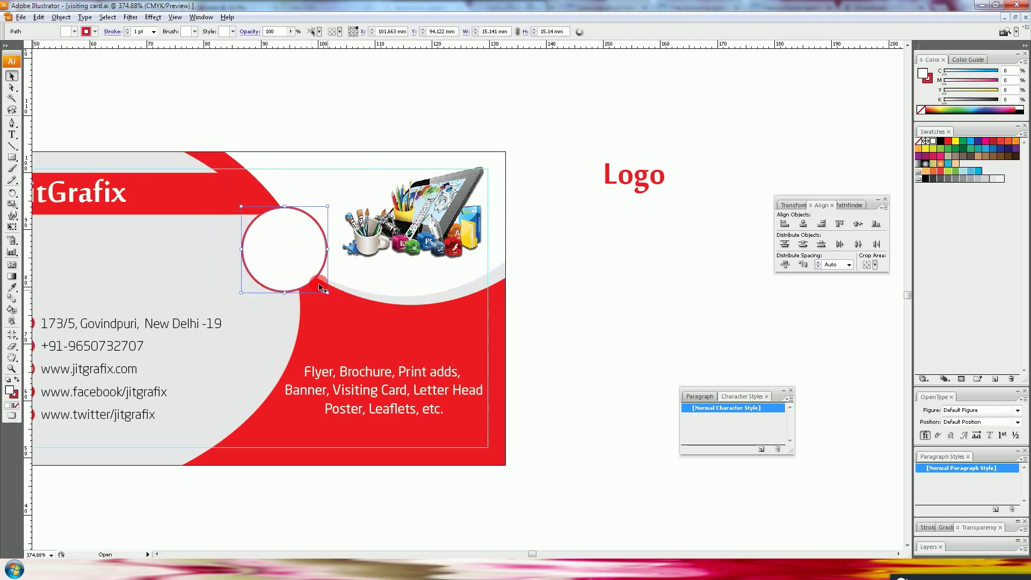
pyautogui.moveTo(288, 253); pyautogui.dragTo(291, 254)
pyautogui.moveTo(598, 302); pyautogui.dragTo(712, 264)
pyautogui.click(397, 481)
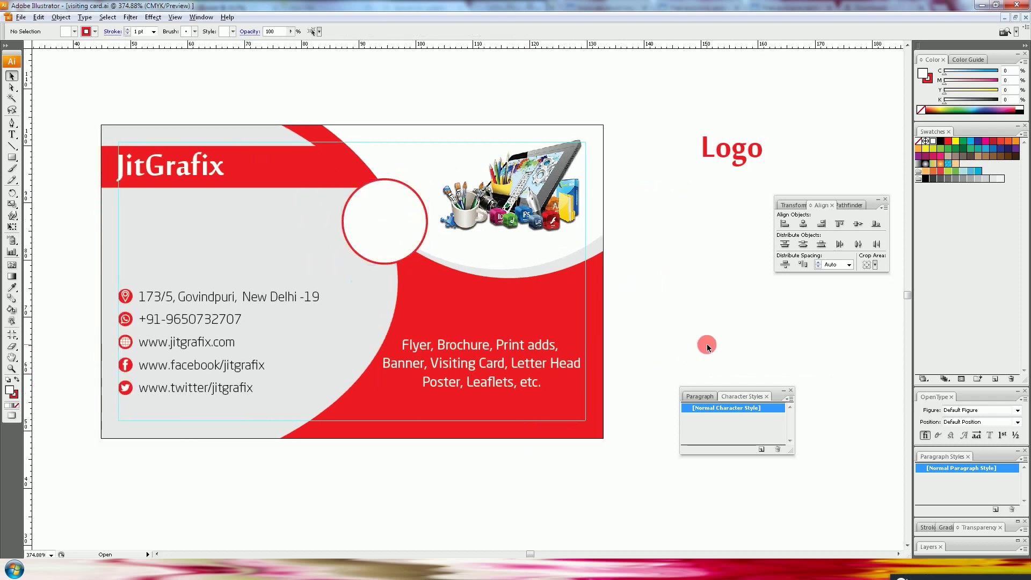
# - Move the Logo text into the circle and align both to each other's center
pyautogui.moveTo(749, 152); pyautogui.dragTo(393, 217)
pyautogui.click(390, 188)
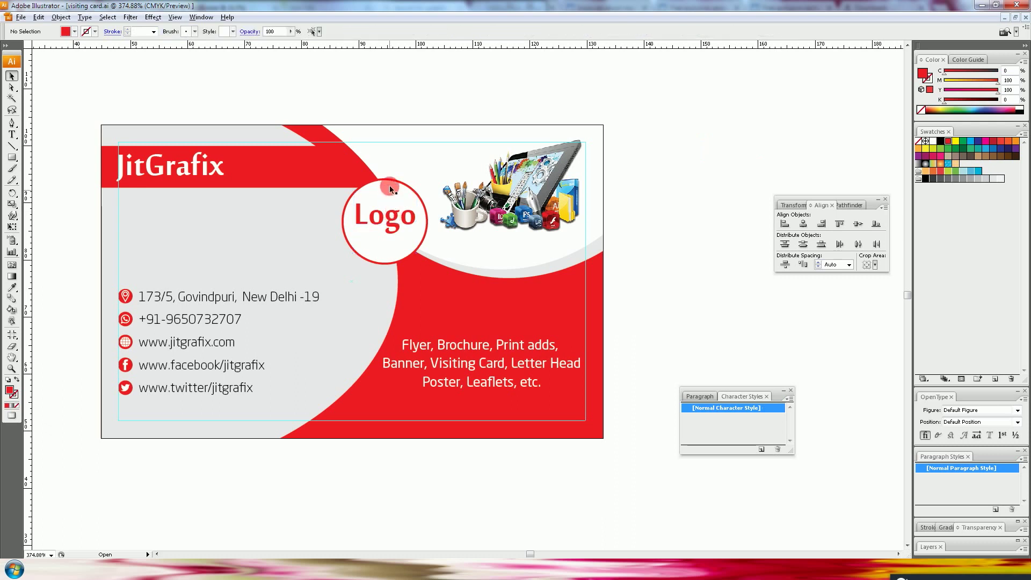
pyautogui.click(396, 214)
pyautogui.keyDown('shift'); pyautogui.click(385, 182); pyautogui.keyUp('shift')
pyautogui.click(301, 32)
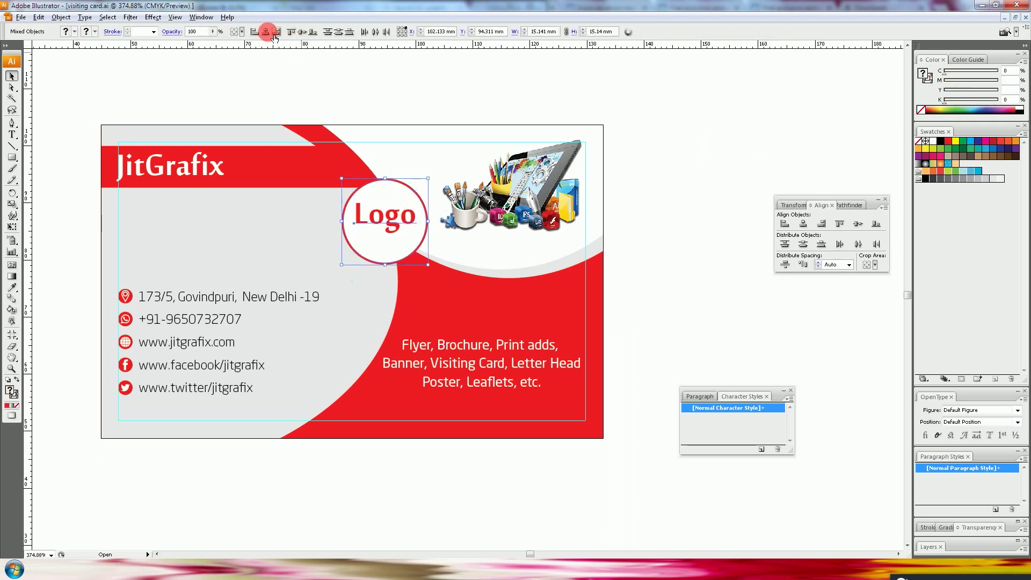
pyautogui.click(690, 237)
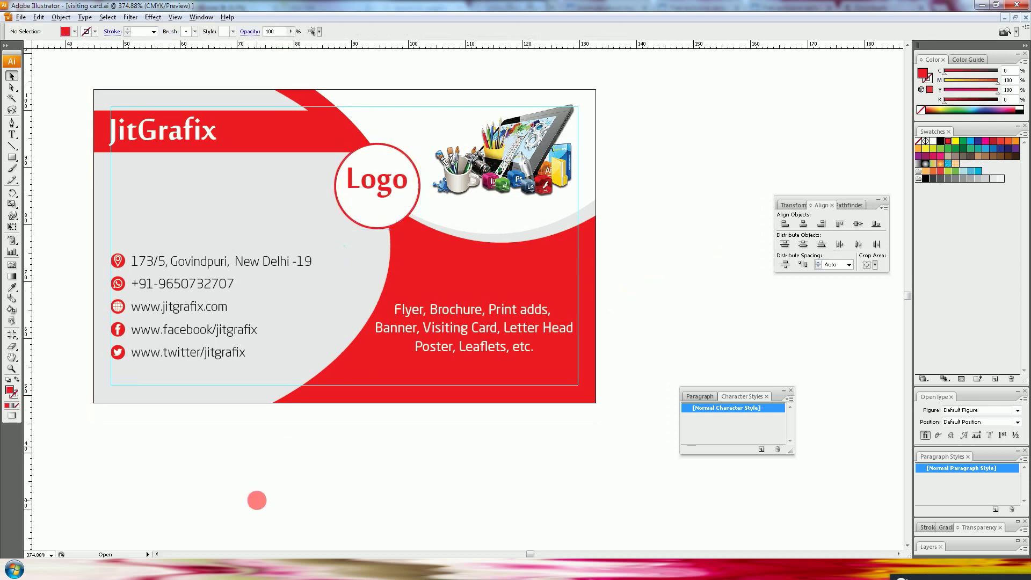
pyautogui.moveTo(271, 509); pyautogui.dragTo(274, 519)
pyautogui.click(183, 144)
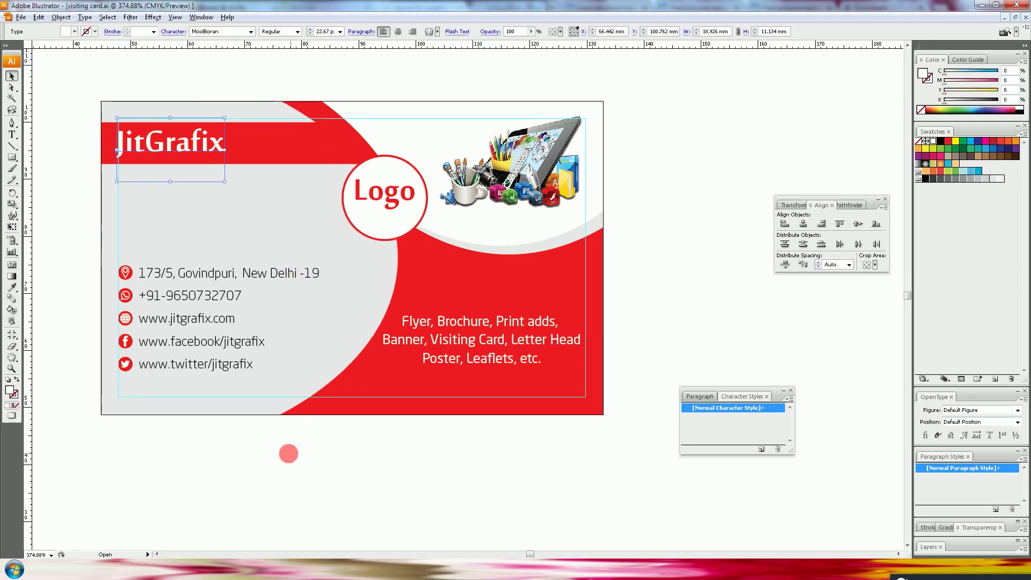
pyautogui.click(230, 345)
pyautogui.moveTo(223, 446); pyautogui.dragTo(232, 439)
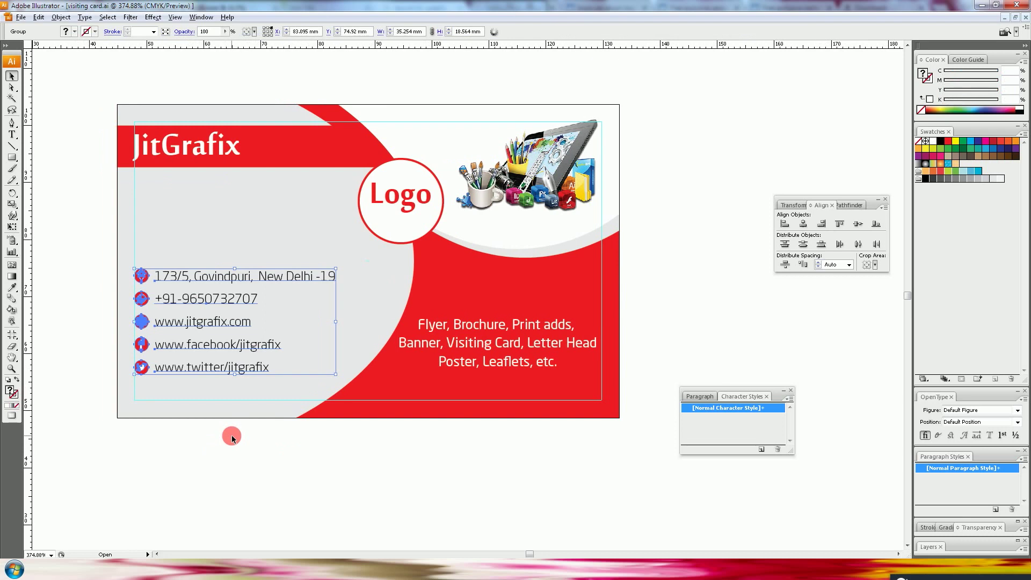
pyautogui.click(232, 436)
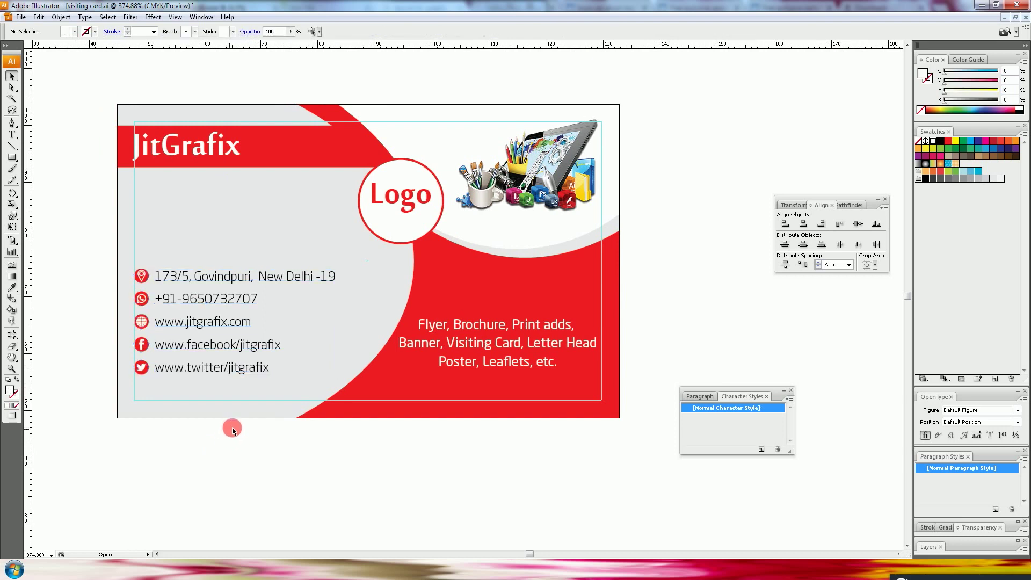